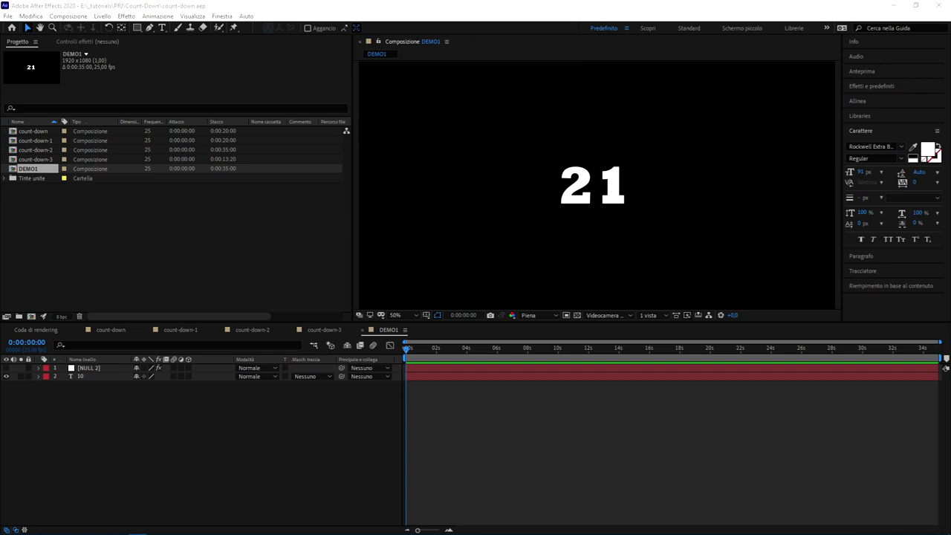
- Preview the DEMO1 countdown from 21 to 0 and reveal the text layer's NULL 2-driven Source Text expression
left_click(482, 423)
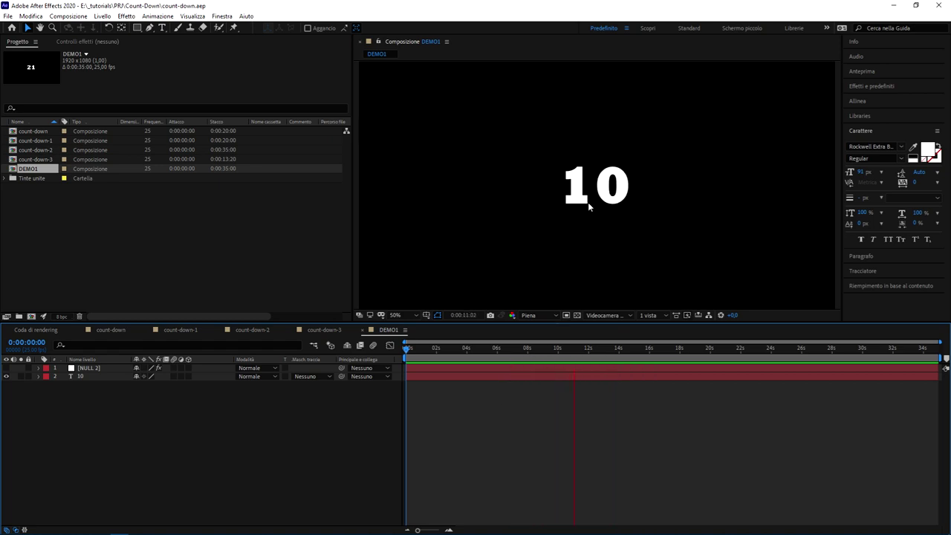
left_click(535, 368)
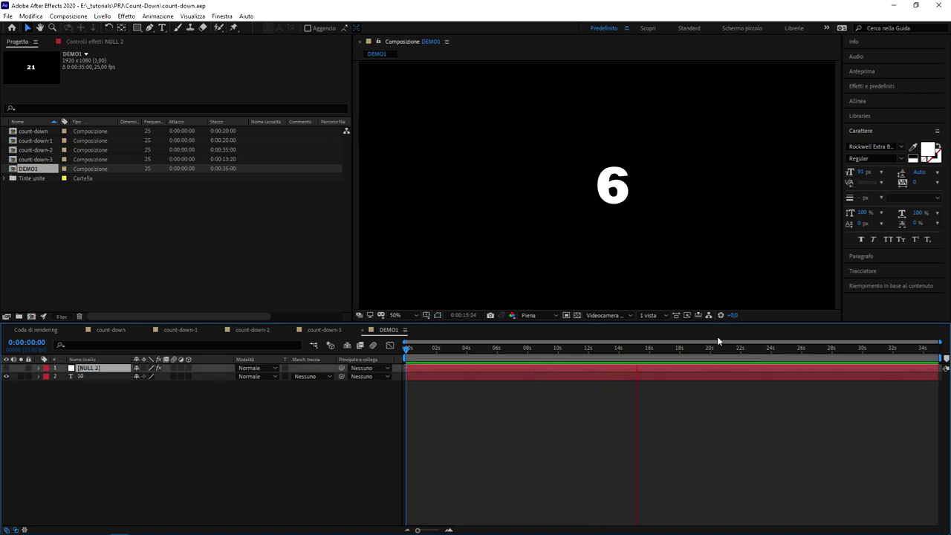
left_click(696, 376)
key("e")
key("e")
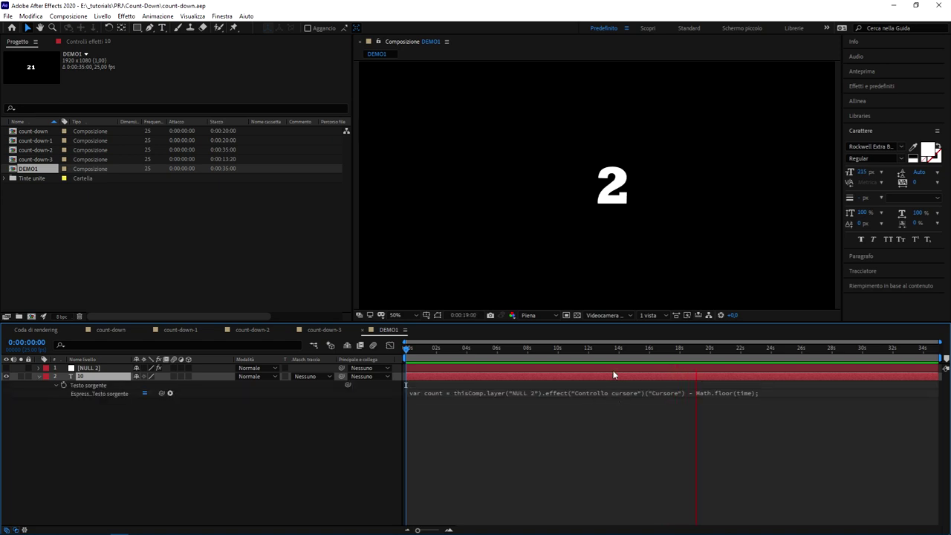
left_click(614, 369)
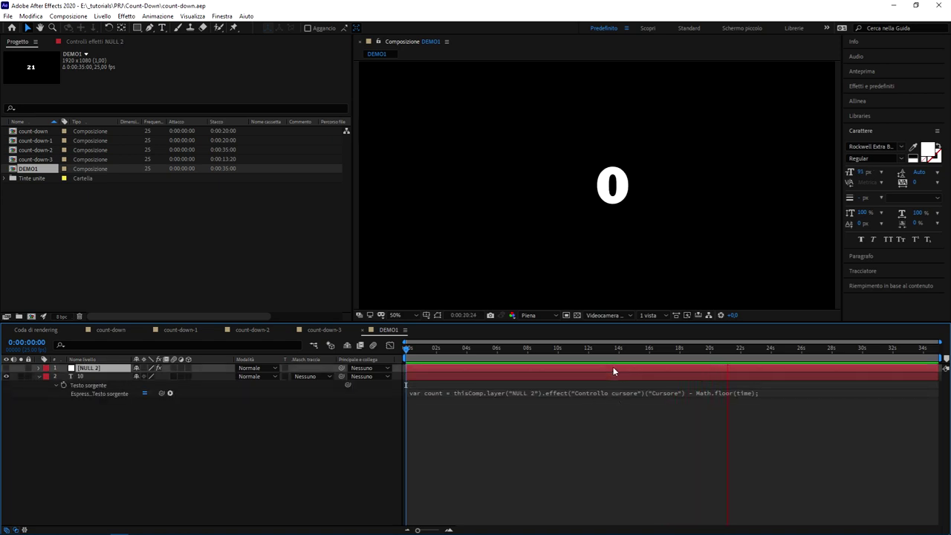
key("space")
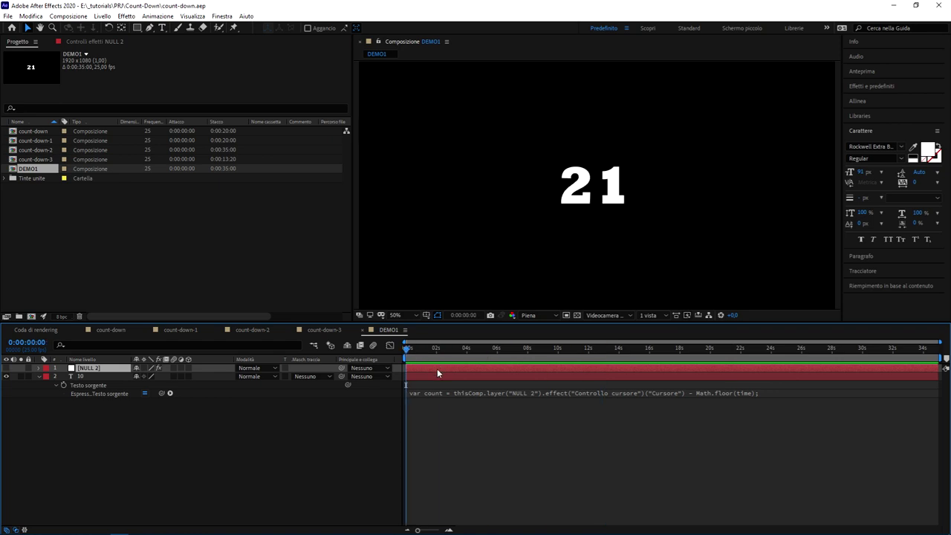
- Set the NULL 2 Cursore slider to 14 in Effect Controls
left_click(93, 42)
left_click(187, 71)
type("14")
key("Return")
- Scrub DEMO1 to check the countdown now starting at 14, then open the count-down-1 composition
left_click_drag(431, 348, 311, 330)
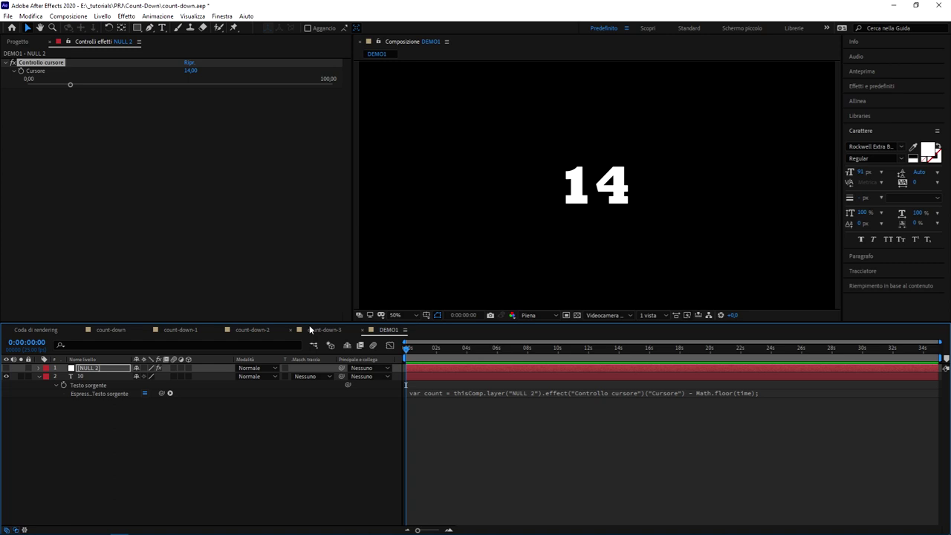
left_click(565, 418)
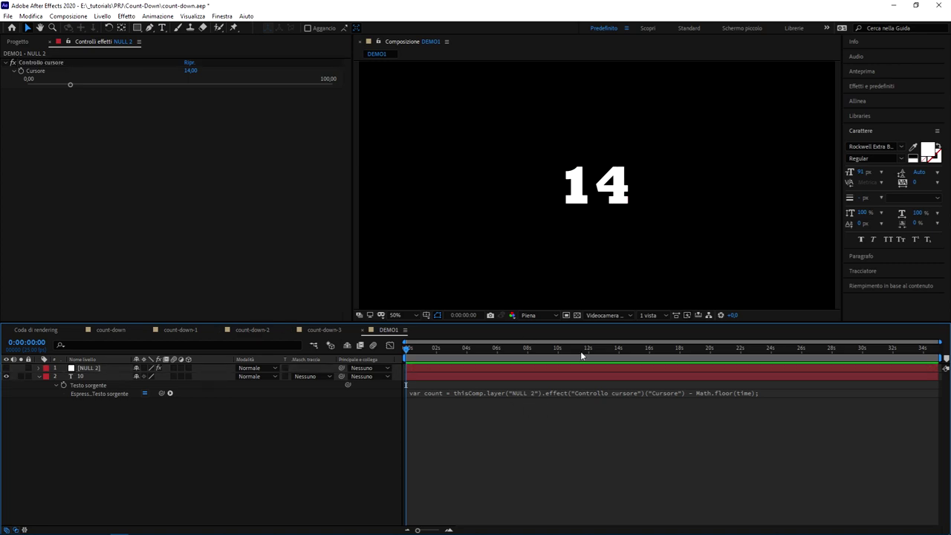
left_click_drag(492, 349, 387, 349)
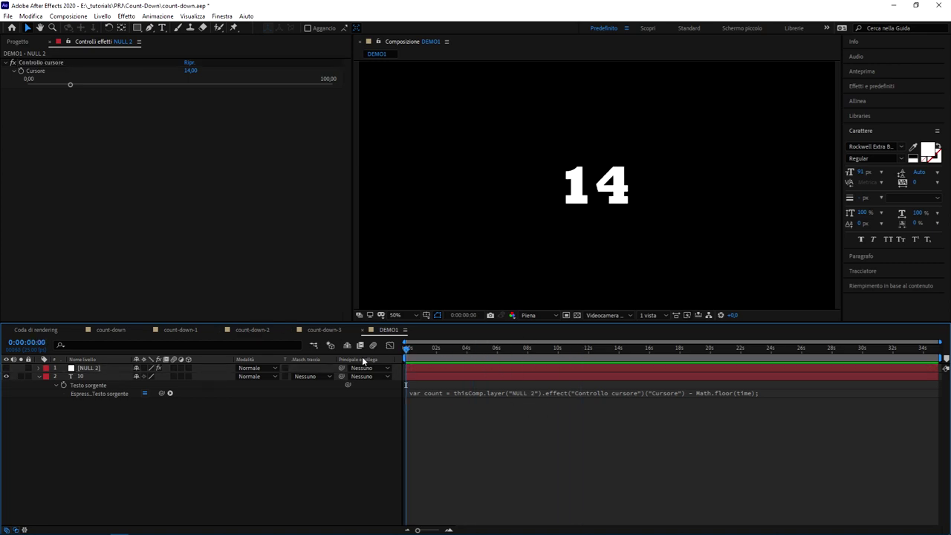
left_click(184, 334)
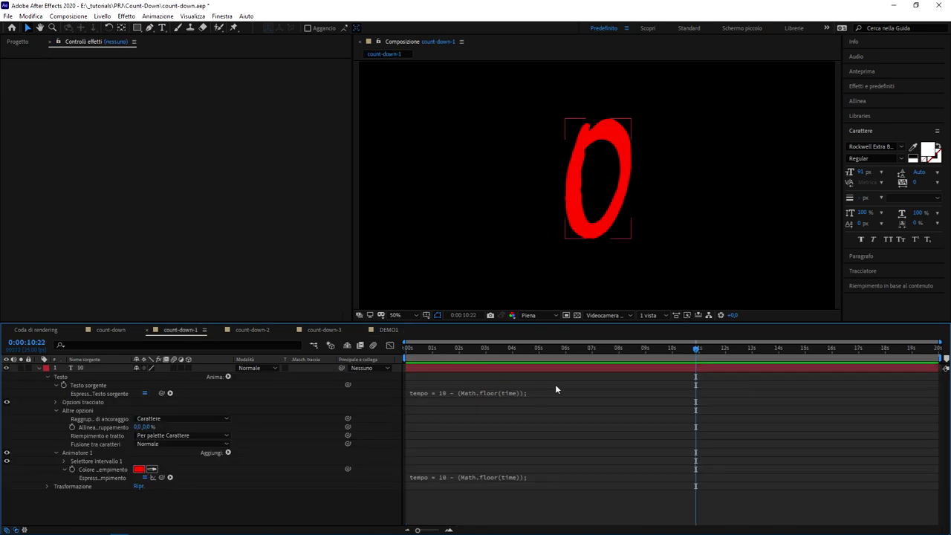
- Preview count-down-1 from a white 10 to a red 0, then return to DEMO1
mouse_move(646, 355)
left_mouse_down()
mouse_move(592, 333)
mouse_move(668, 325)
left_mouse_up()
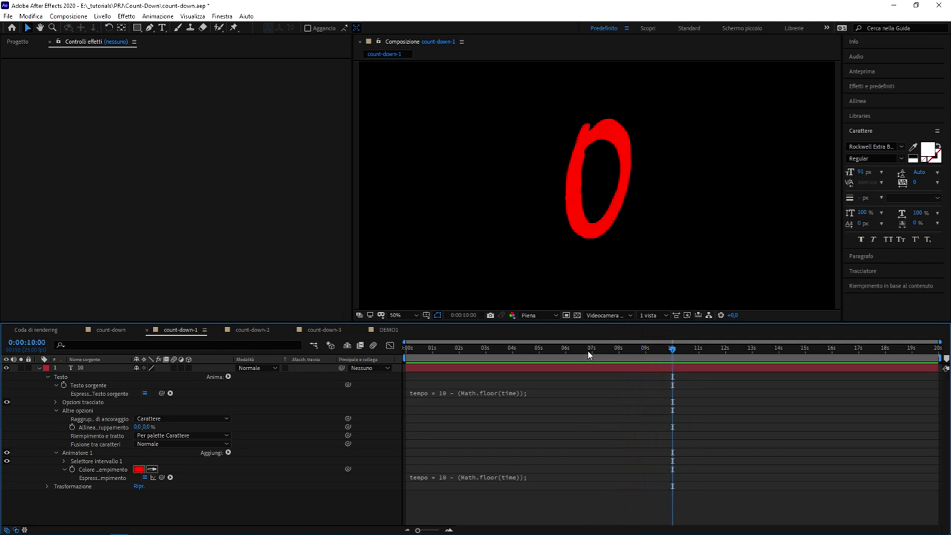
key("Home")
key("space")
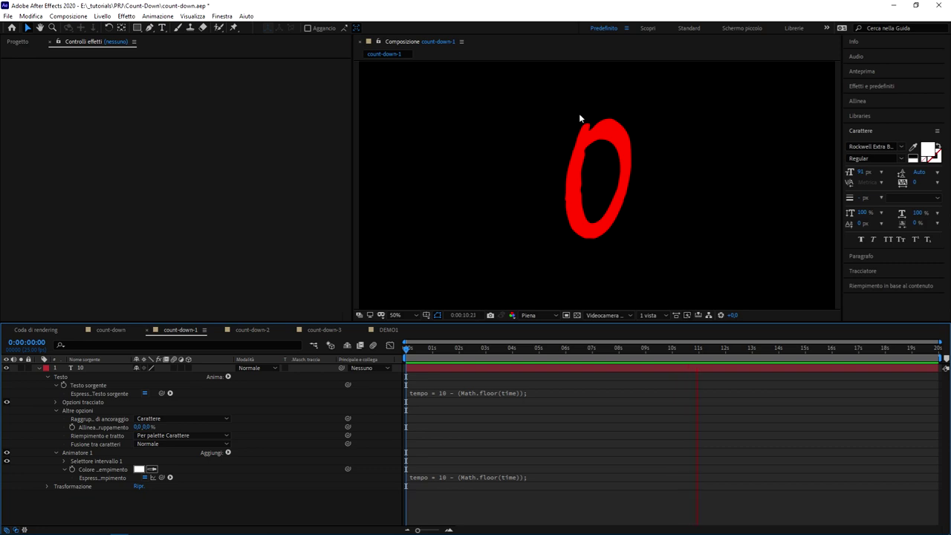
left_click(768, 359)
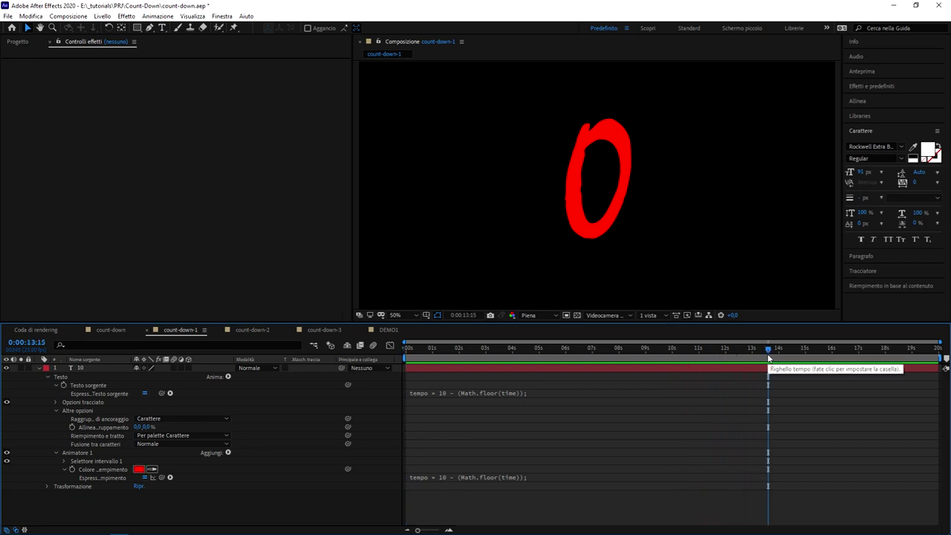
left_click(388, 331)
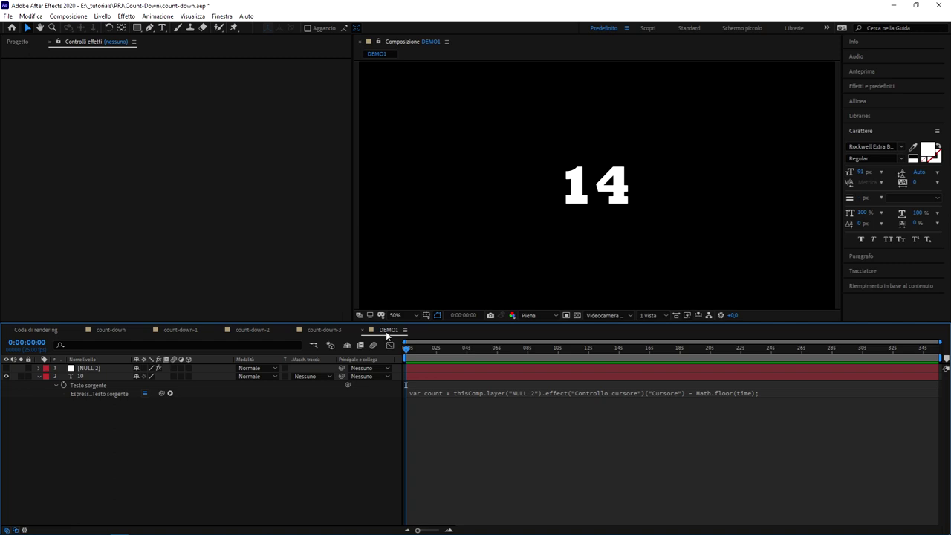
- Move to about 14s where DEMO1 reaches 0 and open the Source Text expression
mouse_move(664, 351)
left_mouse_down()
mouse_move(607, 362)
mouse_move(605, 341)
mouse_move(634, 339)
left_mouse_up()
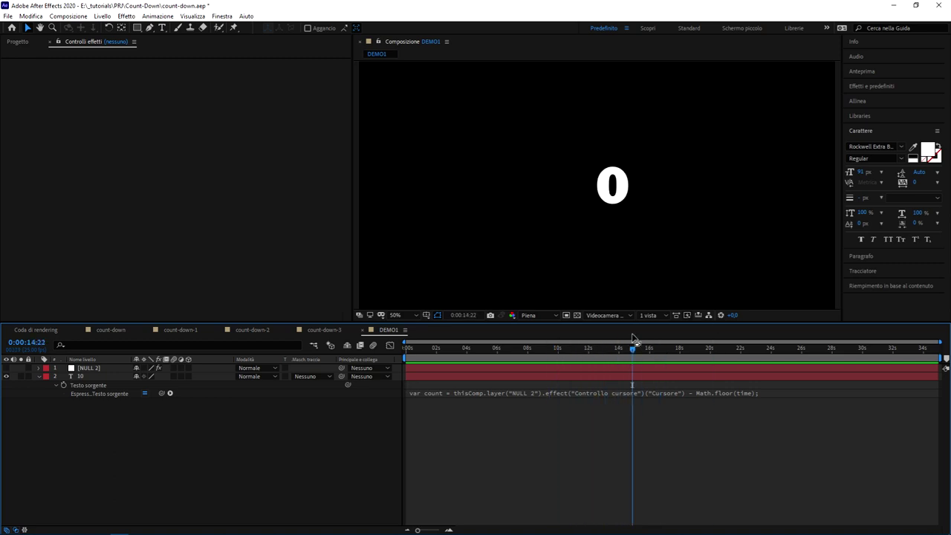
left_click(678, 398)
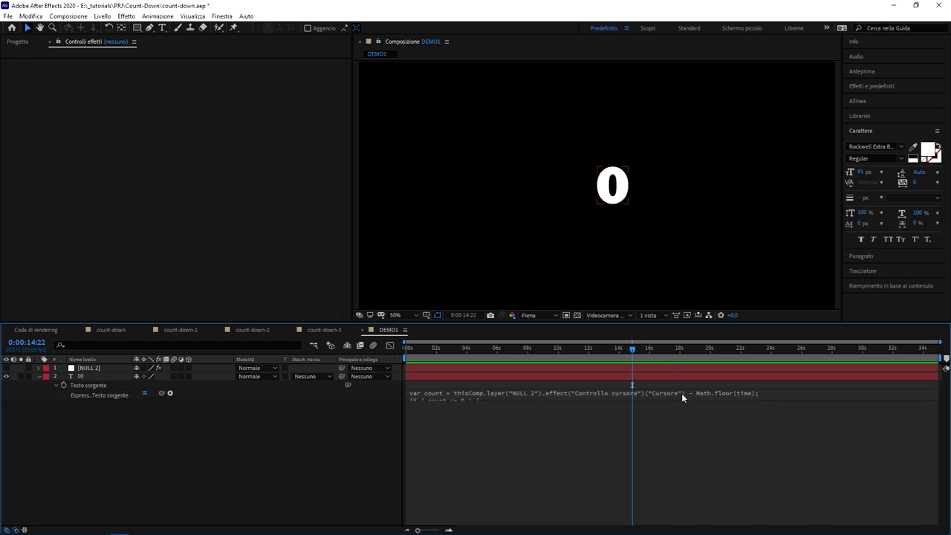
- Review the 'if ( count <= 0 ) { 0 } else count;' lines and commit the expression
left_click(678, 391)
left_click(677, 391)
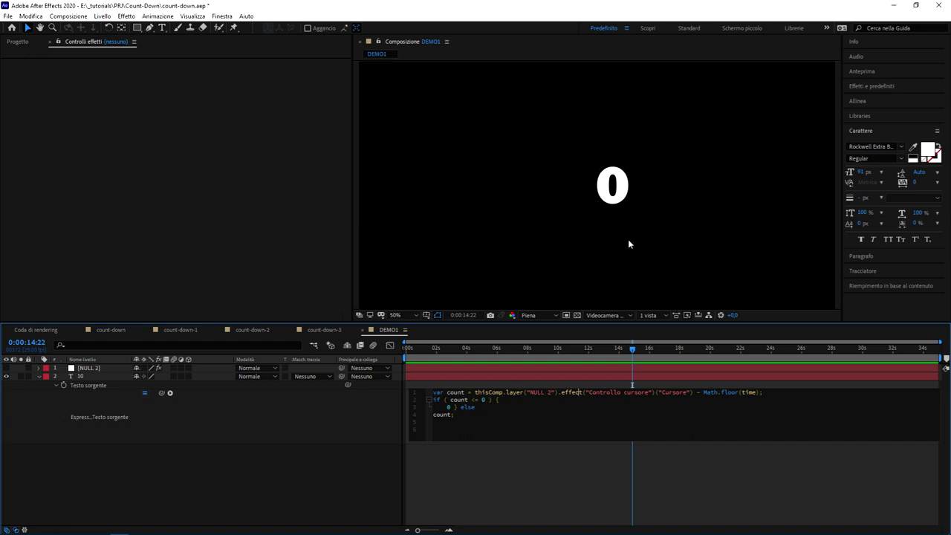
left_click(559, 488)
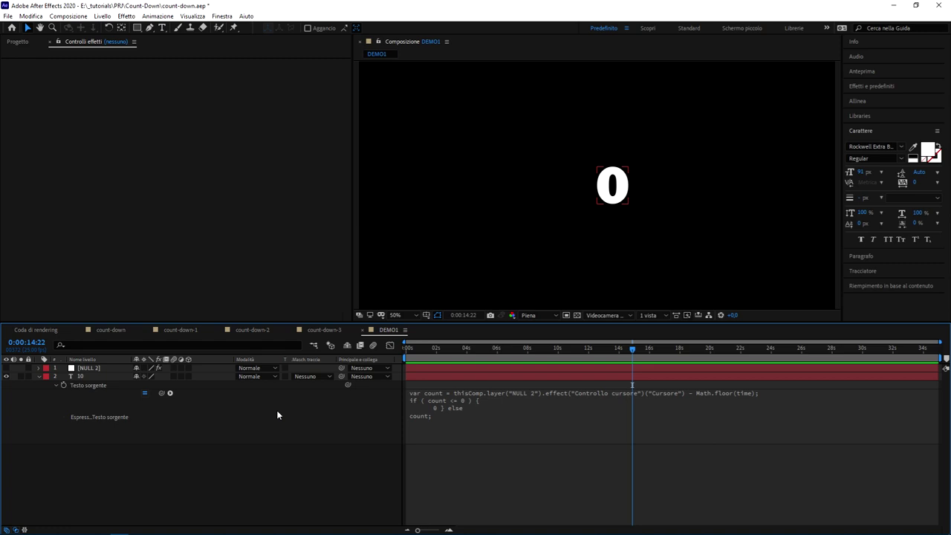
- Unfold the text layer's Text group with Source Text folded, then select the layer
left_click(81, 378)
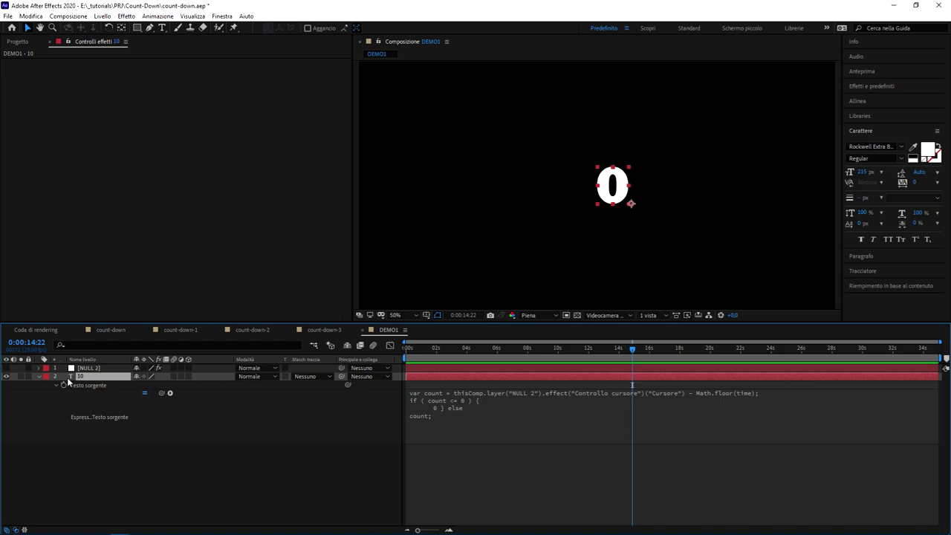
left_click(54, 376, "ctrl")
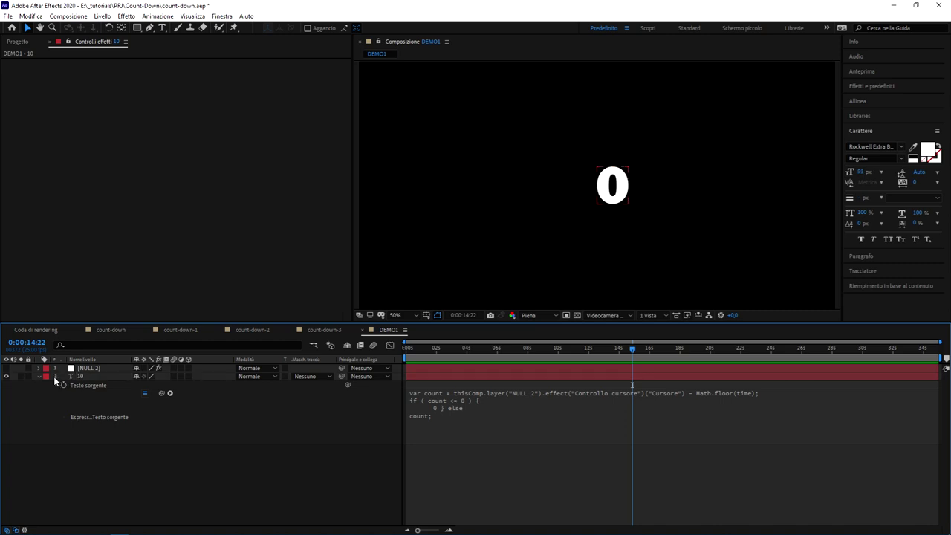
left_click(39, 375)
left_click(35, 377)
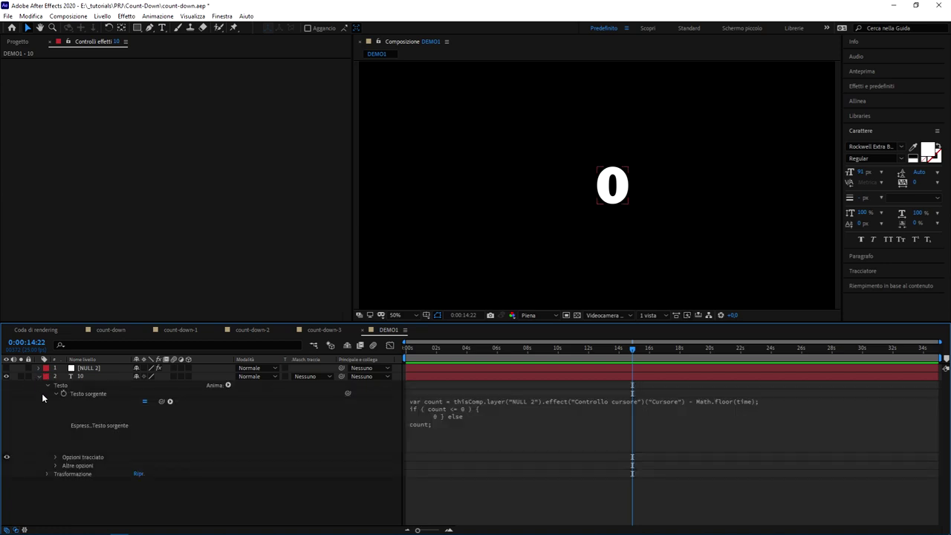
left_click(44, 385)
left_click(47, 386)
left_click(47, 385)
left_click(46, 385)
left_click(55, 395)
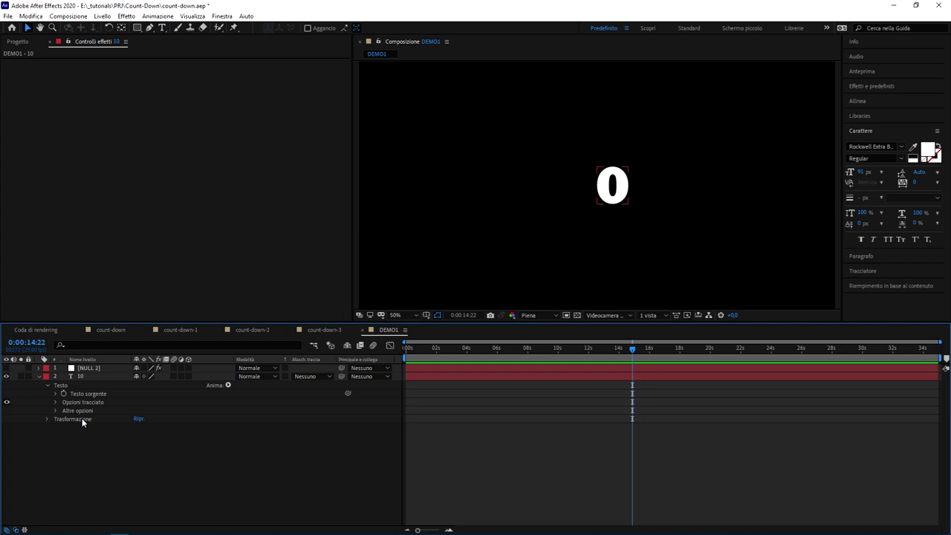
left_click(84, 385)
key("Return")
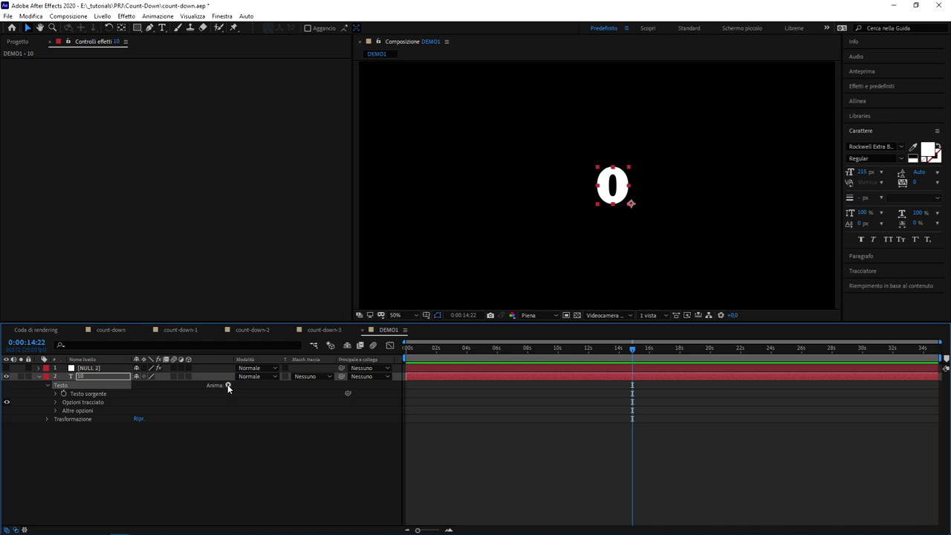
- Add an RGB Fill Color animator (Animator 1) to the text layer, turning the digit red
left_click(228, 385)
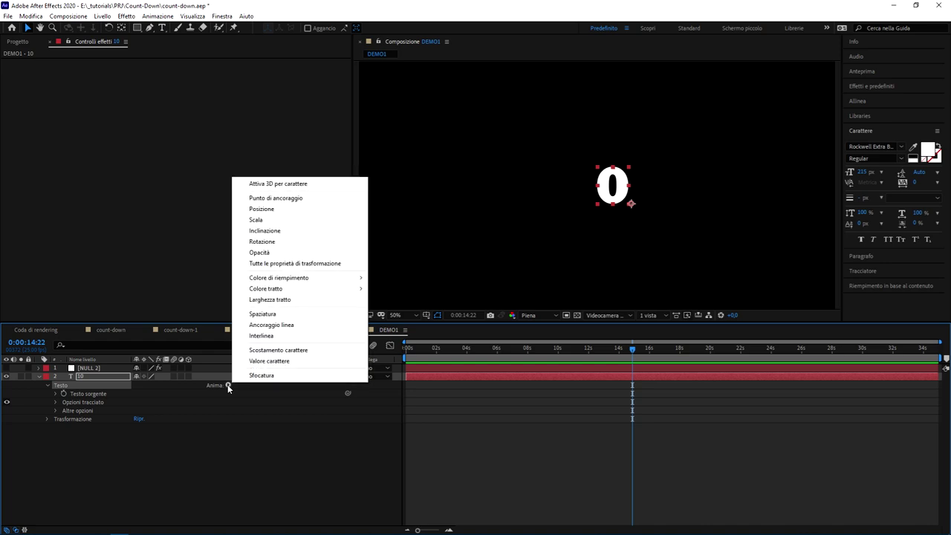
left_click(235, 394)
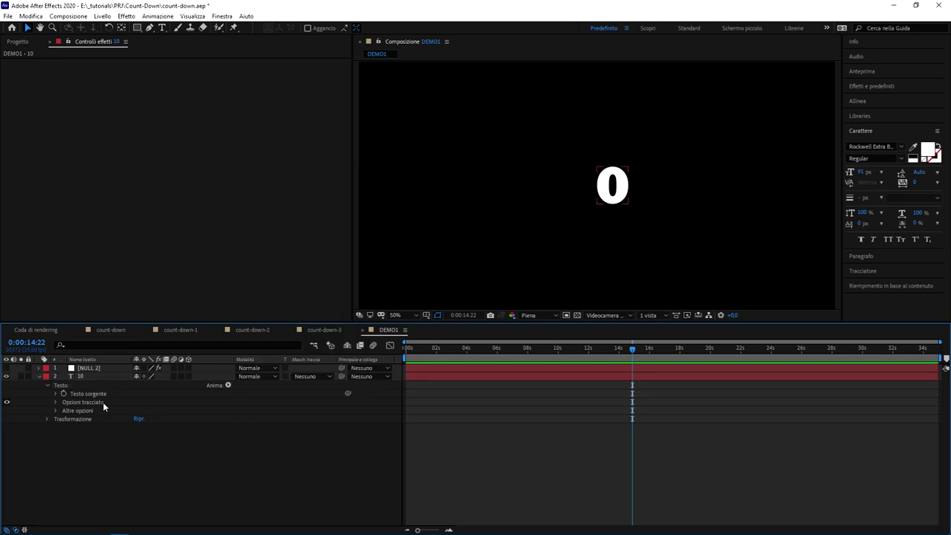
left_click(81, 378)
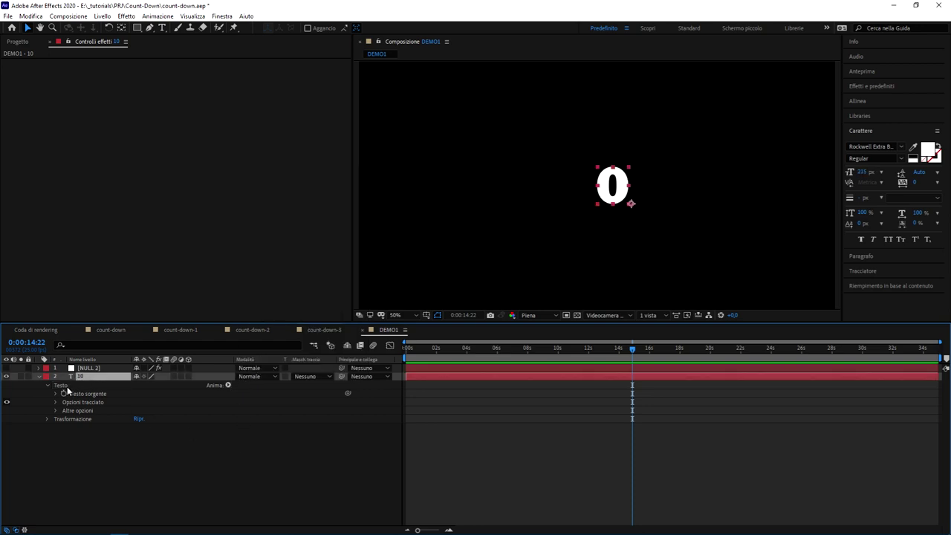
left_click(67, 388)
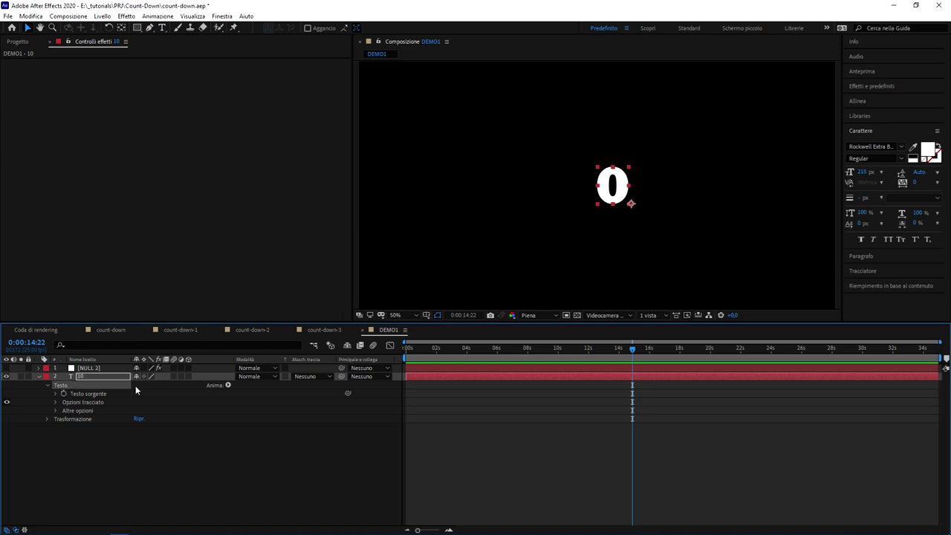
left_click(228, 386)
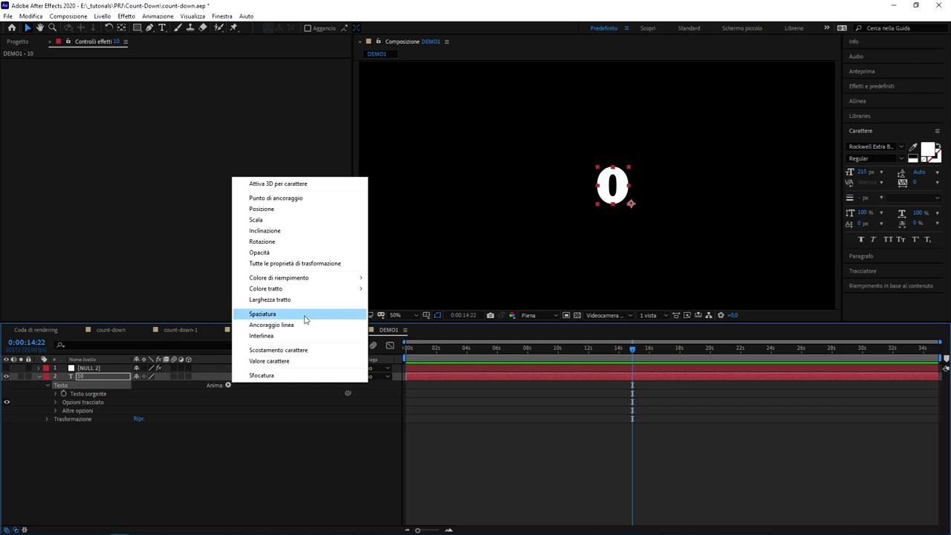
mouse_move(313, 281)
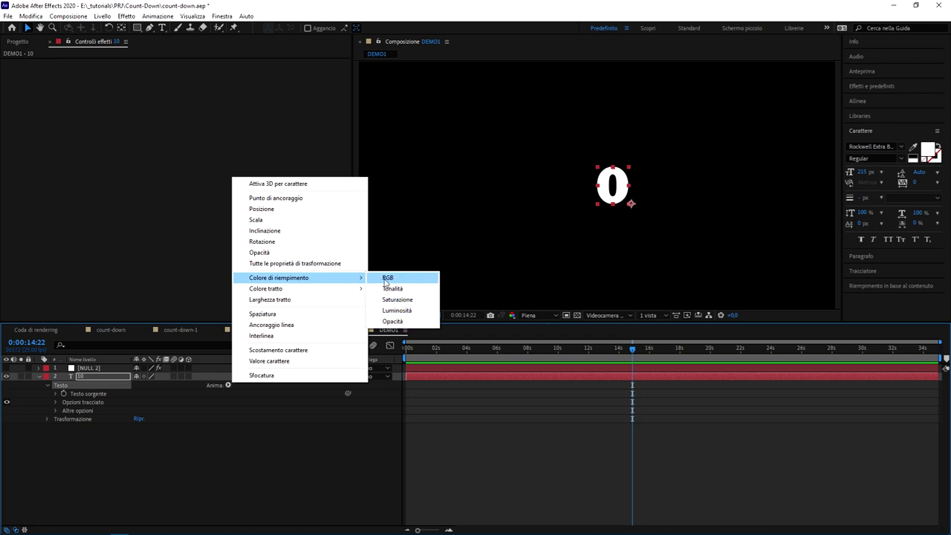
left_click(388, 279)
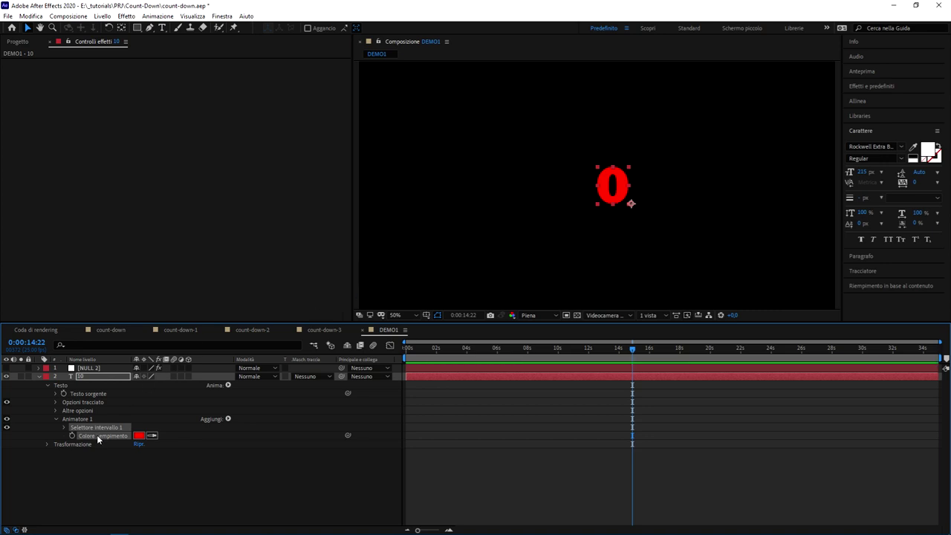
- Change Animator 1's fill colour from red to white (FFFFFF) in the colour picker
left_click(138, 436)
left_click(426, 366)
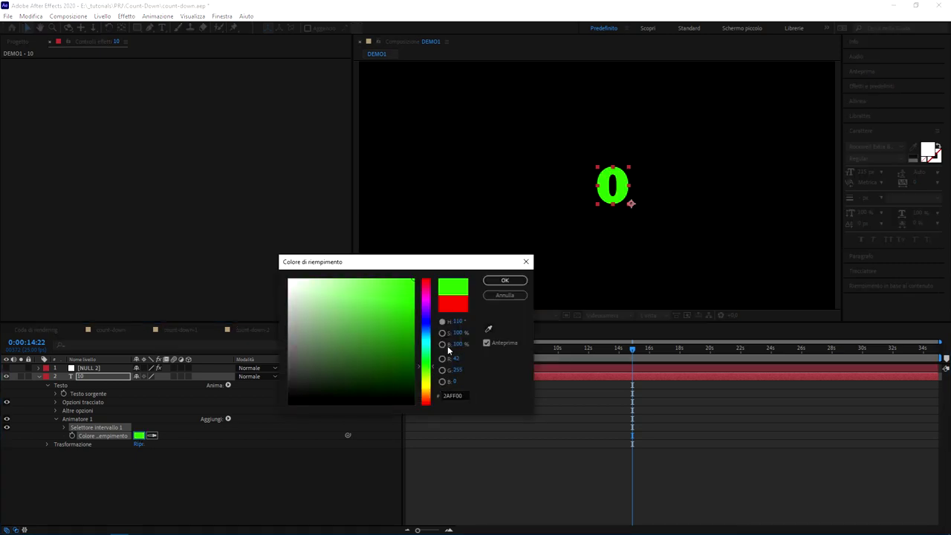
left_click(426, 322)
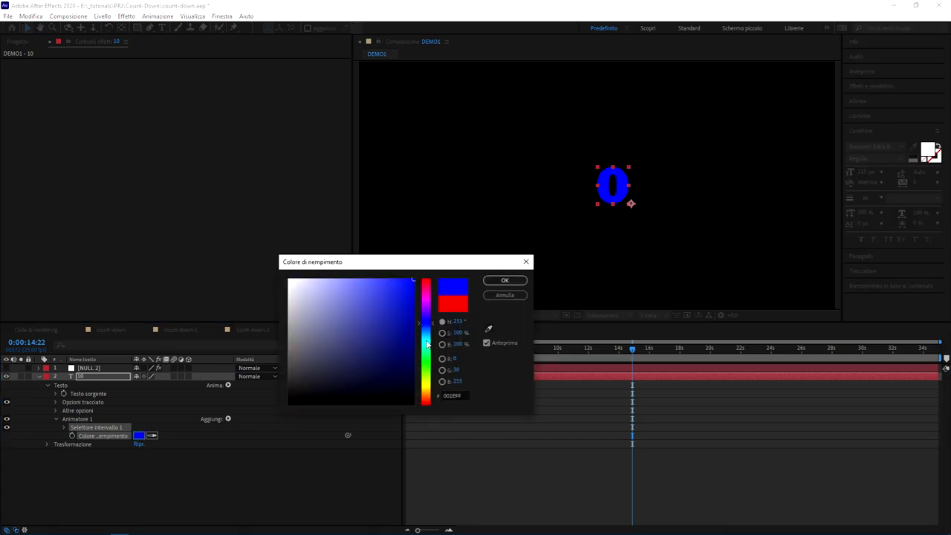
left_click(425, 341)
left_click(316, 284)
left_click(497, 281)
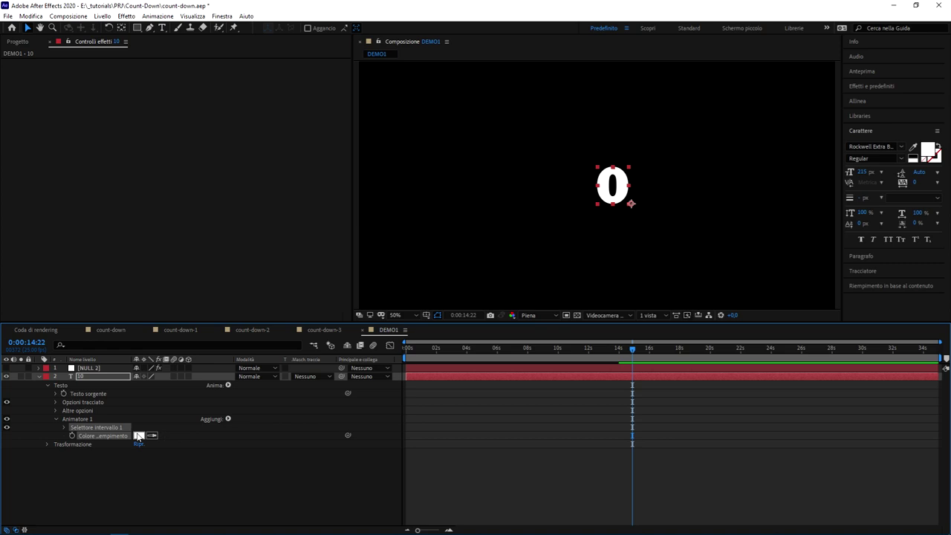
- Add a Fill Color expression reduced to empty brackets, triggering a dimension-4-not-1 error
left_click(72, 436, "alt")
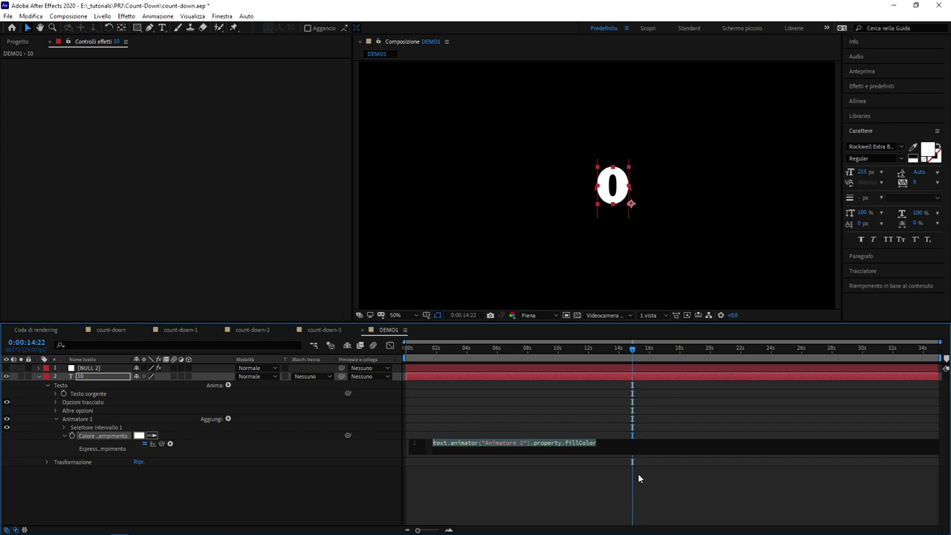
type("[")
left_click(545, 485)
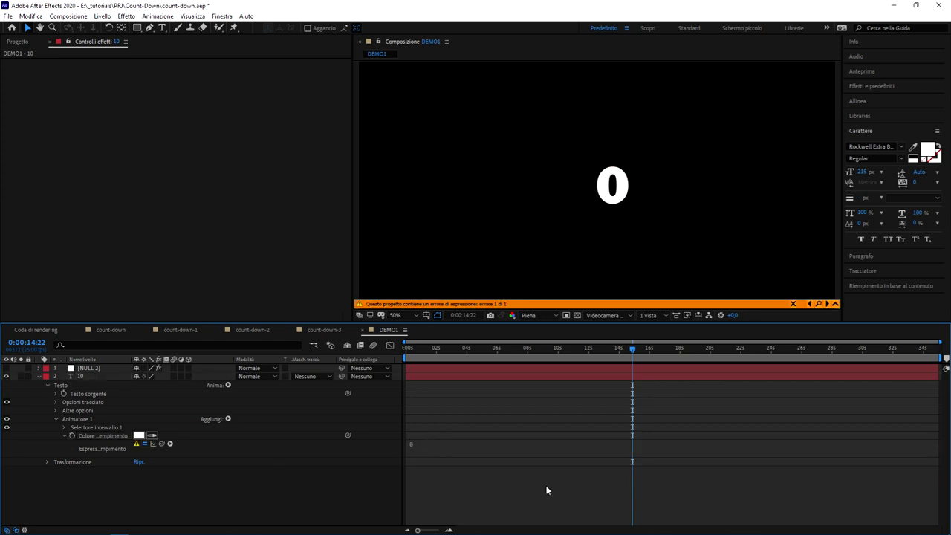
left_click(424, 441)
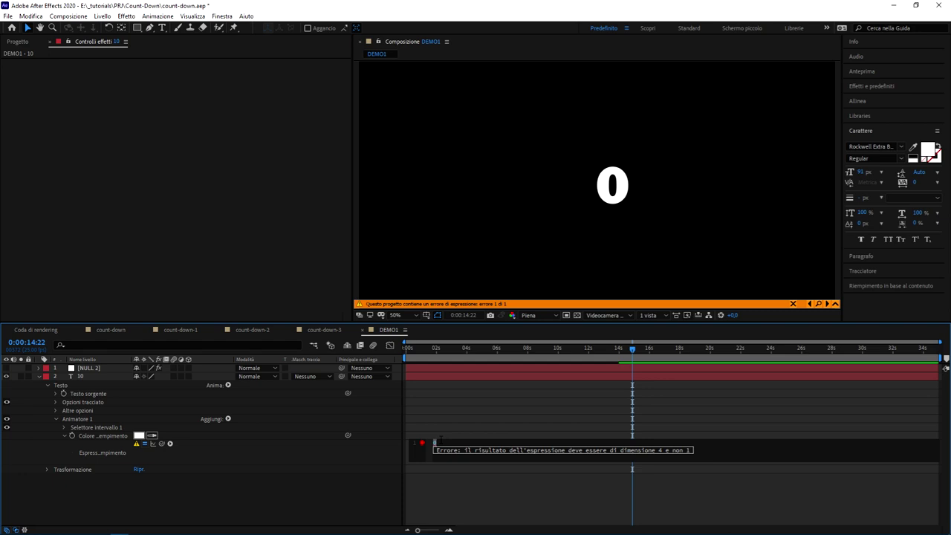
left_click(441, 443)
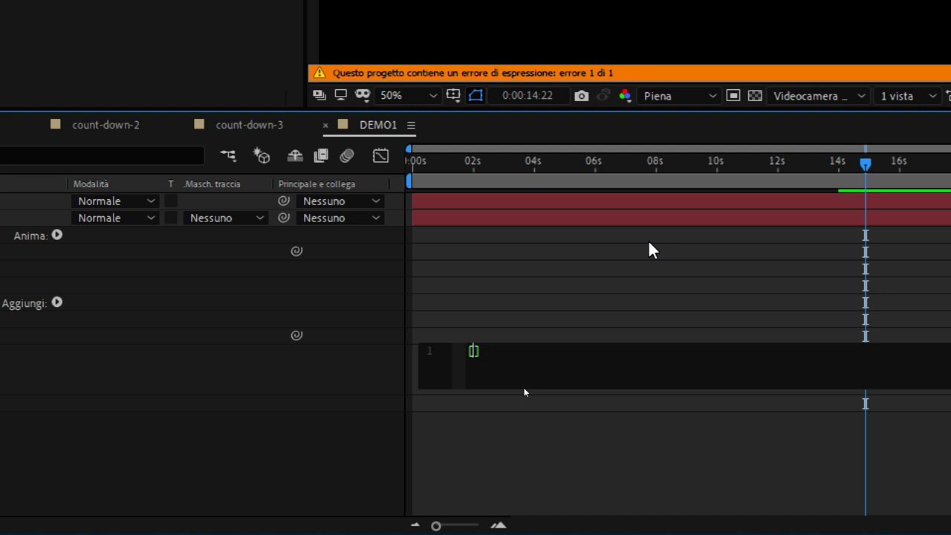
- Enter [255, 255, 255, 255] as the fill expression, then change it to green [0, 255, 0, 255]
type("255, ")
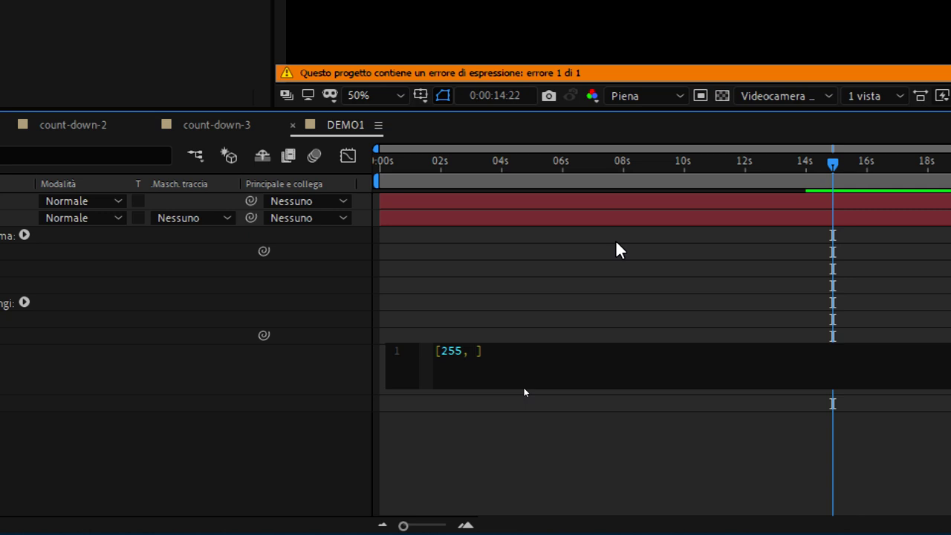
type("2")
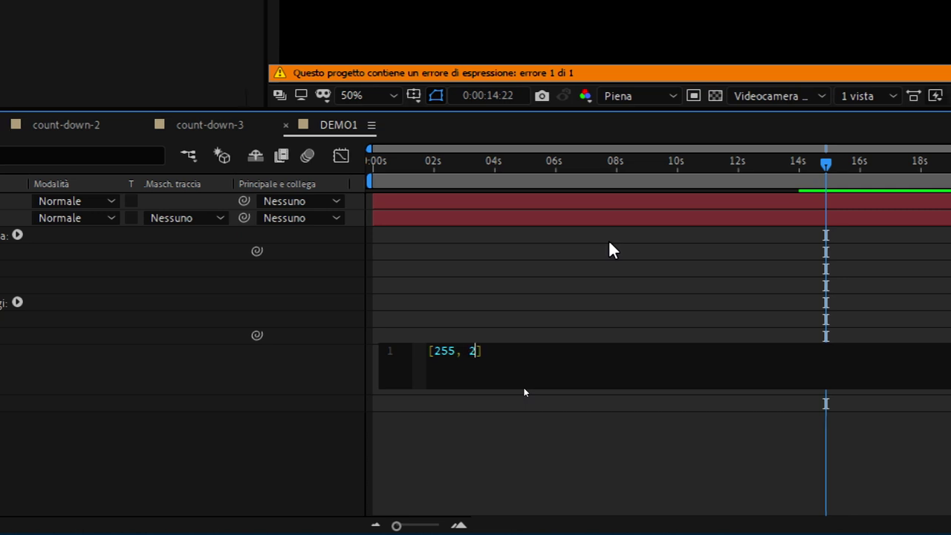
type("55, 255, 2")
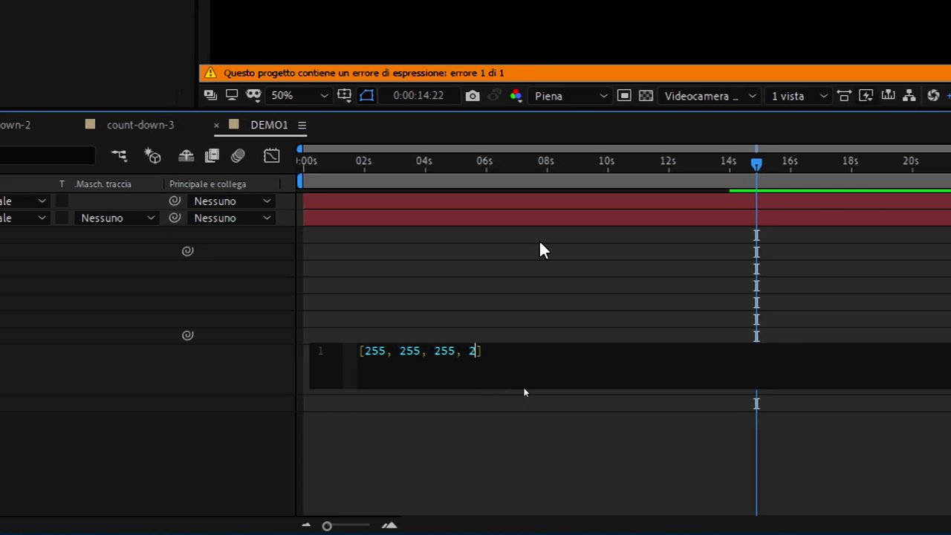
type("55")
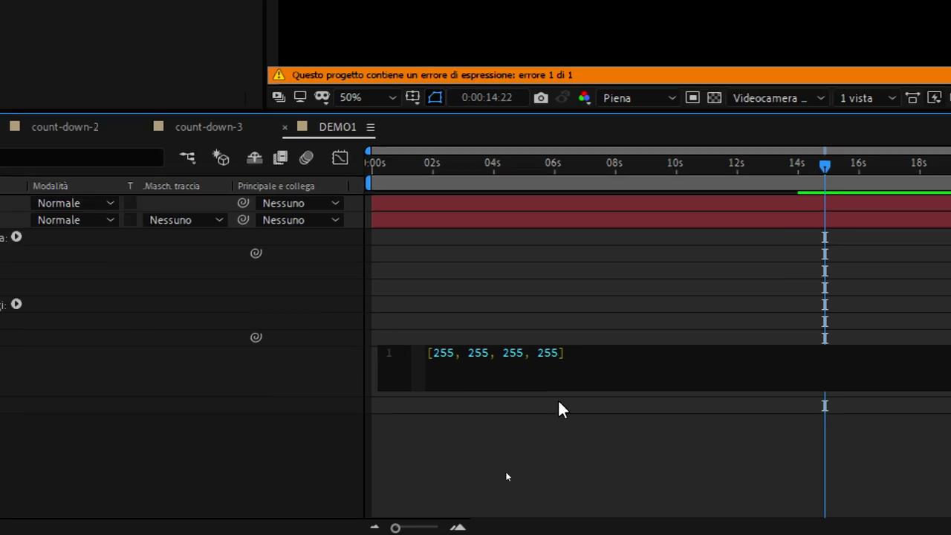
left_click(561, 409)
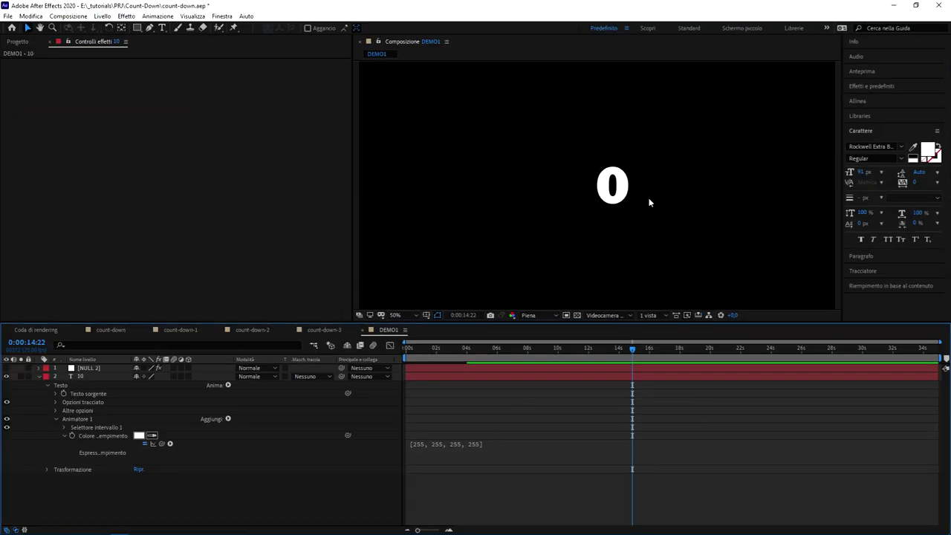
left_click(446, 446)
double_click(442, 443)
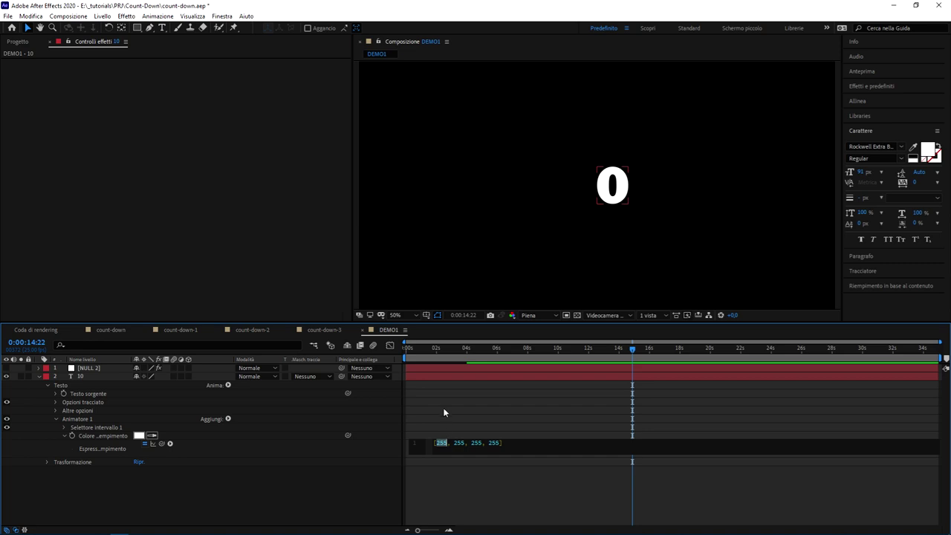
type("0")
key("Right")
key("Right")
key("Right")
key("BackSpace")
key("BackSpace")
key("Delete")
type("0")
left_click(444, 409)
left_click(528, 476)
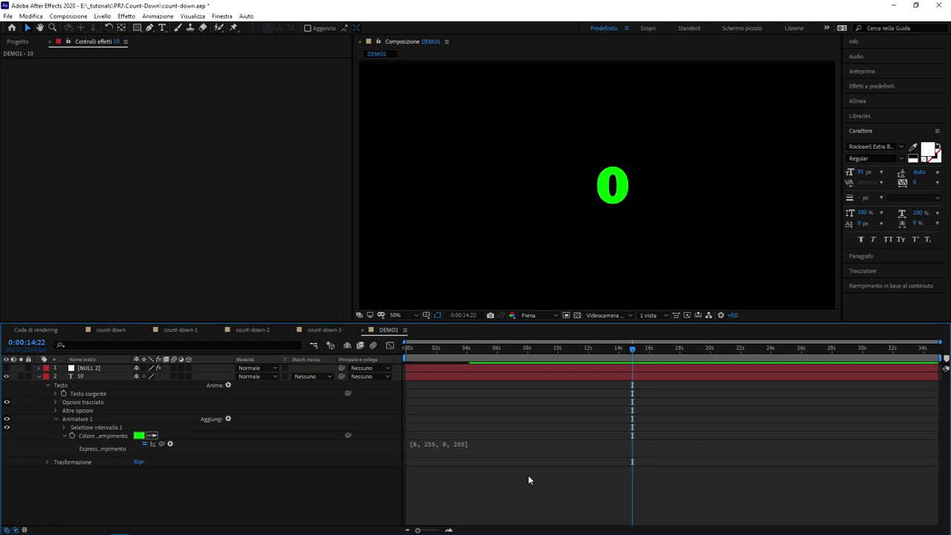
- Edit the fill colour expression to red [255, 0, 0, 255] and commit it
left_click(437, 446)
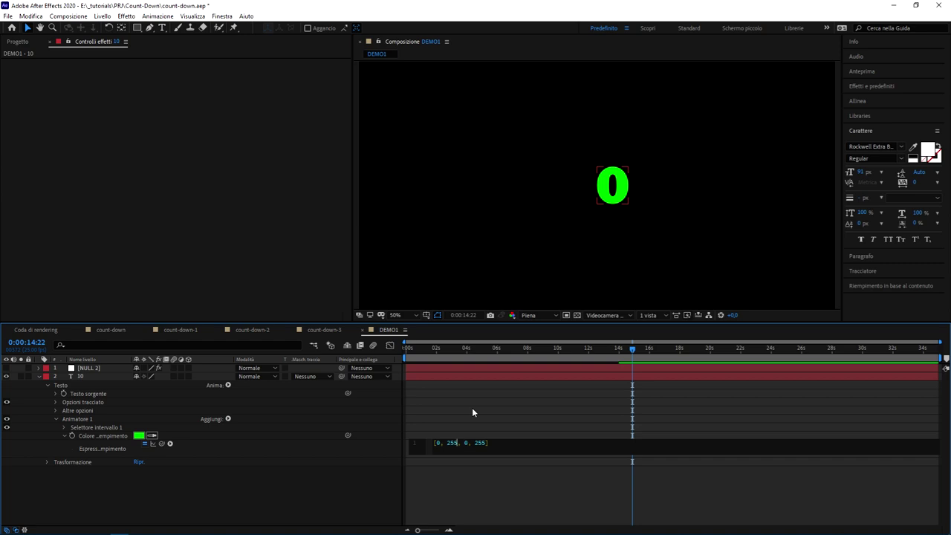
key("BackSpace")
key("BackSpace")
key("BackSpace")
type("0")
key("Left")
key("Left")
key("BackSpace")
key("BackSpace")
type("[255")
left_click(594, 478)
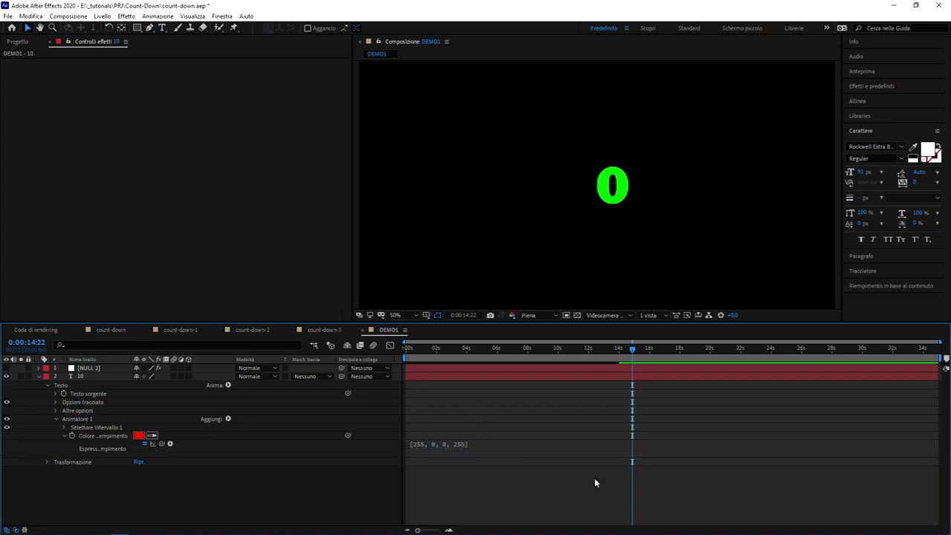
- Change the Fill Color expression's green and blue values from 0 to 255, giving [255, 255, 255, 255]
left_click(446, 444)
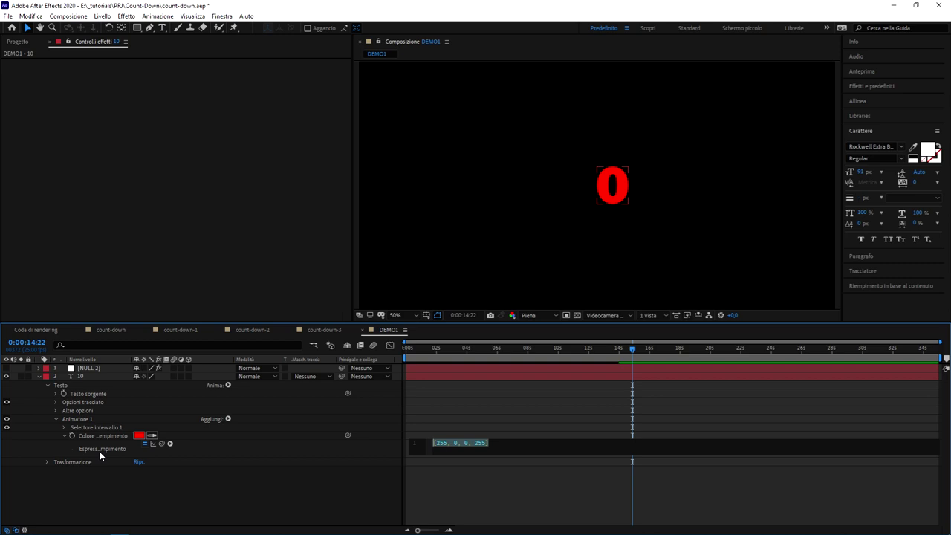
left_click(484, 445)
key("ctrl+a")
left_click(446, 443)
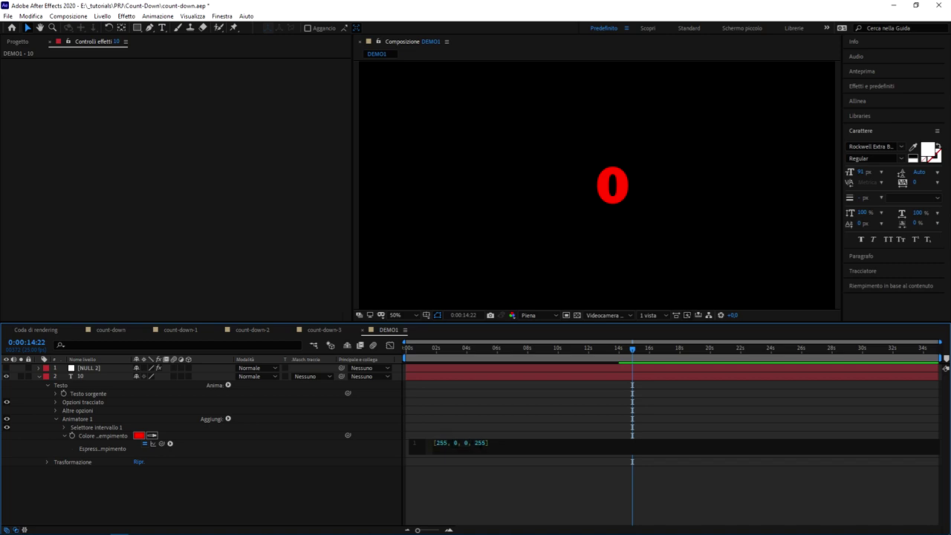
left_click_drag(502, 441, 434, 443)
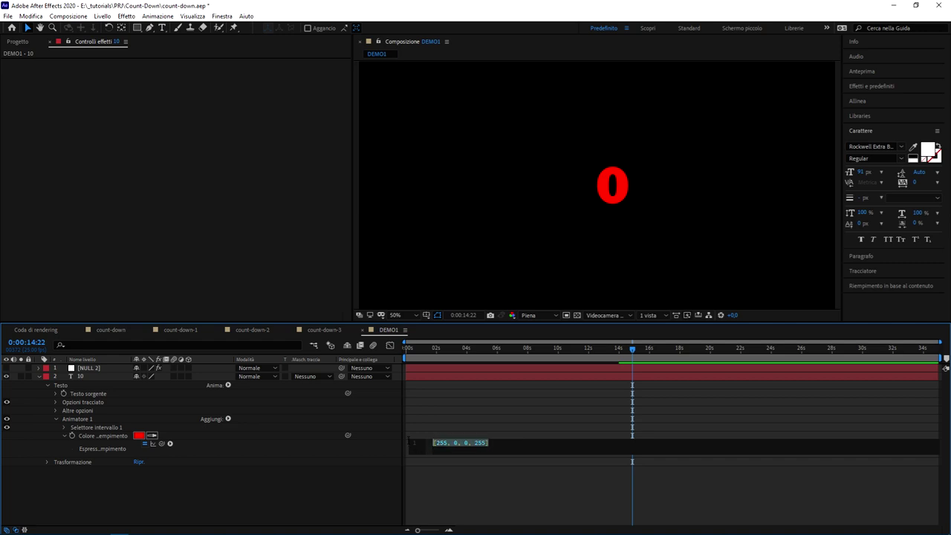
left_click(464, 445)
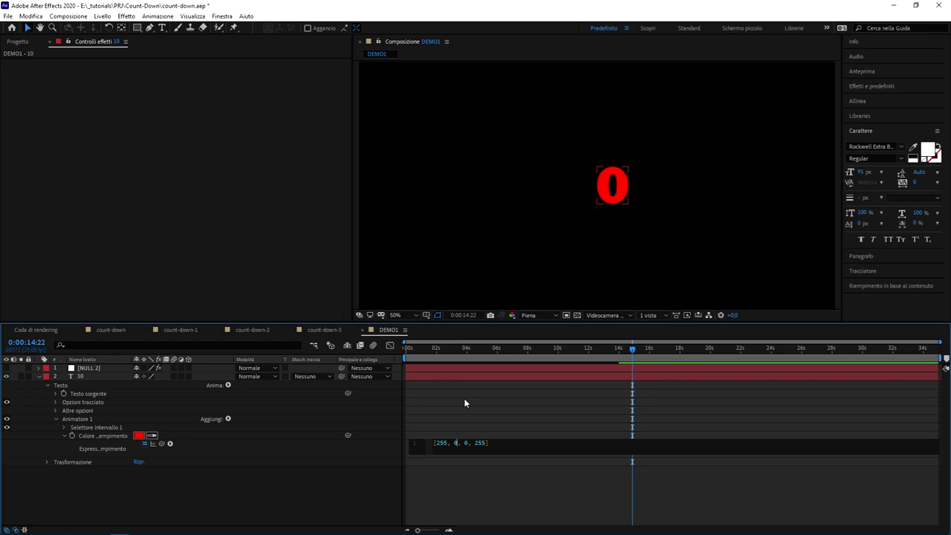
key("BackSpace")
type("25")
type("5")
key("BackSpace")
type("255")
left_click(480, 479)
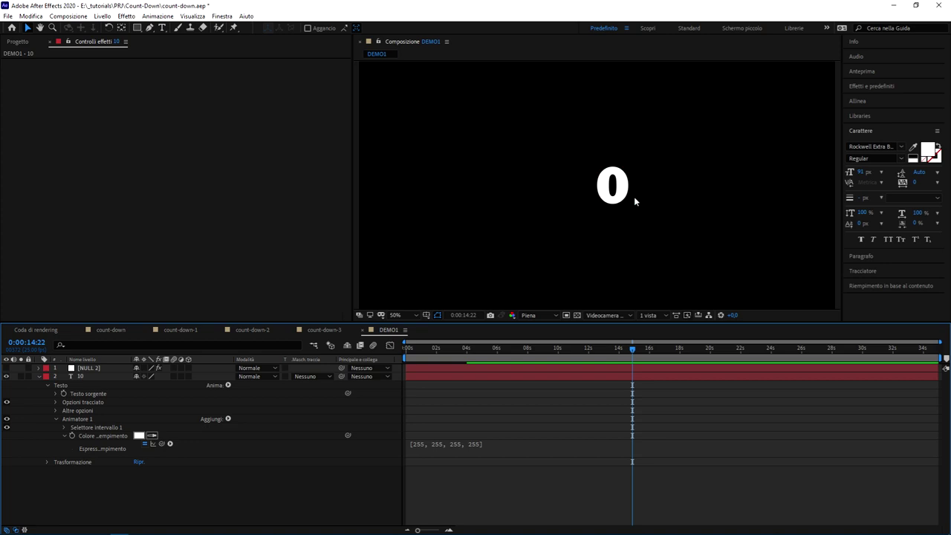
left_click(474, 446)
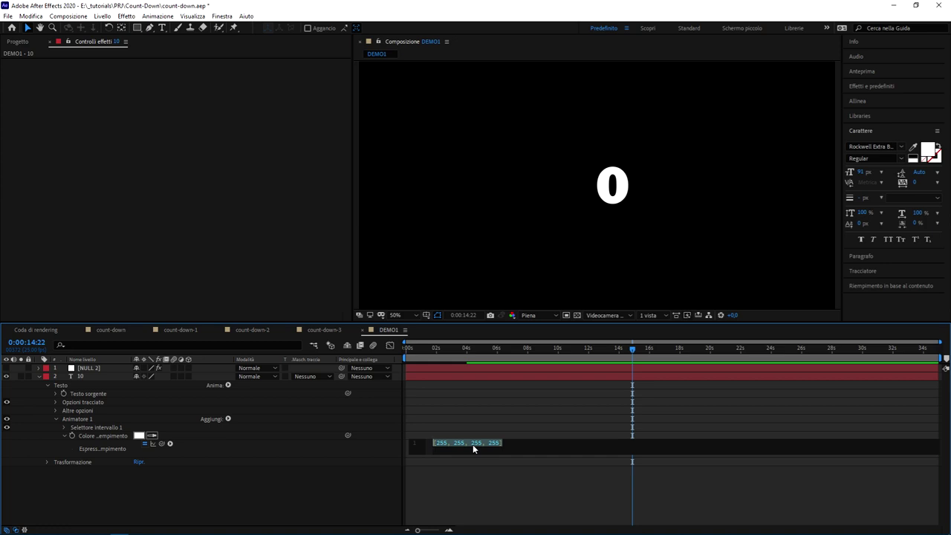
- Reveal the 10 layer's expressions with EE and copy its Source Text countdown code
left_click(84, 379)
key("Return")
key("e")
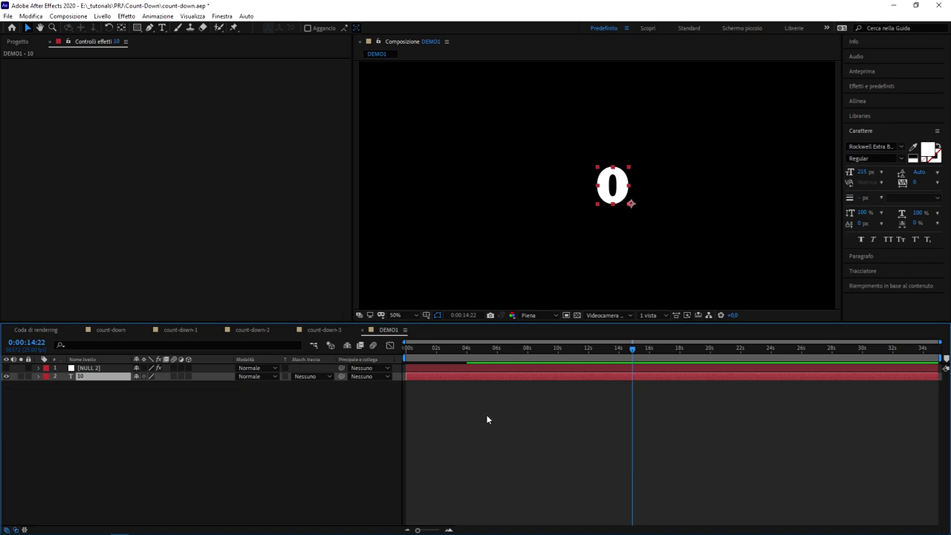
key("e")
left_click(480, 405)
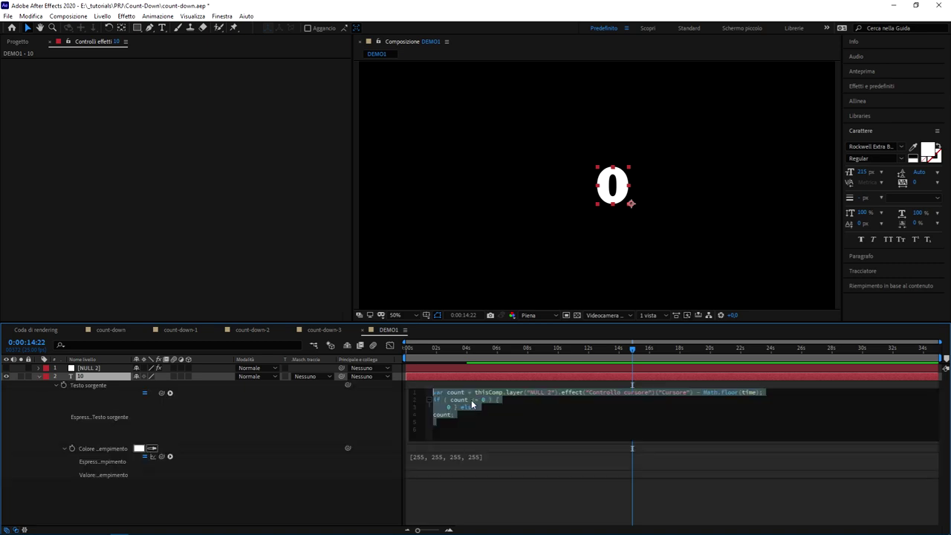
right_click(450, 404)
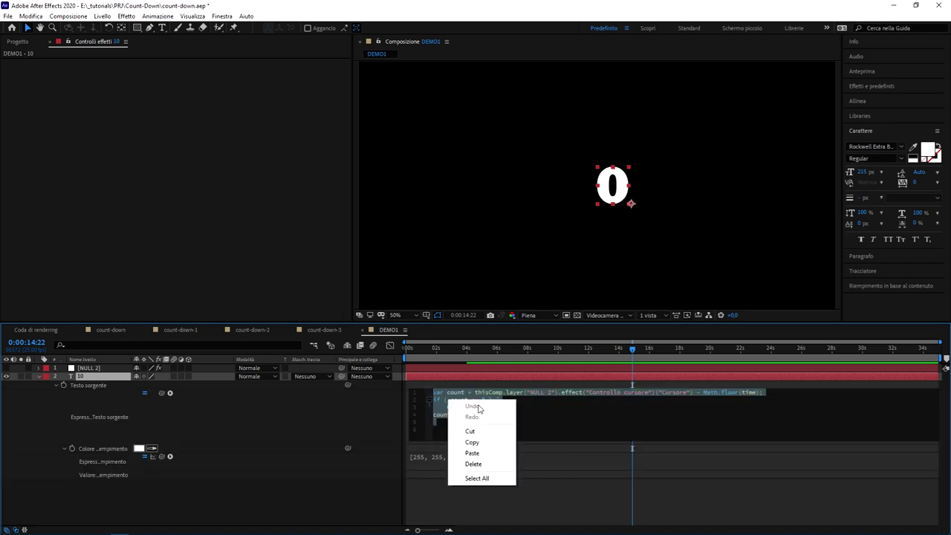
left_click(489, 444)
- Replace the Fill Color expression with the copied countdown code
left_click(473, 460)
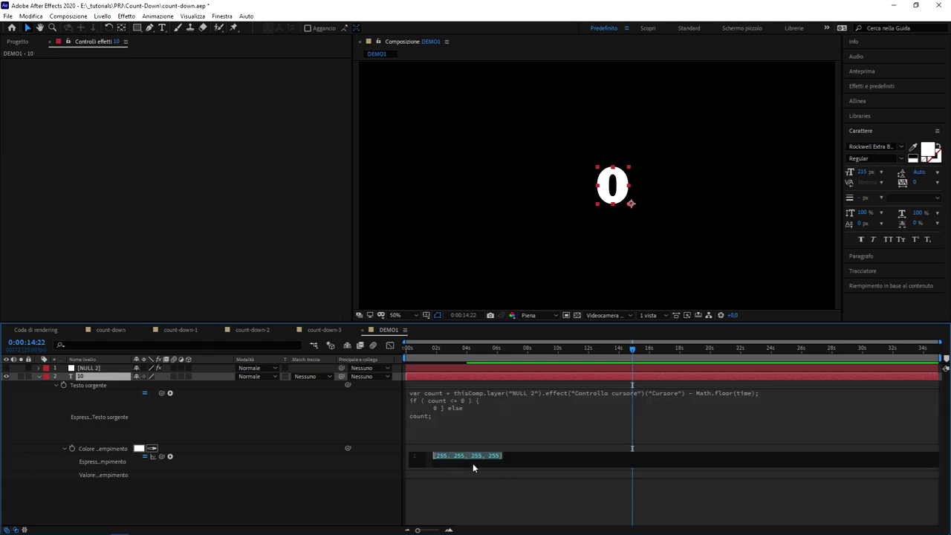
key("BackSpace")
key("ctrl+v")
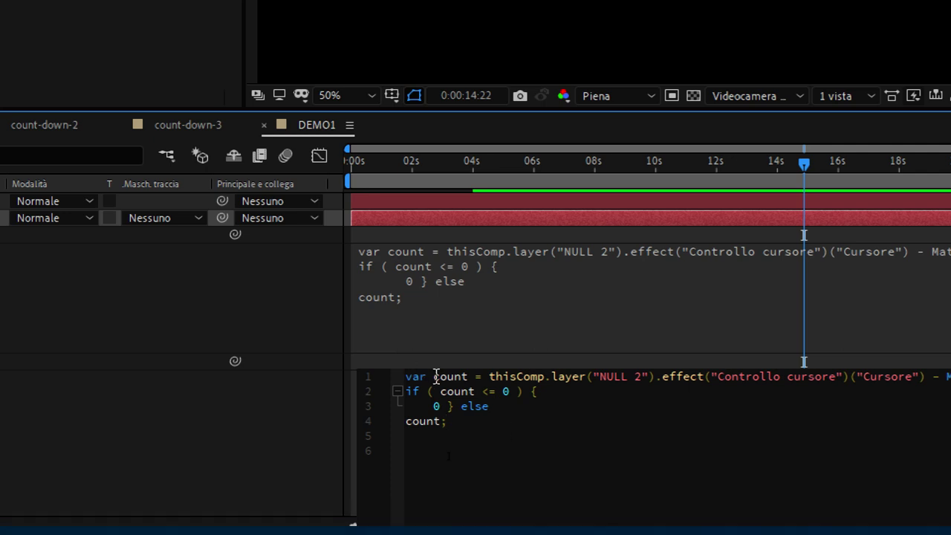
- Make the expression return [255, 0, 0, 255] when count reaches 0, else [255, 255, 255, 255]
double_click(436, 377)
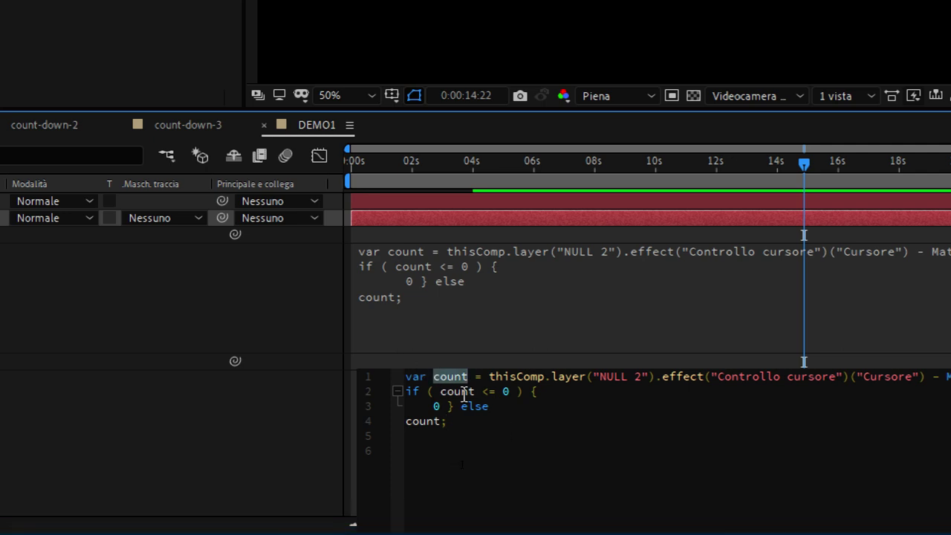
double_click(455, 392)
left_click(494, 392)
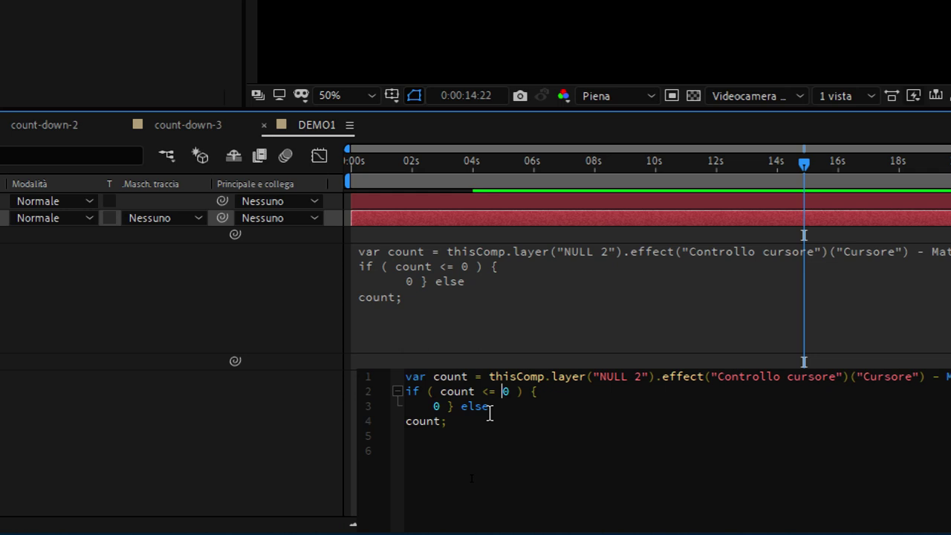
double_click(436, 407)
type("[255, ")
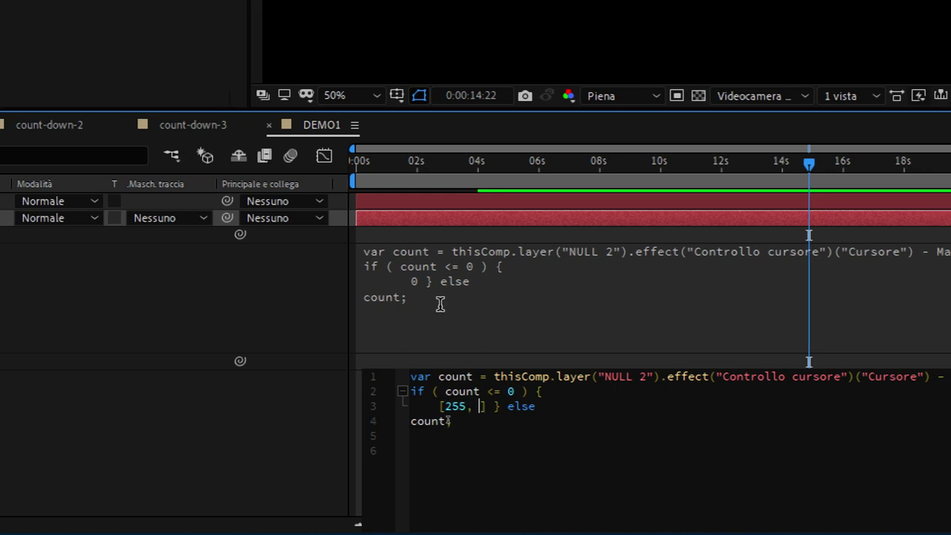
type("0, 0, 255")
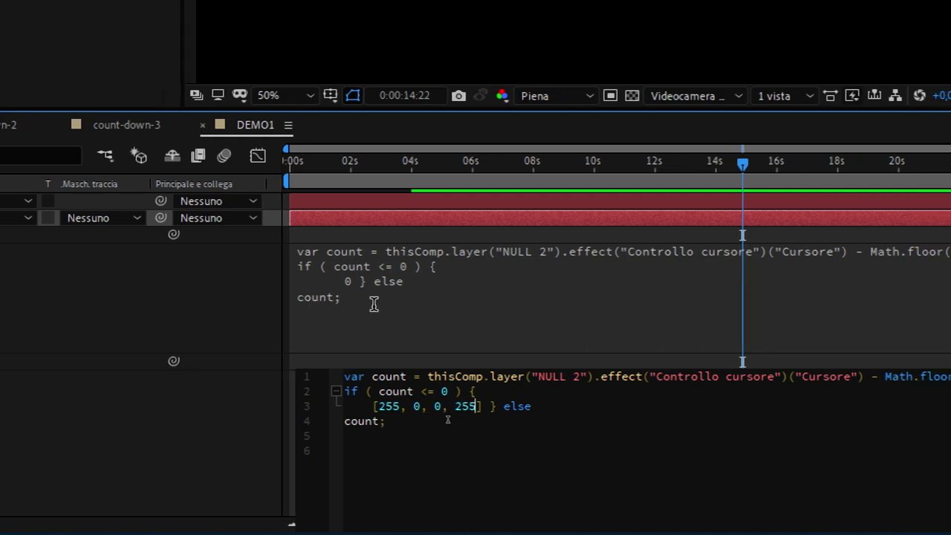
double_click(356, 422)
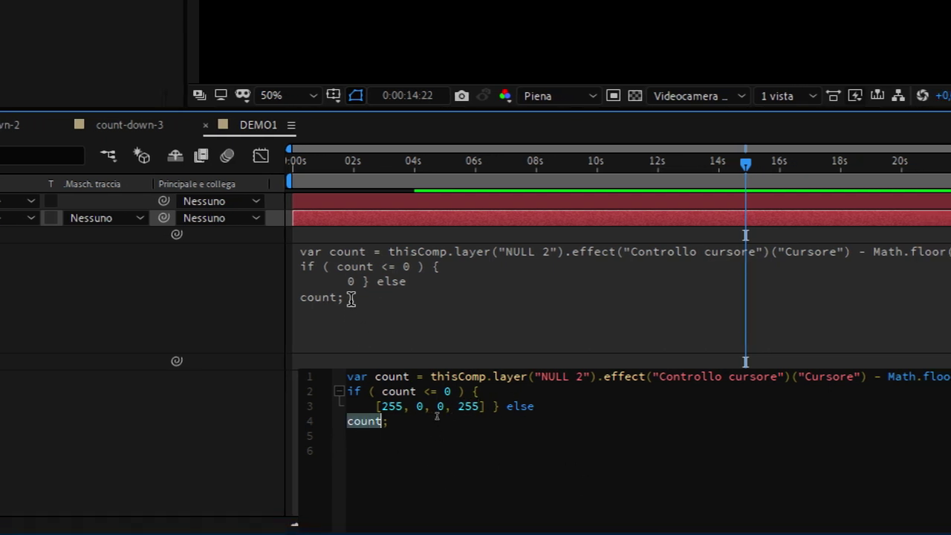
type("[255, 2")
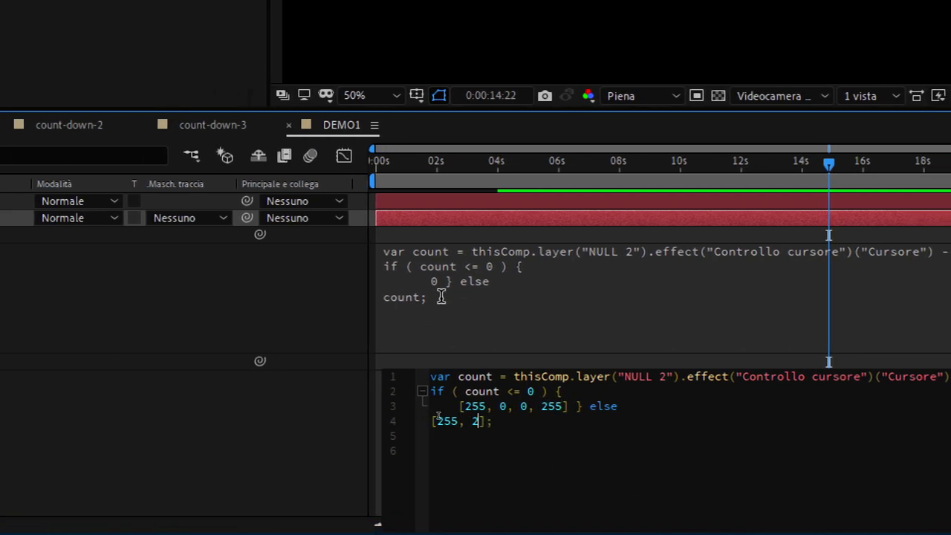
type("55, 255, 25")
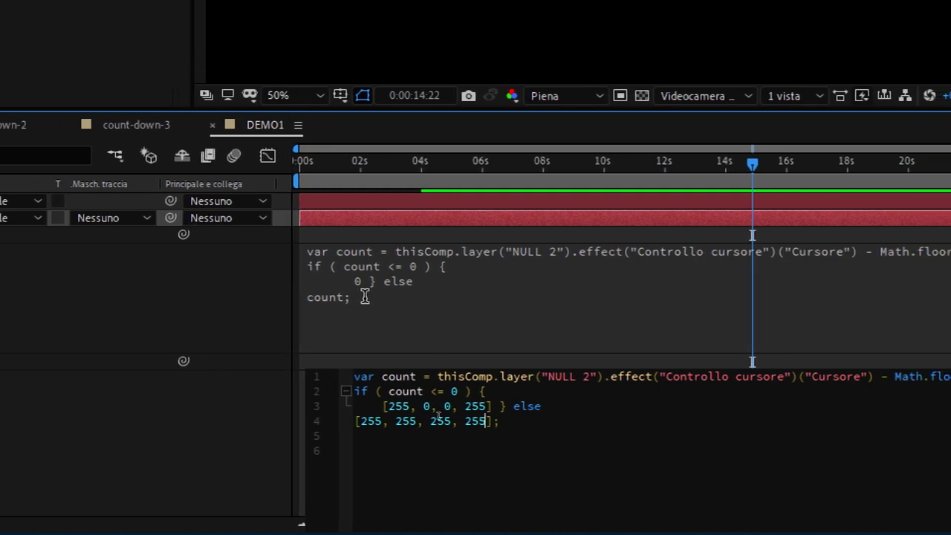
type("5")
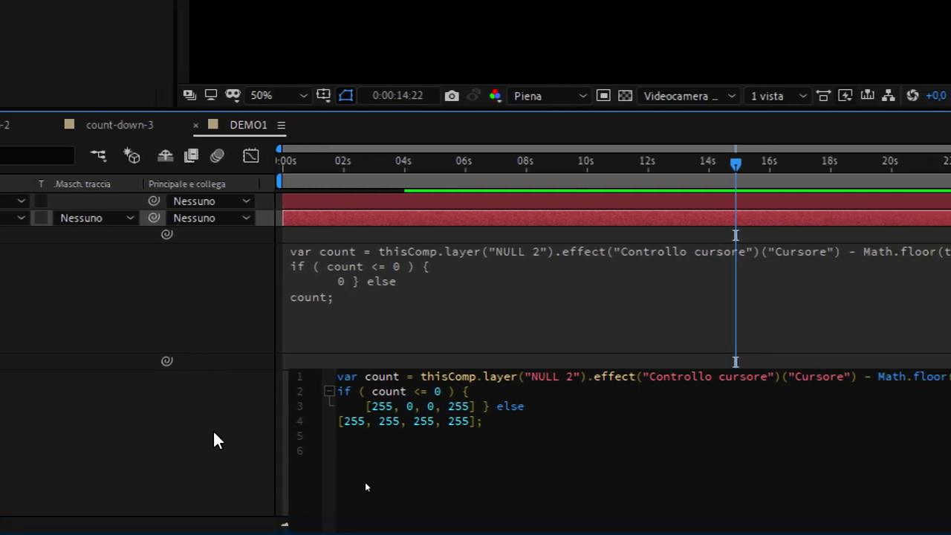
left_click(212, 439)
mouse_move(610, 349)
left_mouse_down()
mouse_move(443, 354)
mouse_move(554, 357)
left_mouse_up()
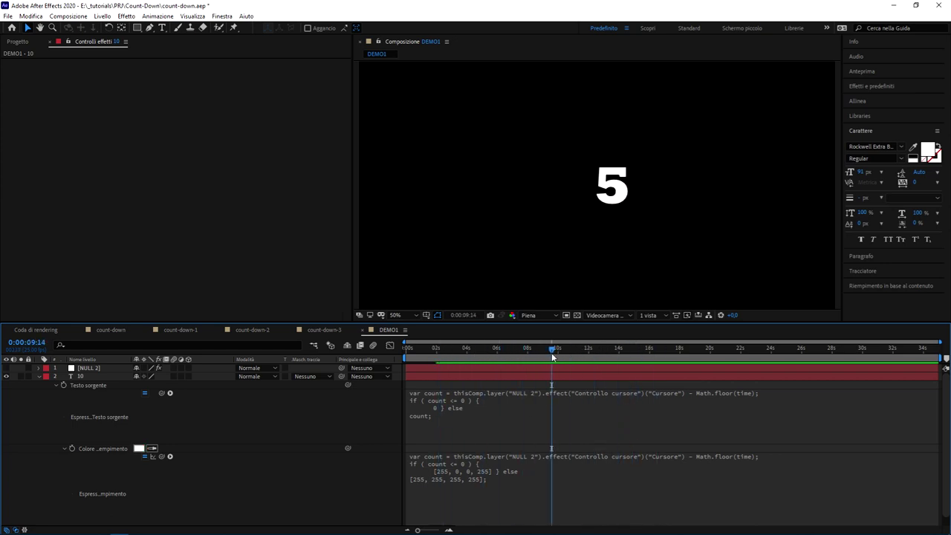
left_click(556, 462)
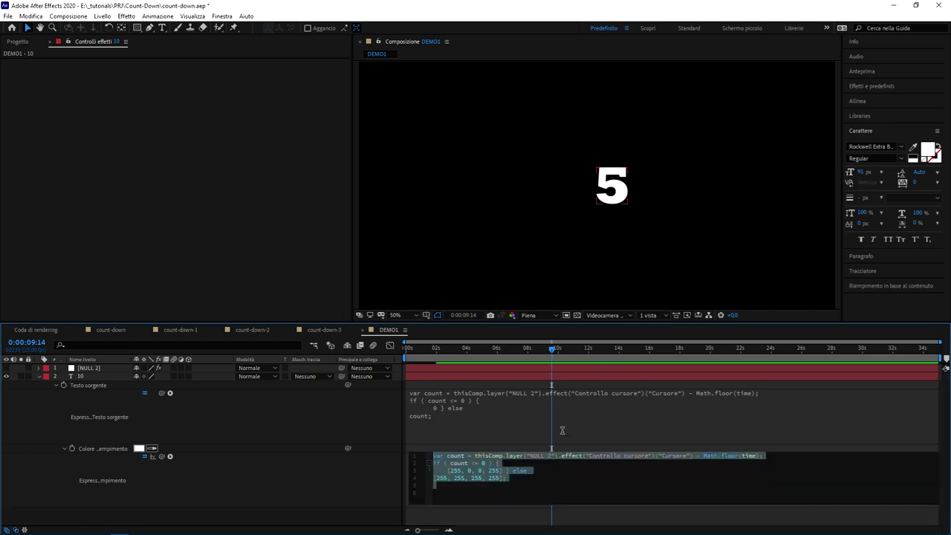
left_click(558, 408)
left_click(567, 459)
left_click(582, 402)
left_click(589, 458)
left_click(637, 402)
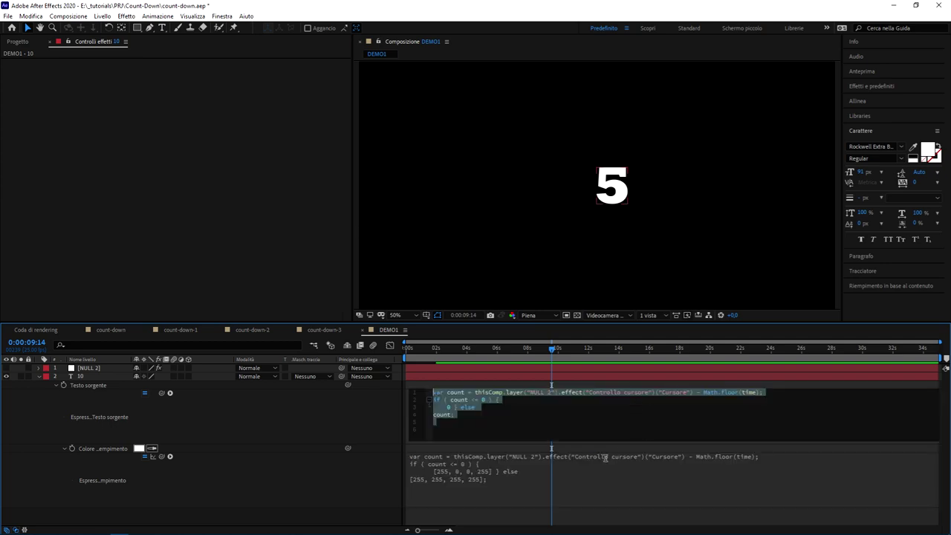
left_click(597, 461)
left_click(599, 404)
left_click(488, 476)
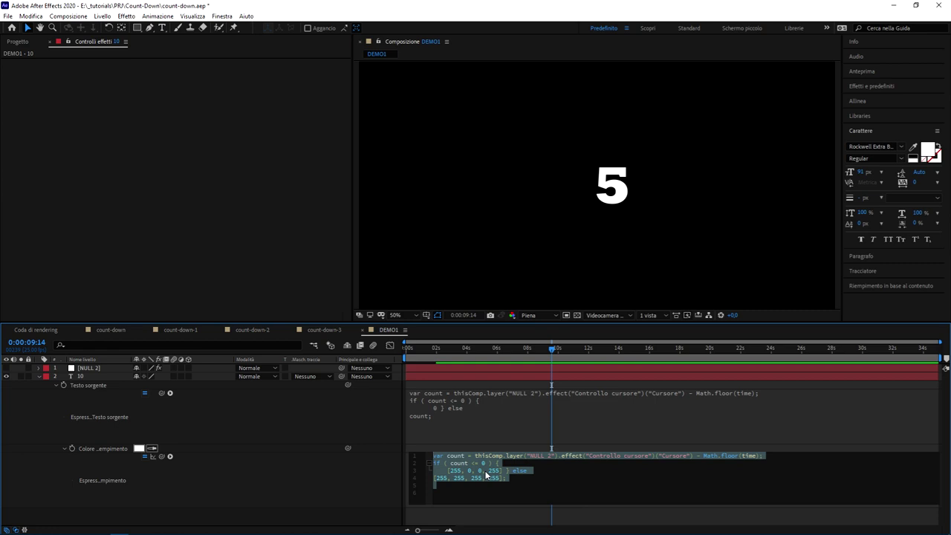
left_click(507, 406)
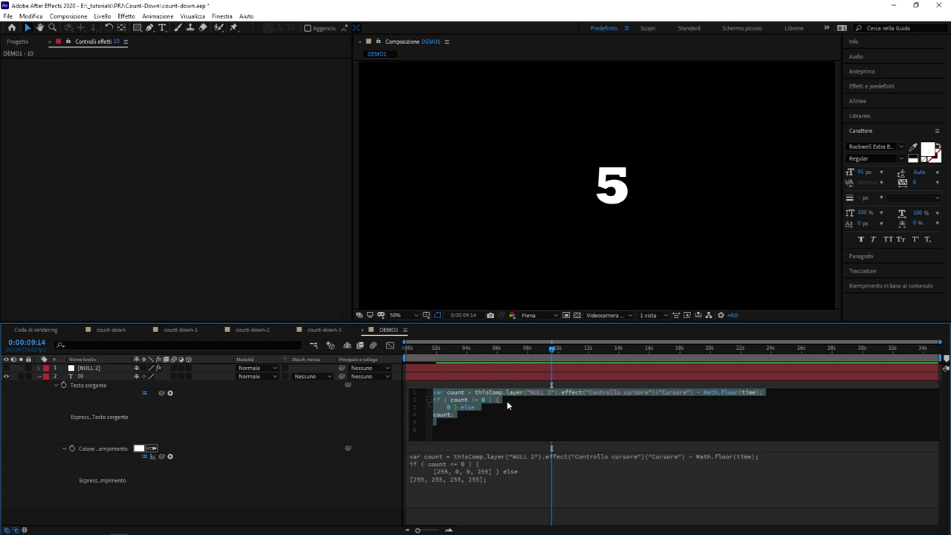
- Walk through the Fill Color expression: the count variable, the <= 0 condition, else, and the white values
left_click(453, 471)
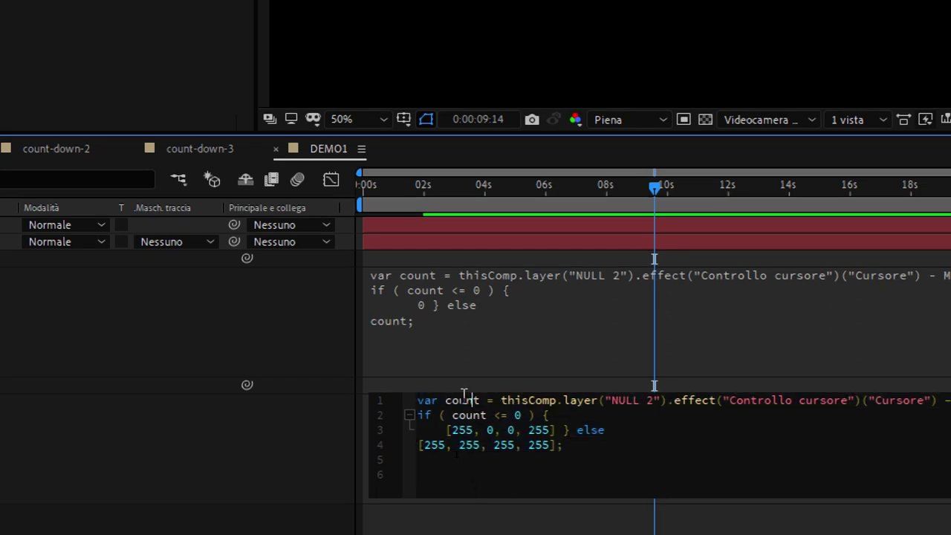
double_click(463, 401)
double_click(468, 415)
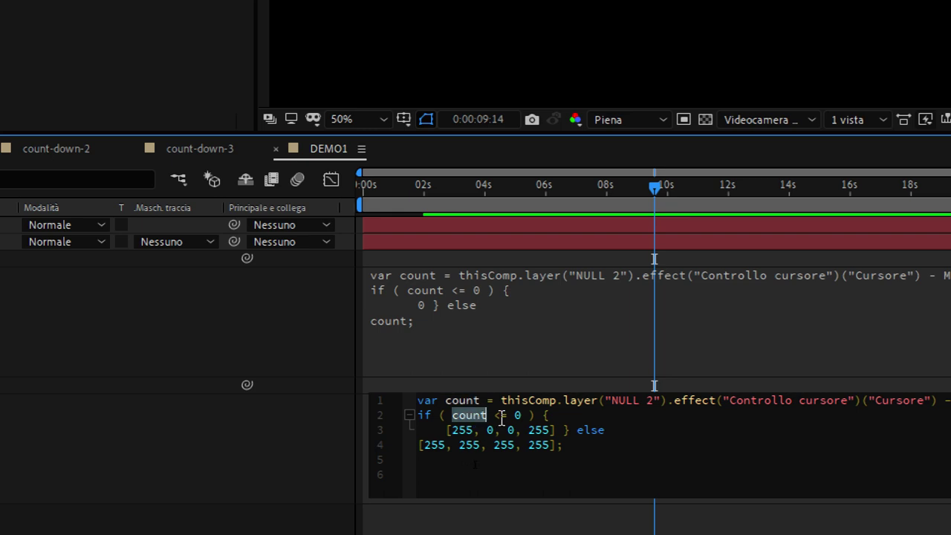
left_click(495, 414)
left_click_drag(504, 415, 523, 414)
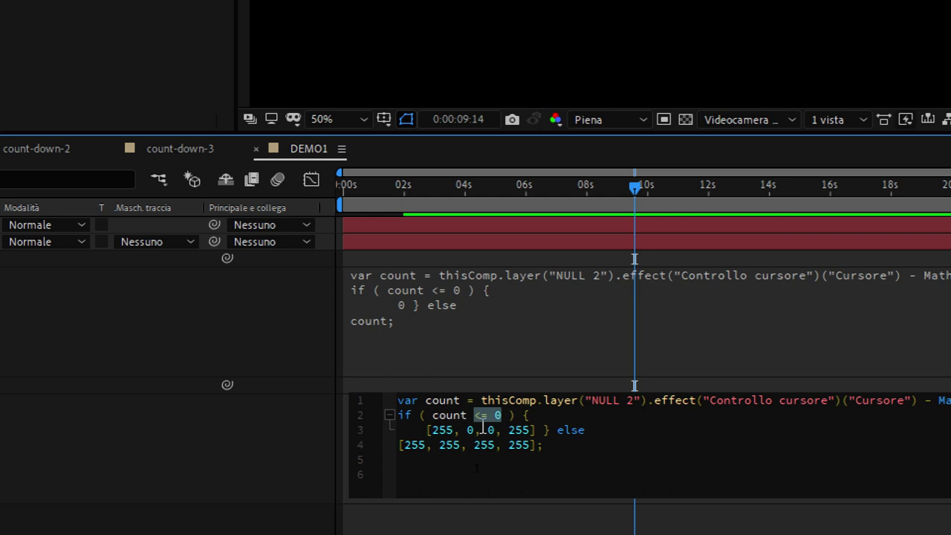
double_click(572, 430)
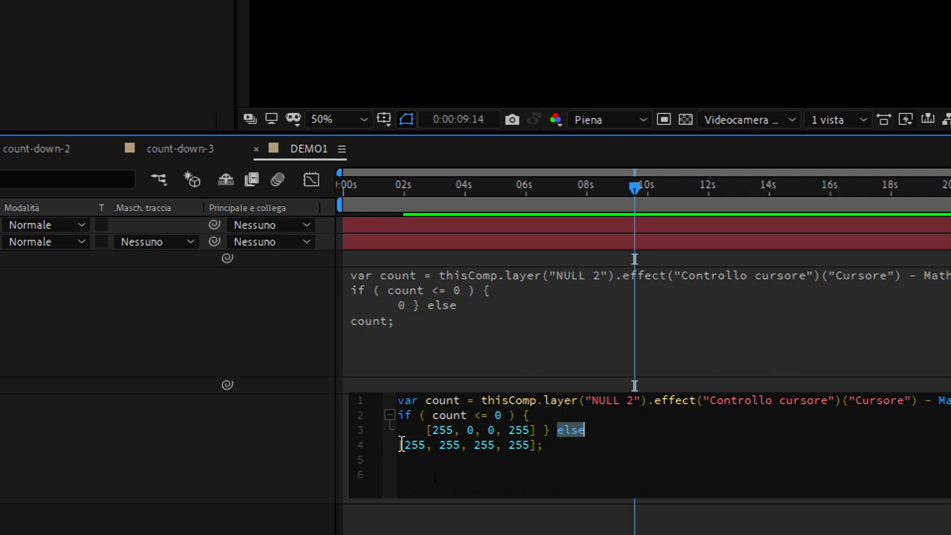
left_click(418, 444)
left_click(452, 445)
left_click(485, 445)
left_click(529, 445)
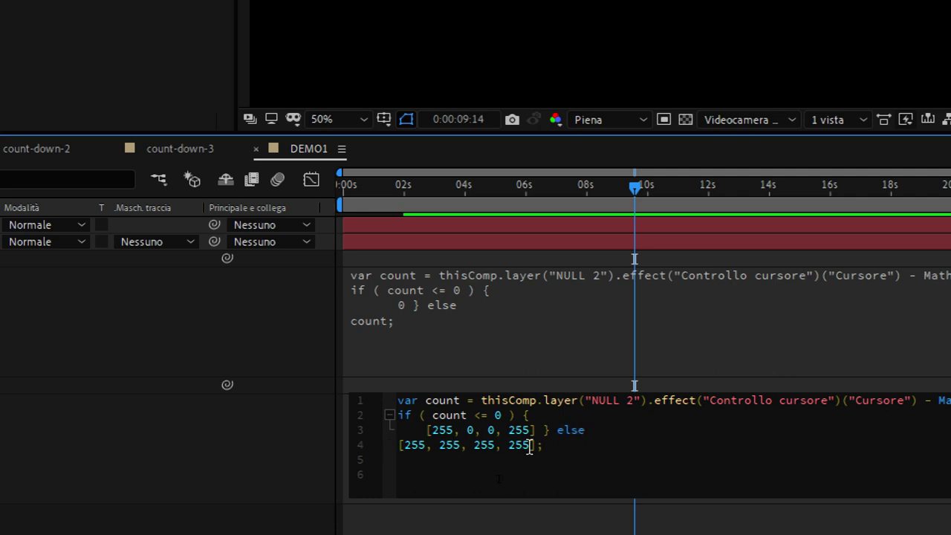
- Point out the line-ending semicolon, the if block's brace, and the white colour, count and if lines
left_click_drag(550, 446, 537, 450)
left_click(526, 418)
left_click(529, 414)
left_click(556, 445)
left_click_drag(556, 445, 381, 445)
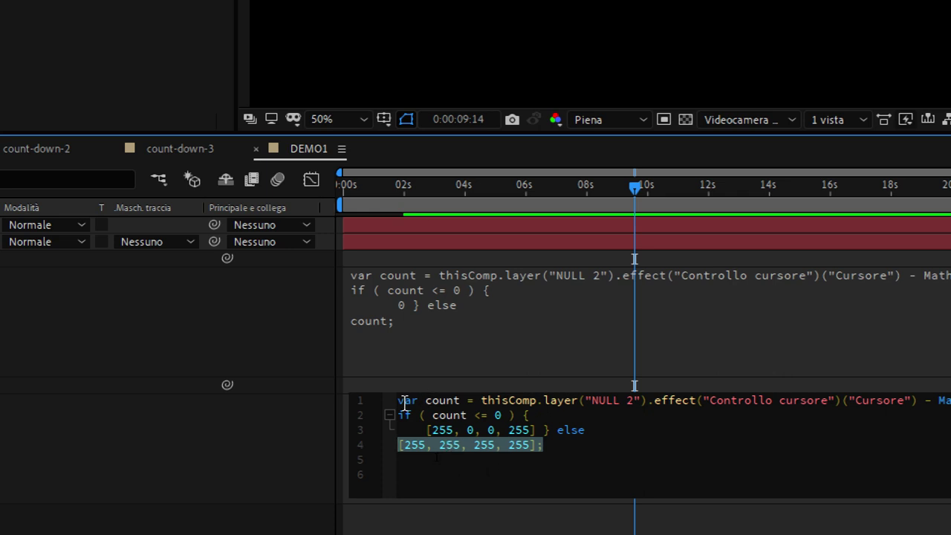
left_click_drag(399, 400, 936, 400)
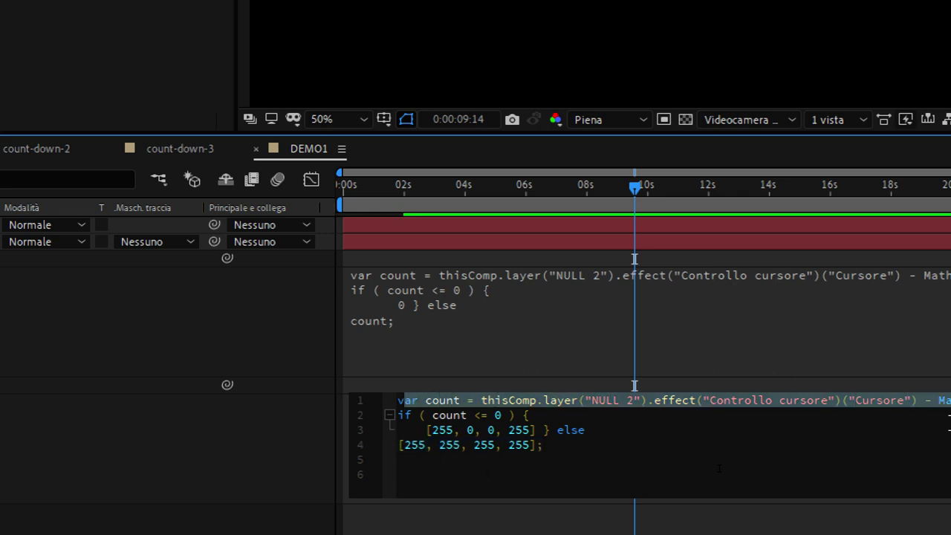
left_click(624, 412)
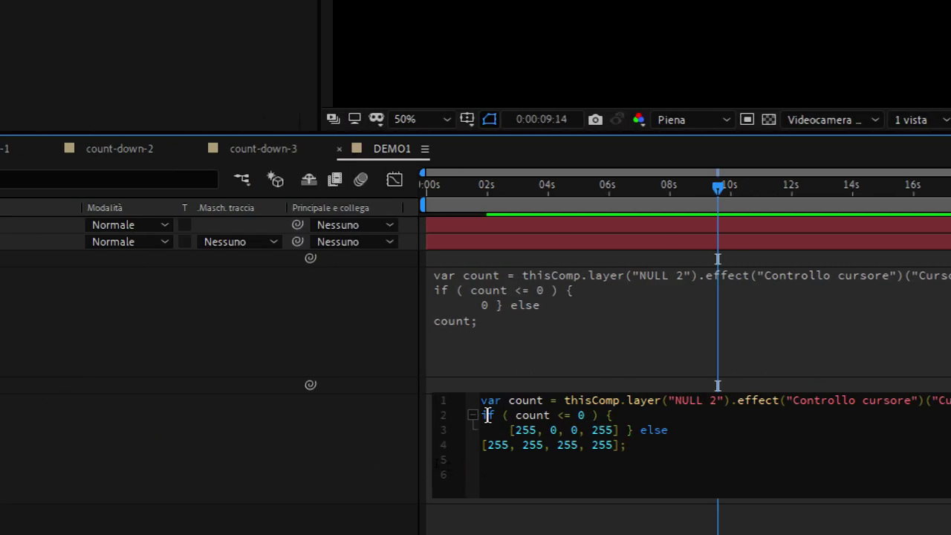
left_click_drag(488, 415, 604, 416)
left_click(611, 432)
- Type a semicolon and place the caret after the red [255, 0, 0, 255] array
left_click(623, 445)
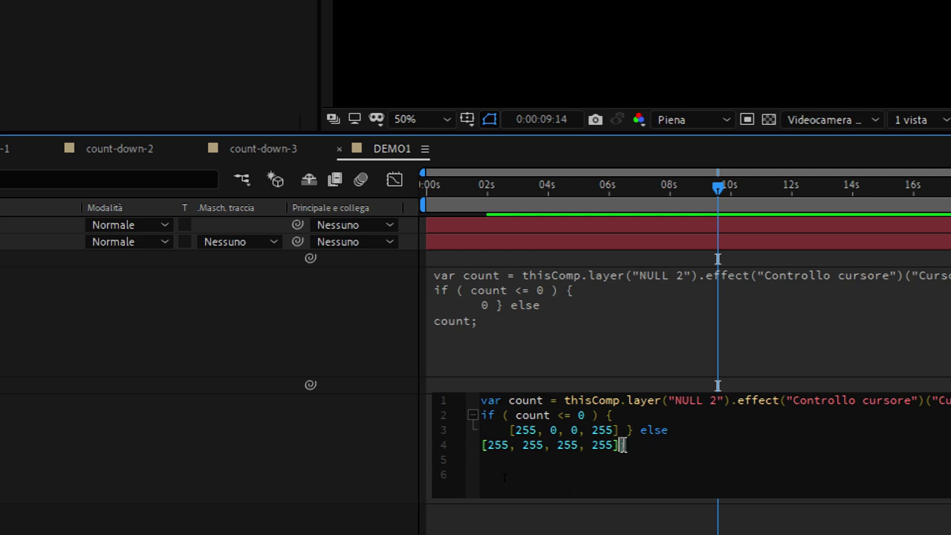
type(";")
left_click(625, 429)
- Add the semicolon after the red array, commit the expression, and scrub the DEMO1 countdown
type(";")
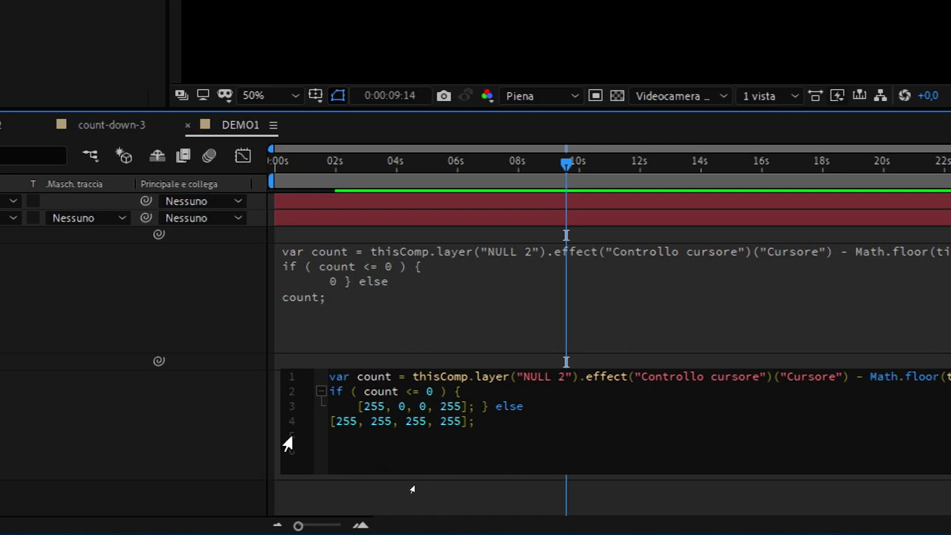
left_click(413, 489)
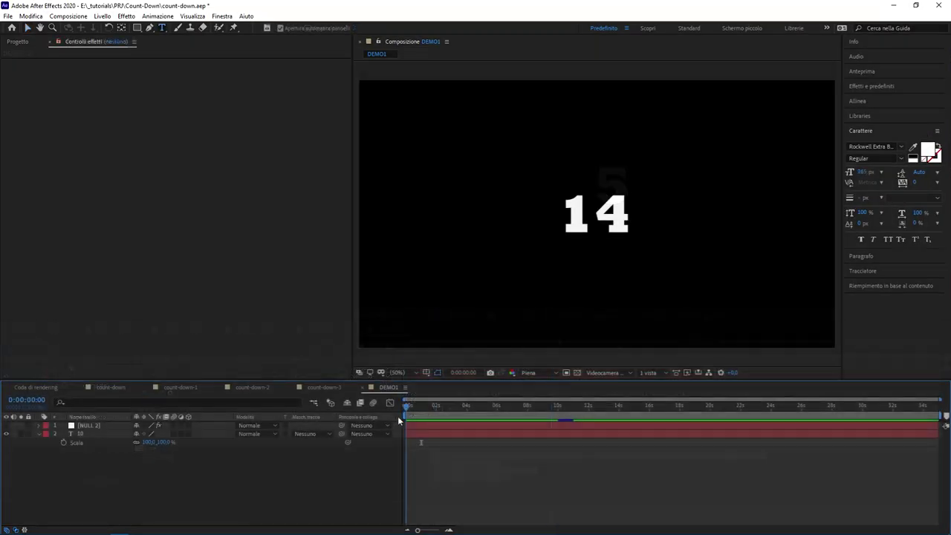
left_click_drag(407, 407, 311, 416)
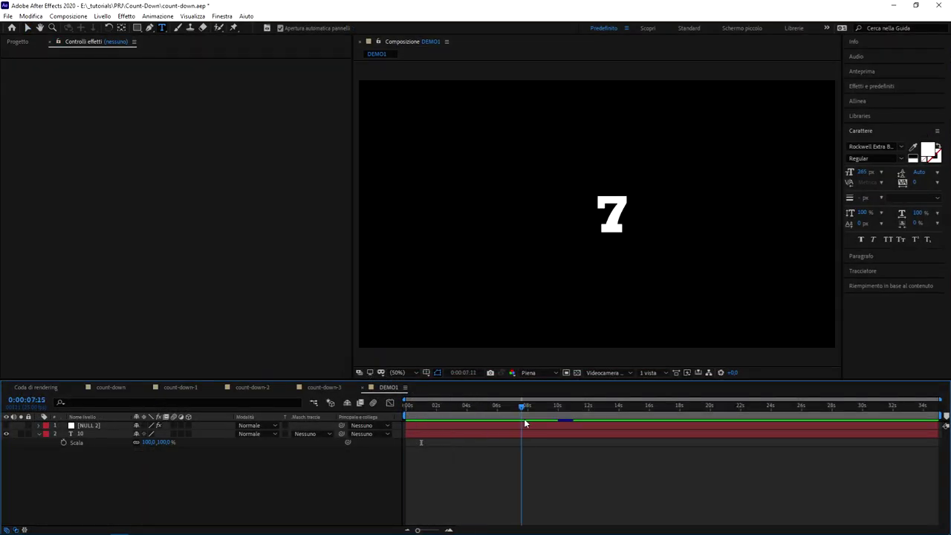
- View the count-down-1 and count-down-3 compositions for comparison
left_click(181, 387)
mouse_move(408, 408)
left_mouse_down()
mouse_move(503, 412)
mouse_move(406, 413)
left_mouse_up()
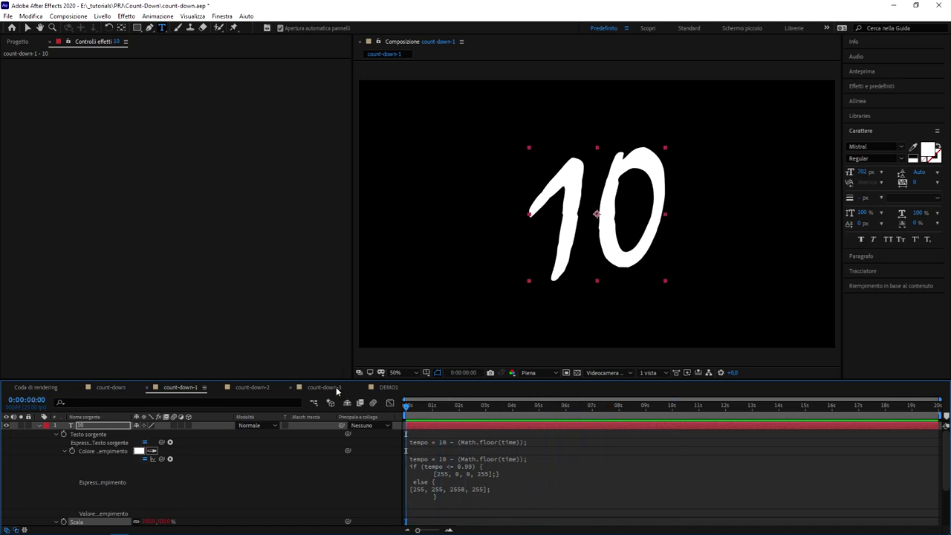
left_click(324, 387)
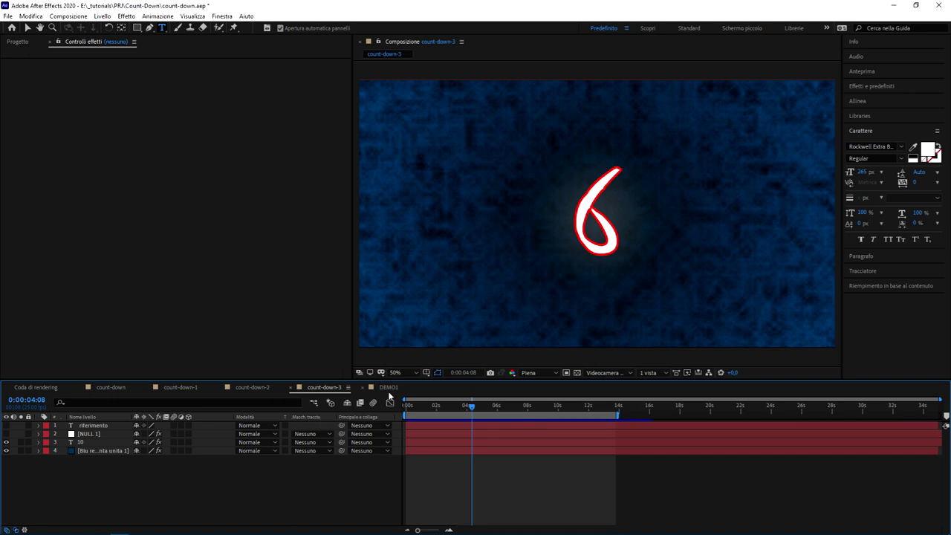
- Reveal Scale on DEMO1's 10 text layer, then view count-down-1's number_decimal Scale expression
left_click(388, 387)
mouse_move(407, 406)
left_mouse_down()
mouse_move(446, 406)
mouse_move(406, 406)
left_mouse_up()
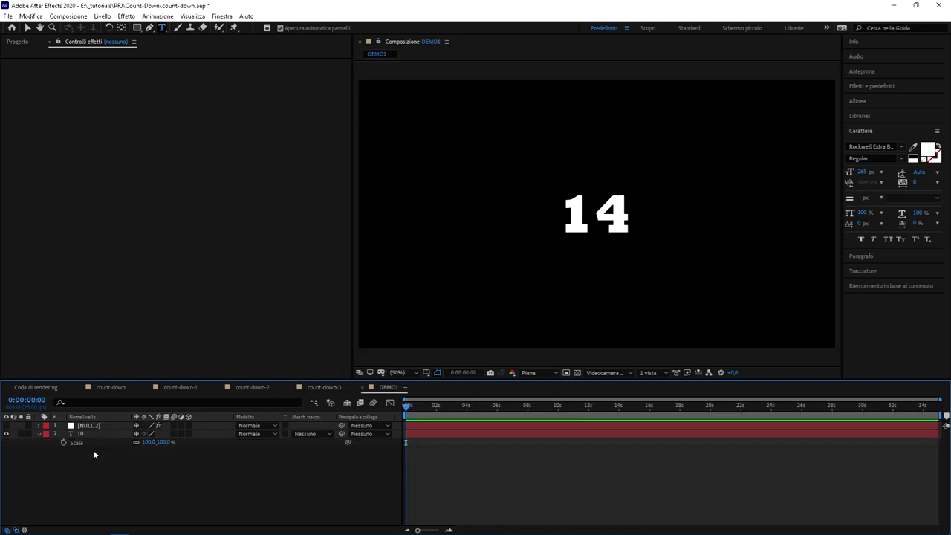
left_click(77, 435)
key("s")
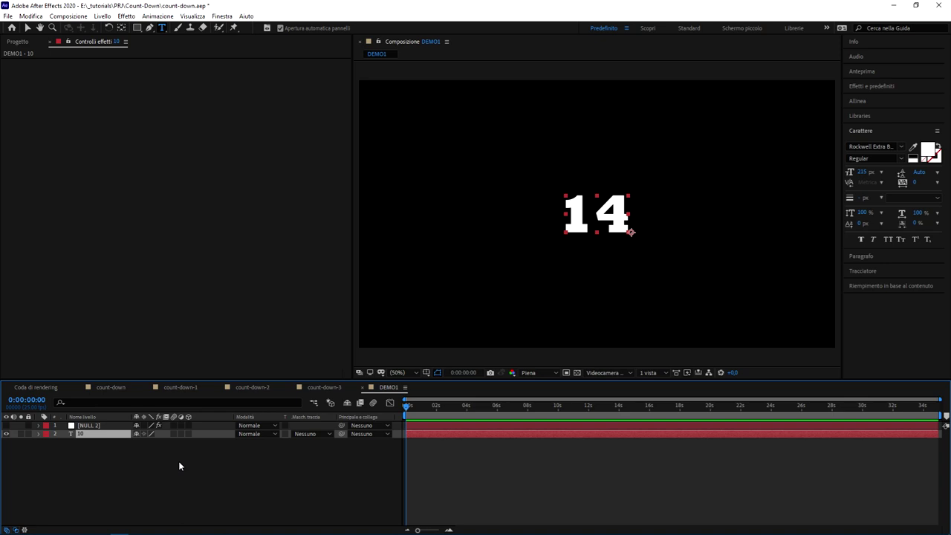
left_click(173, 462)
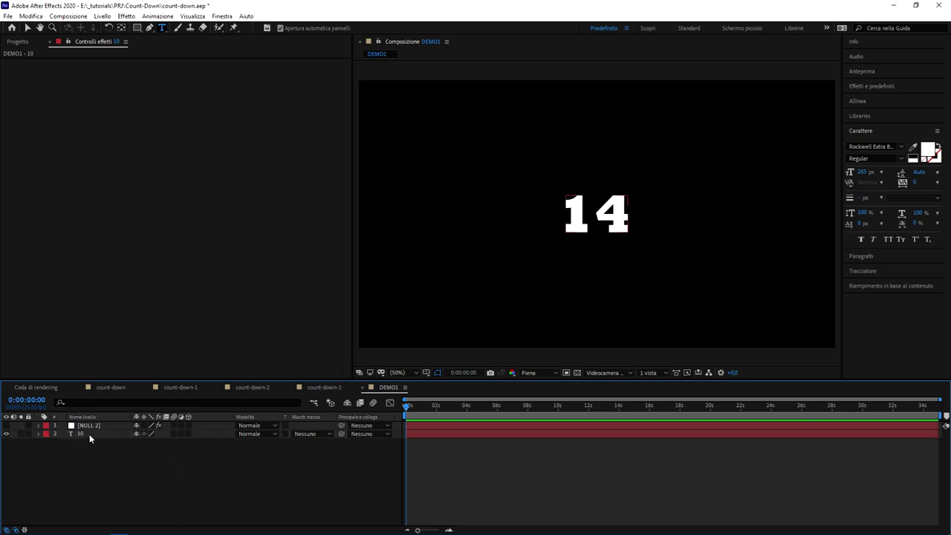
left_click(89, 434)
key("s")
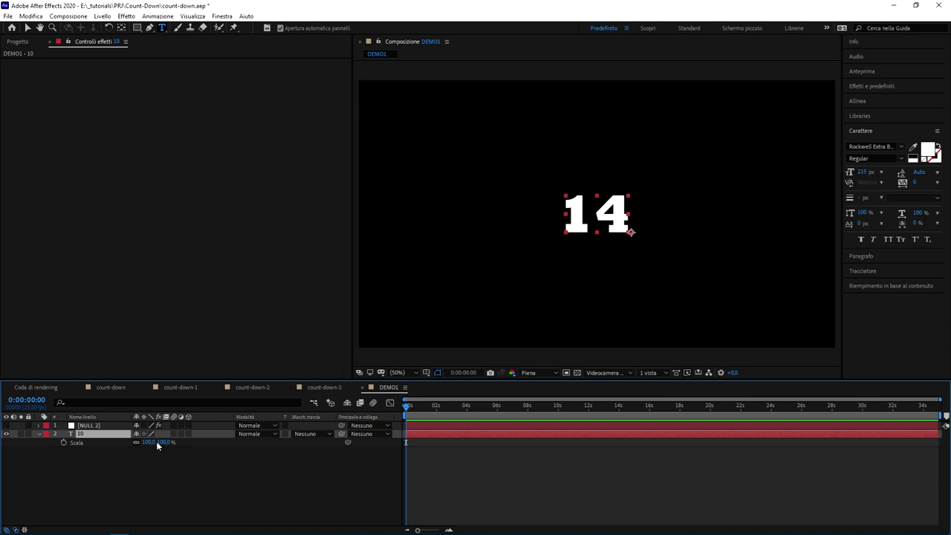
left_click(194, 389)
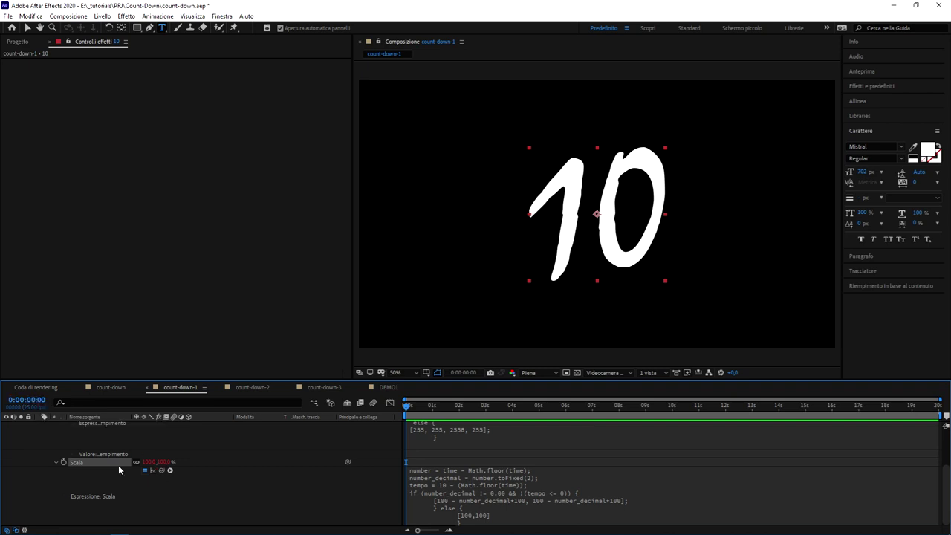
- Play count-down-1's scaling countdown to the 9, select its Scala expression code, and return to DEMO1
key("space")
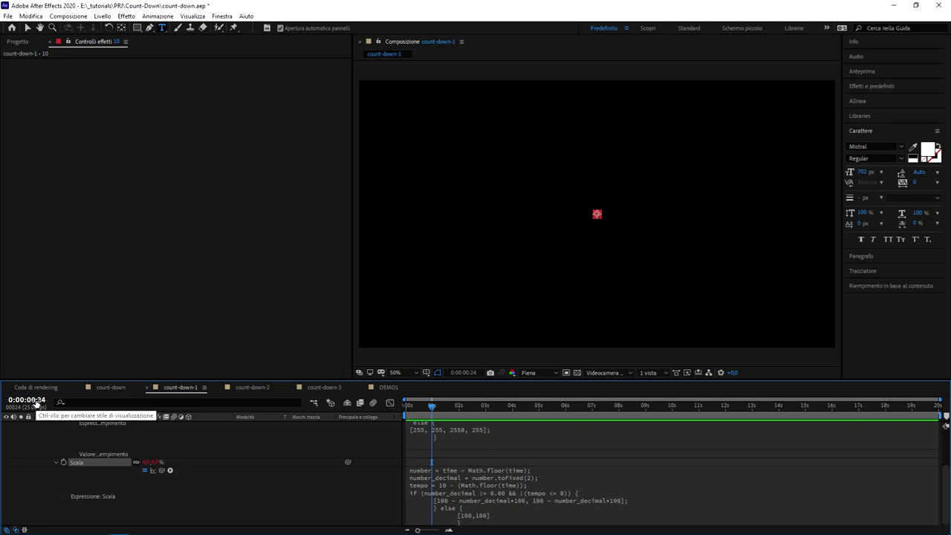
key("Page_Down")
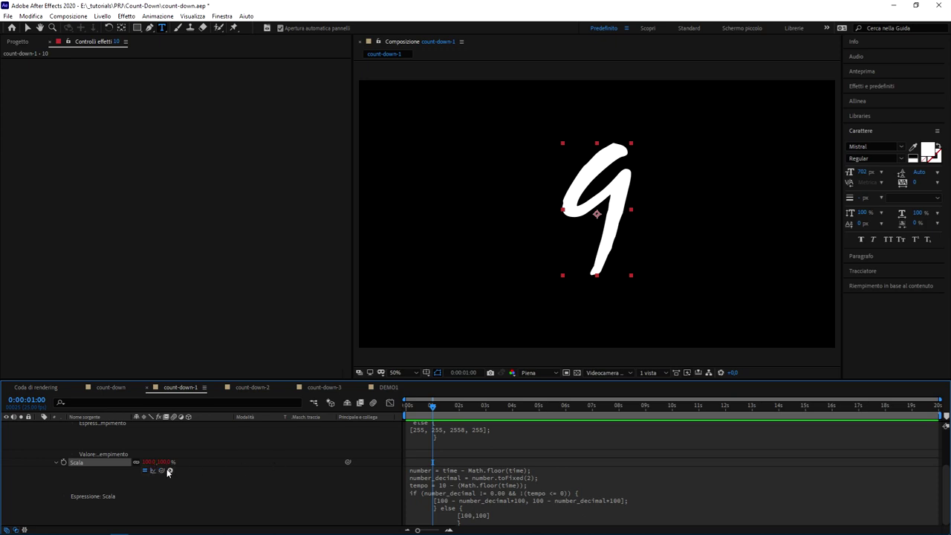
left_click(495, 475)
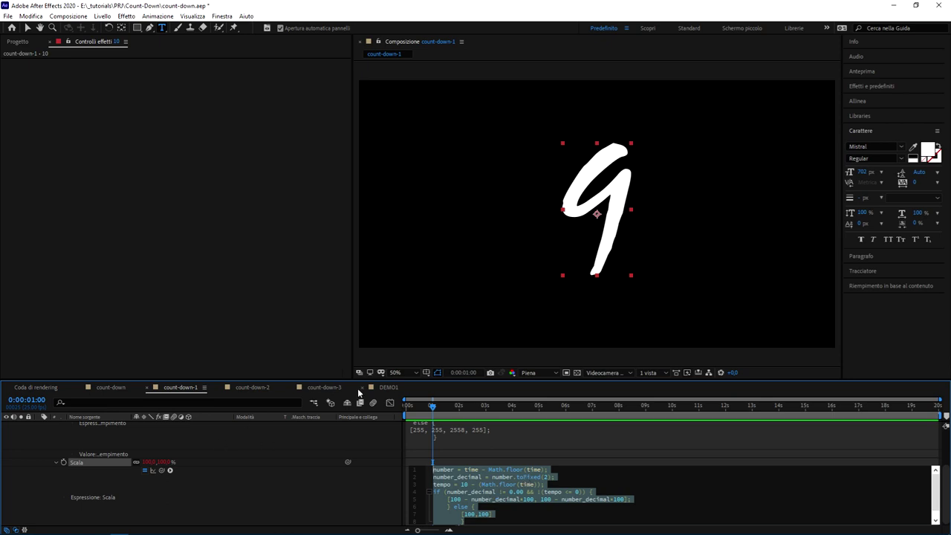
left_click(385, 389)
- Add an empty text layer named TESTO SPIA to DEMO1 and expand its properties
right_click(110, 476)
mouse_move(162, 367)
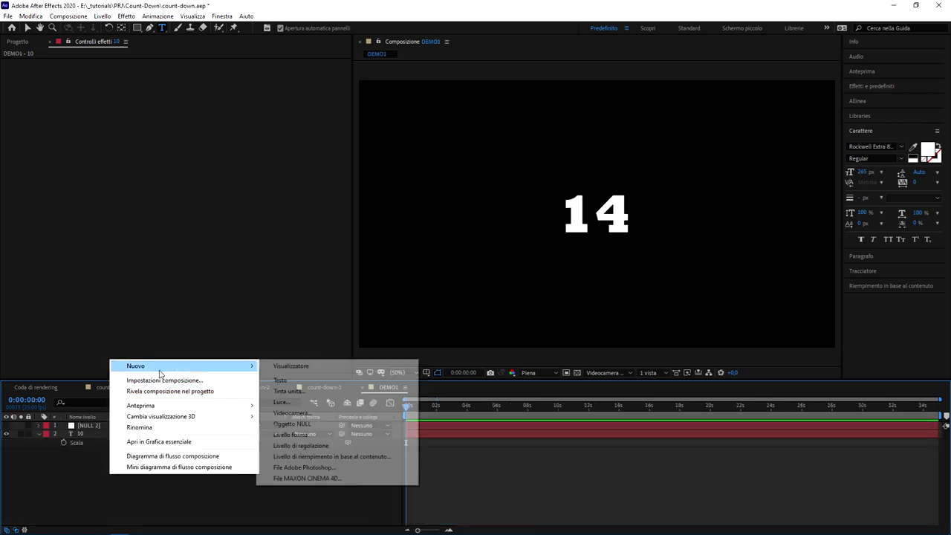
left_click(317, 380)
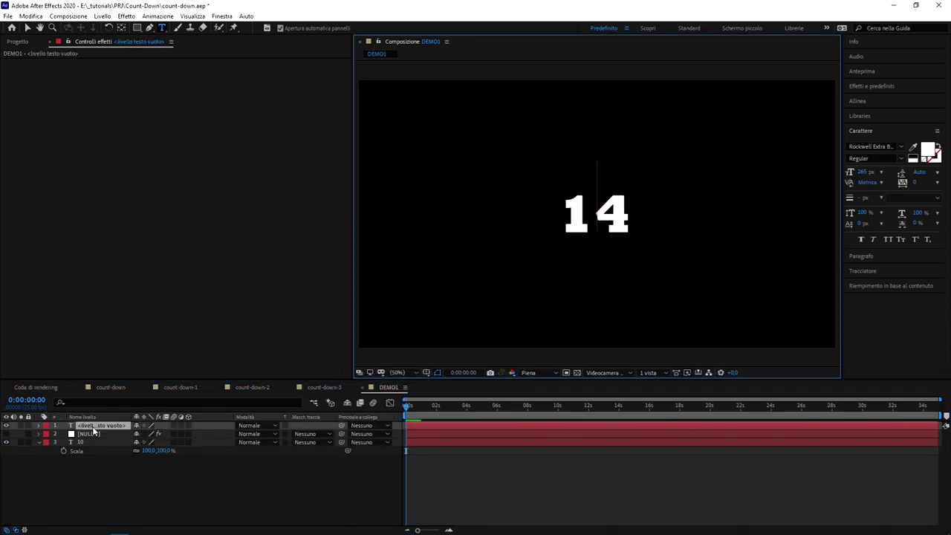
type("TESTO")
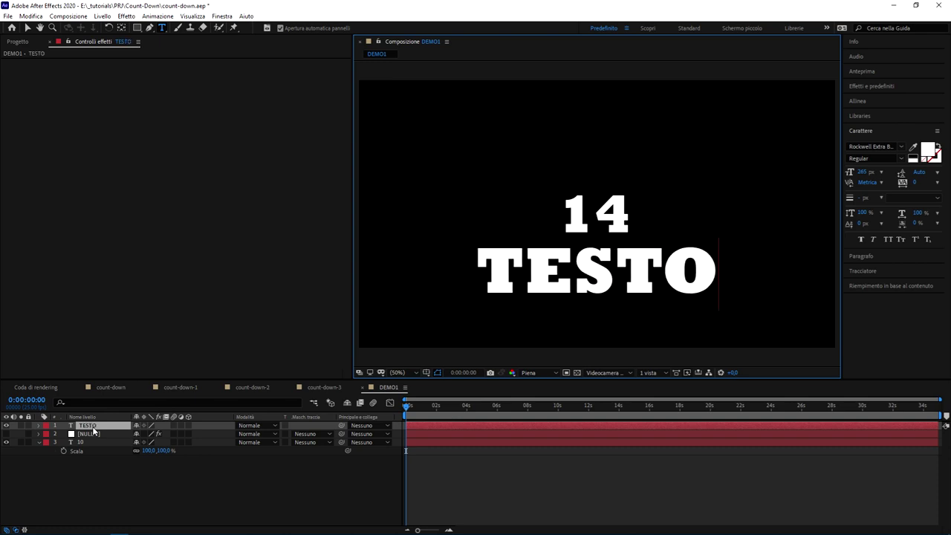
key("ctrl+a")
key("BackSpace")
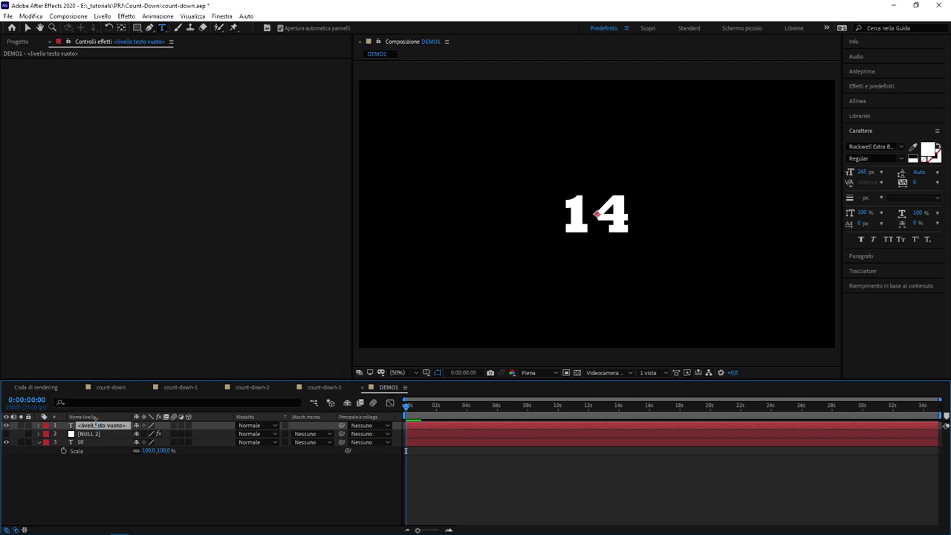
key("Return")
type("IA")
key("Return")
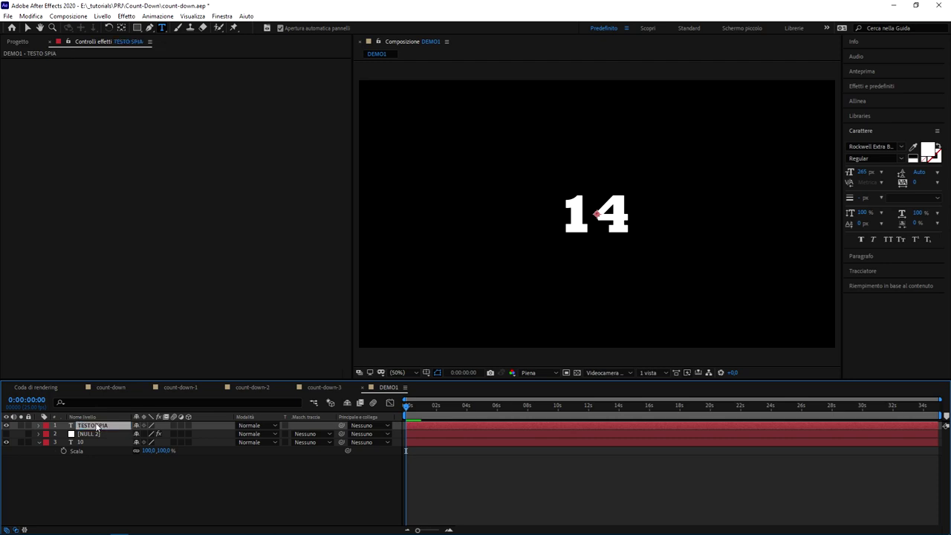
left_click(40, 427)
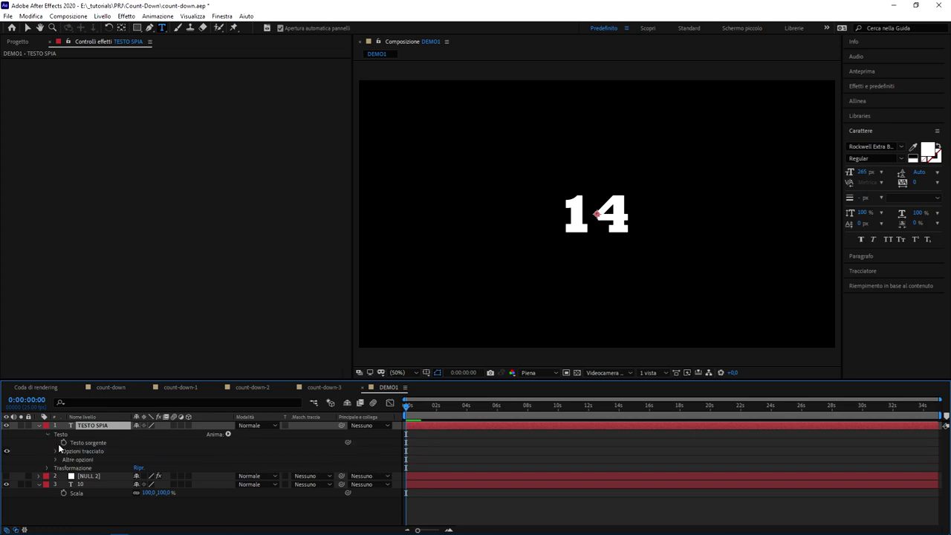
- Give TESTO SPIA's Source Text an expression by pasting in the copied scale code
left_click(63, 442, "alt")
double_click(493, 449)
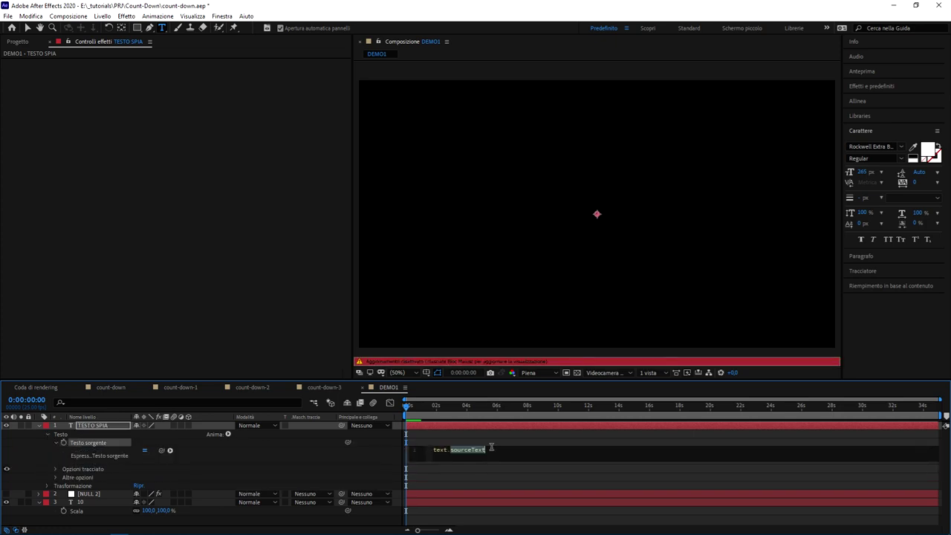
key("ctrl+a")
key("ctrl+v")
left_click(501, 476)
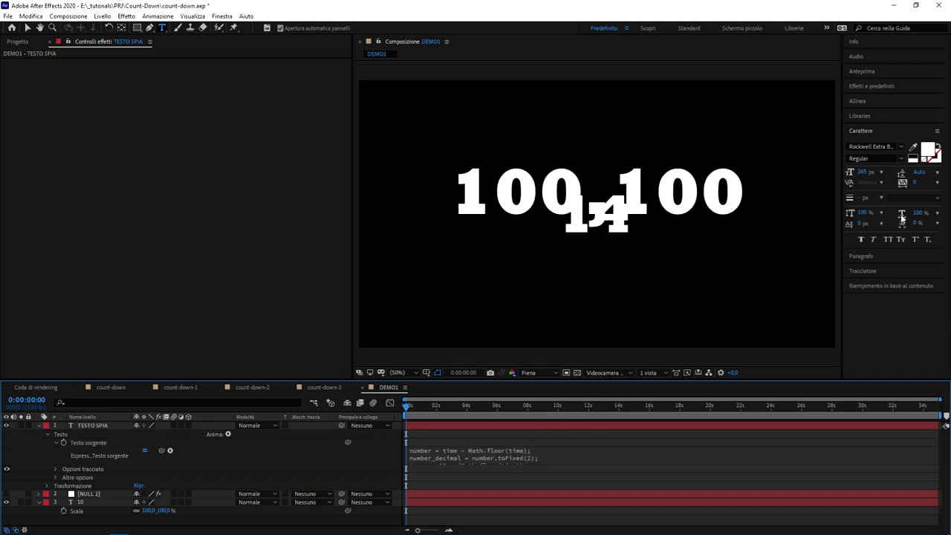
- Lower TESTO SPIA to Y position 1012 so its 100,100 readout sits beneath the 14
left_click(80, 466)
left_click(177, 447)
key("p")
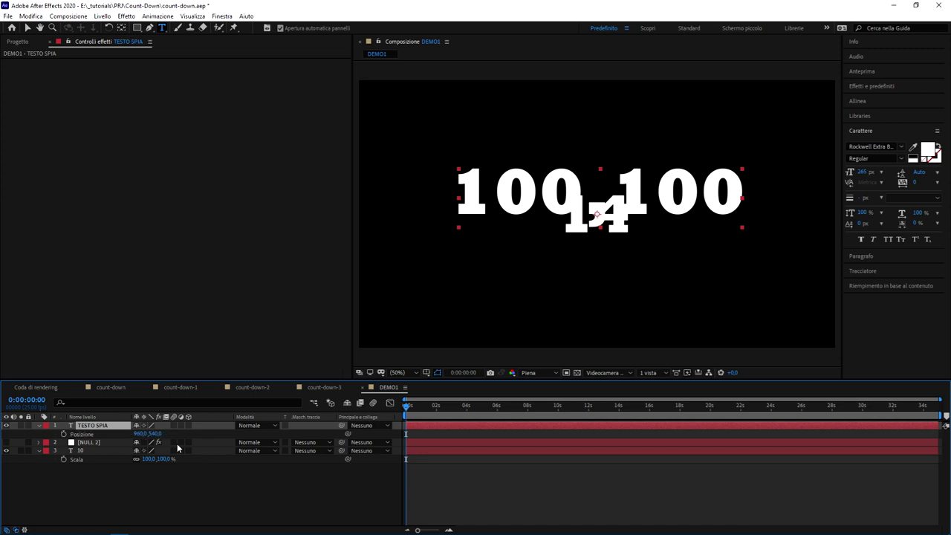
left_click_drag(154, 433, 376, 442)
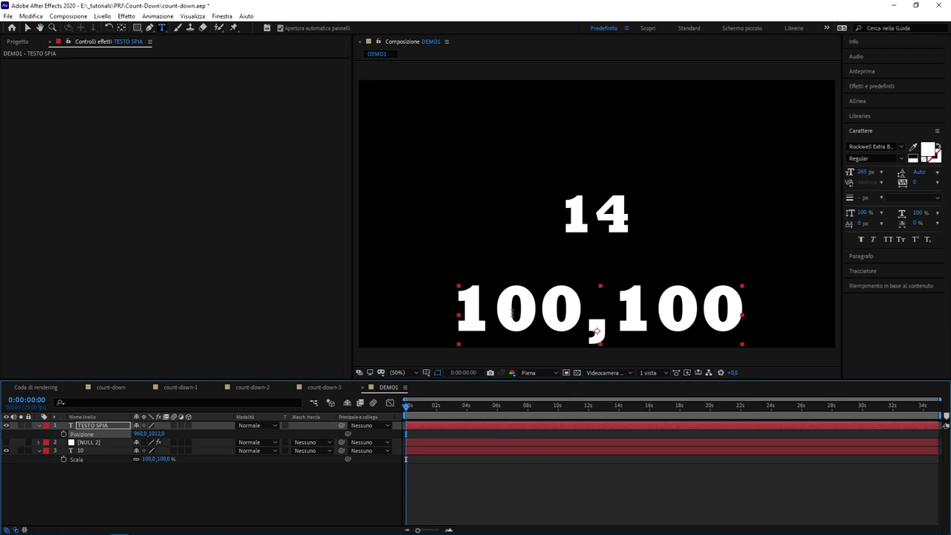
- Step DEMO1 frame by frame to 0:00:01:00, comparing frame 24 with the one-second mark
left_click(84, 460)
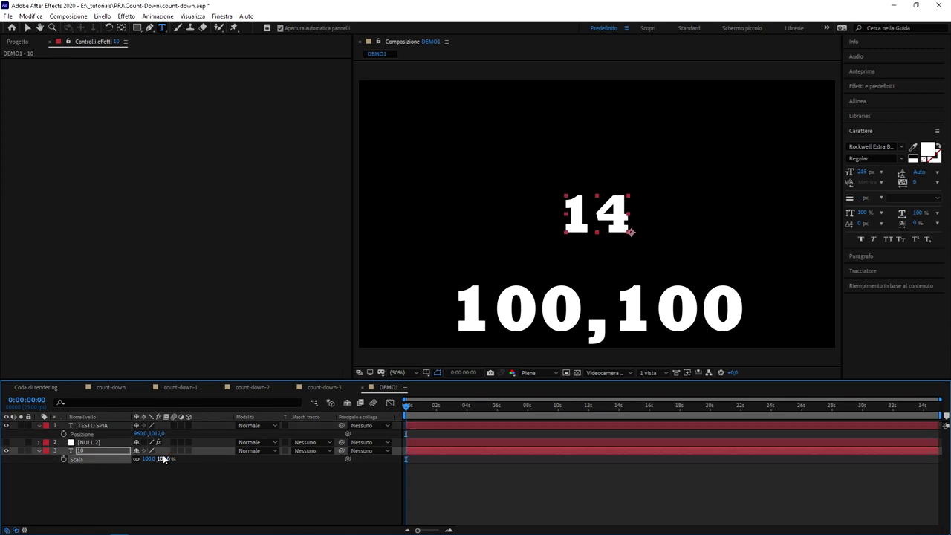
left_click(325, 494)
key("Page_Down")
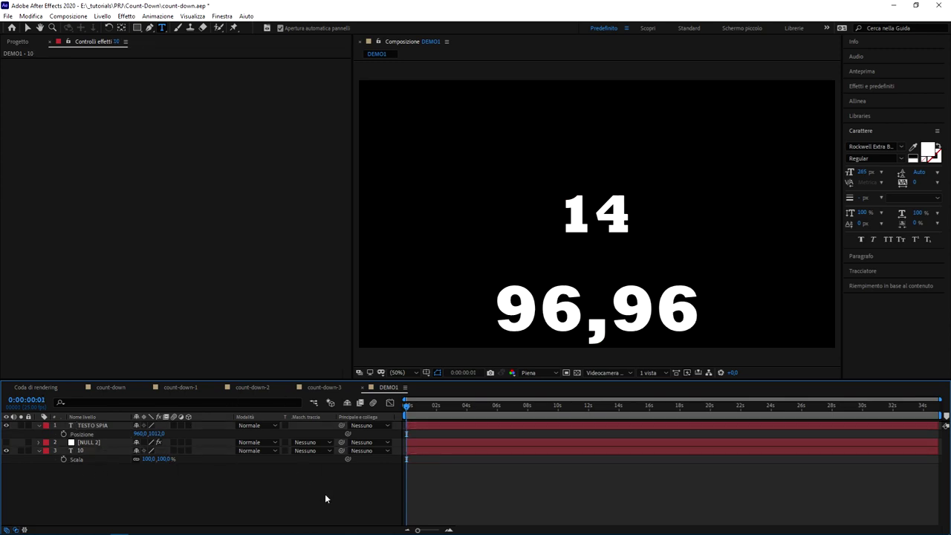
key("Page_Down")
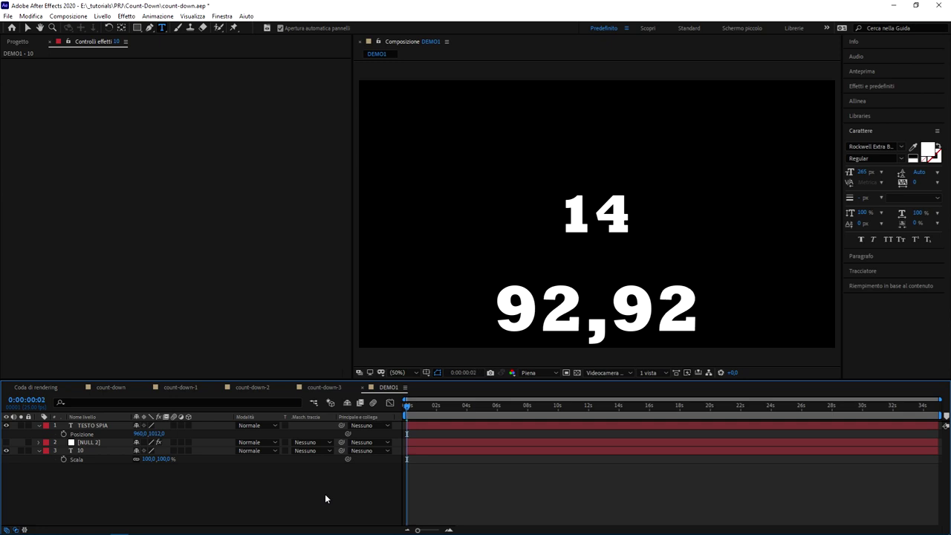
key("Page_Down")
key("Page_Down")
key("Page_Down")
key("Page_Down")
key("Page_Down")
key("Page_Down")
key("Page_Down")
key("Page_Down")
key("Page_Down")
key("Page_Down")
key("Page_Down")
key("Page_Down")
key("Page_Down")
key("Page_Down")
key("Page_Down")
key("Page_Down")
key("Page_Down")
key("Page_Down")
key("Page_Down")
key("Page_Down")
key("Page_Down")
key("Page_Up")
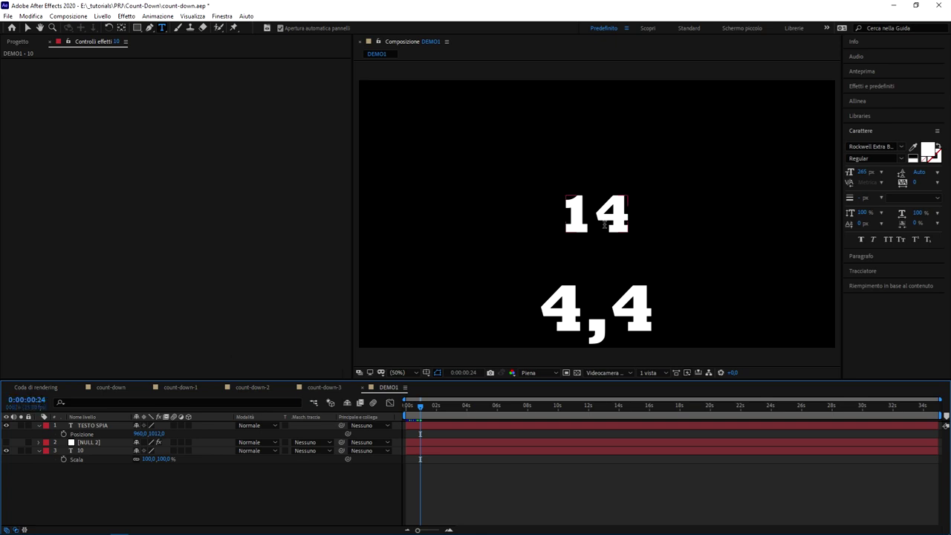
key("Page_Down")
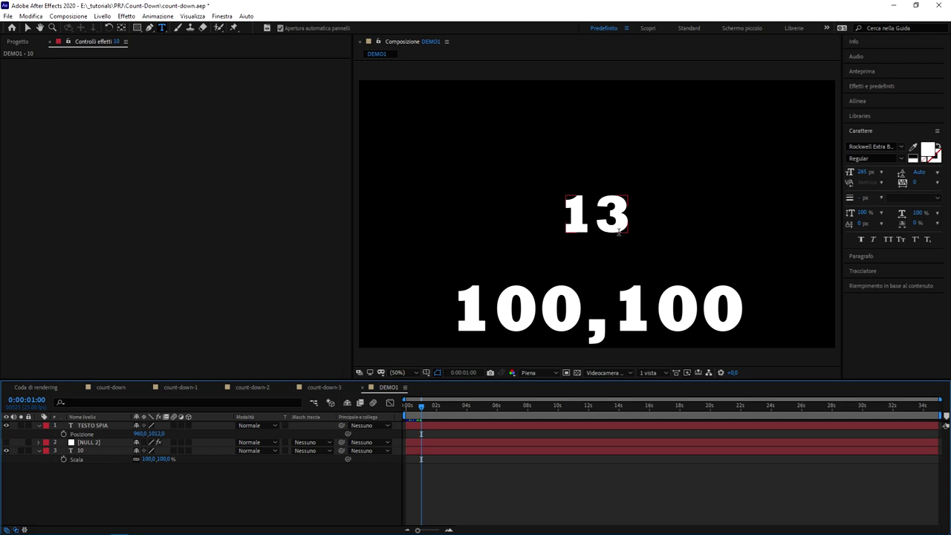
key("Page_Up")
key("Page_Down")
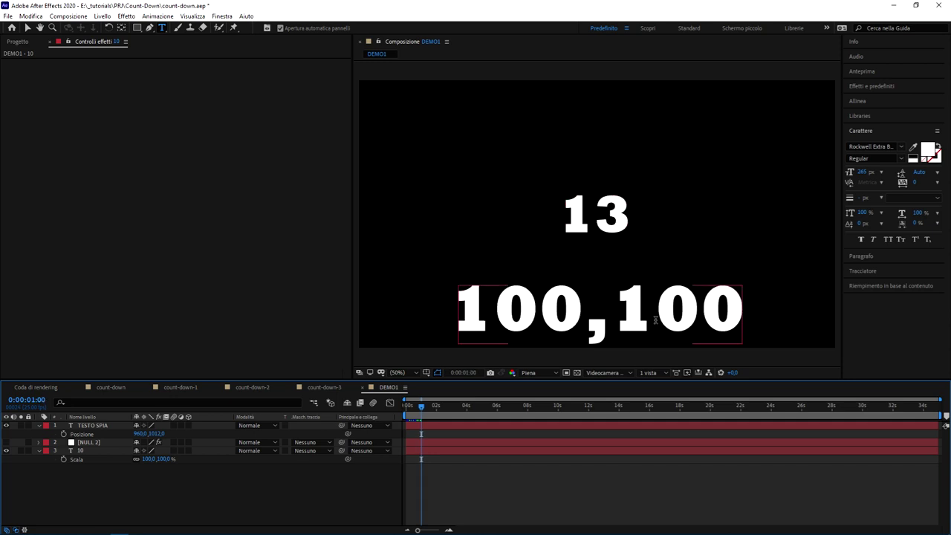
- Reveal and open TESTO SPIA's Source Text expression code
left_click(472, 428)
key("e")
key("e")
left_click(518, 475)
- Drag the viewer/timeline divider up to make TESTO SPIA's expression code readable
left_click(524, 487)
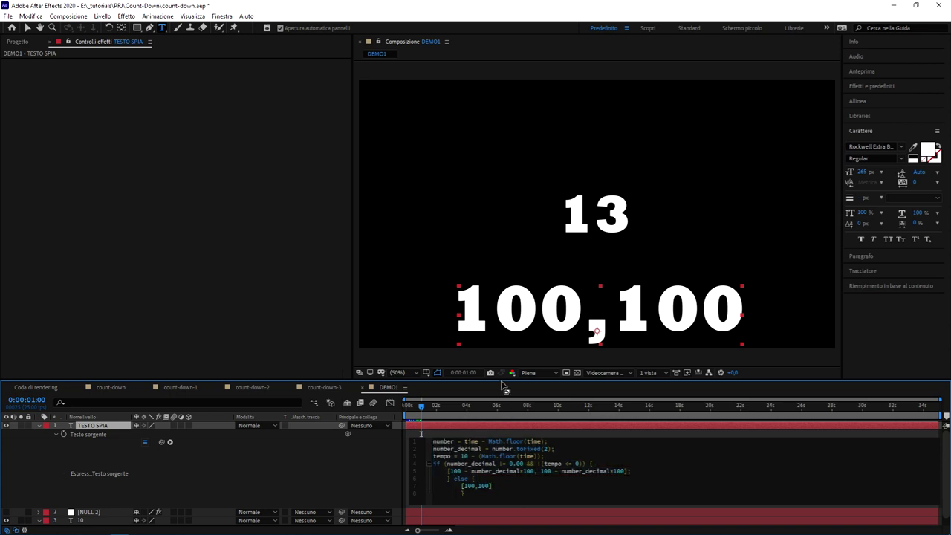
left_click_drag(502, 380, 496, 248)
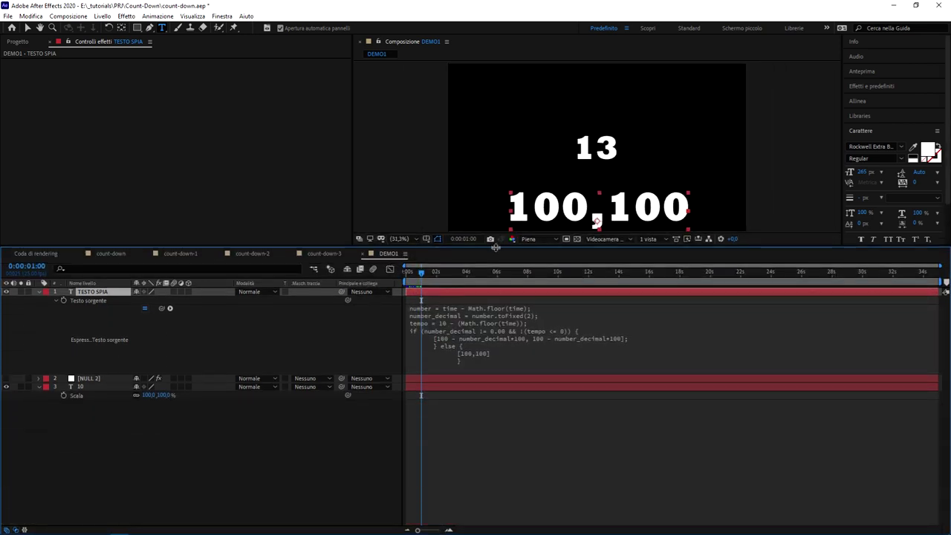
left_click(506, 367)
left_click(508, 368)
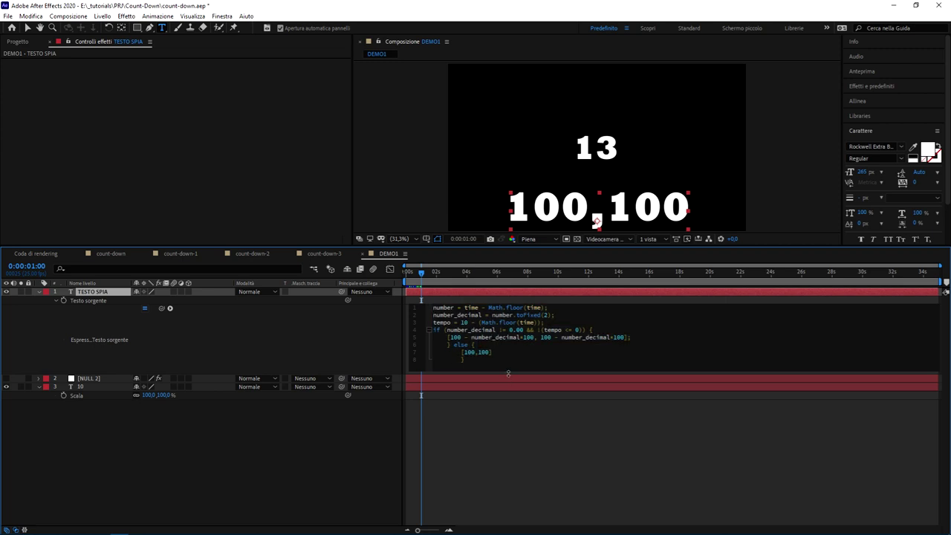
left_click_drag(508, 373, 513, 467)
- Check the expression's number line, then select NULL 2 to show its slider controls
left_click(521, 435)
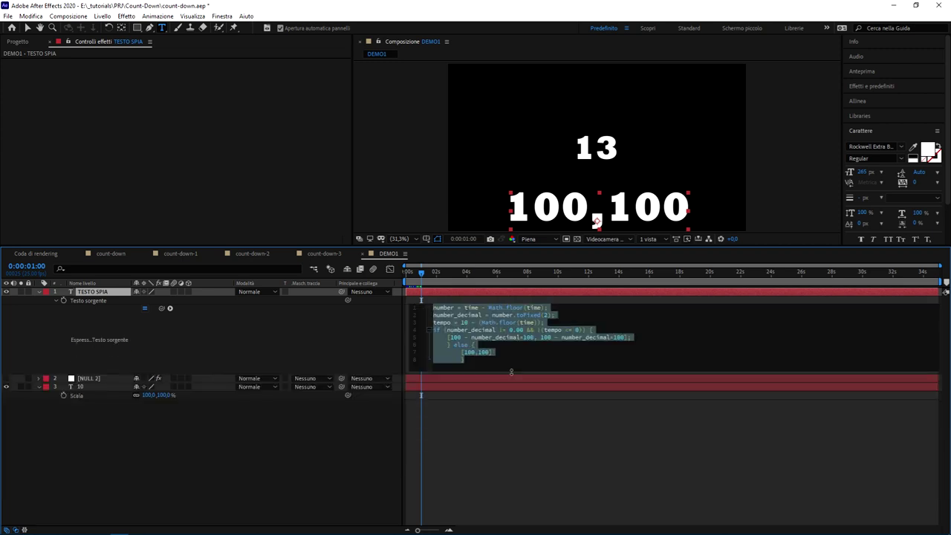
left_click(530, 372)
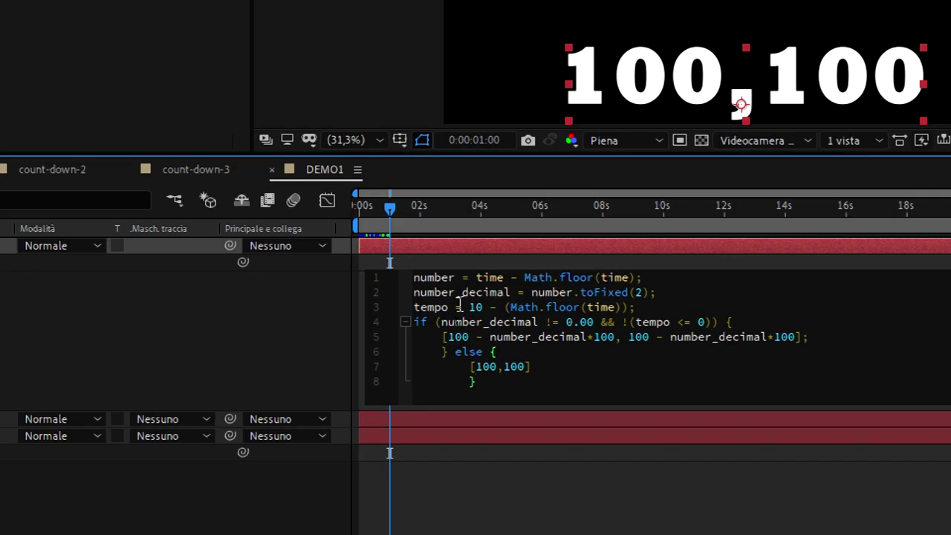
left_click(434, 278)
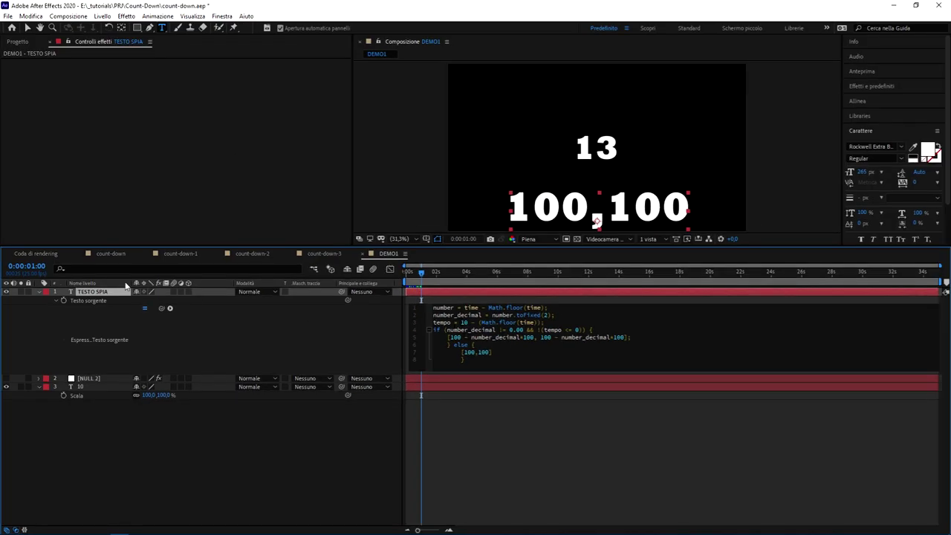
left_click(98, 381)
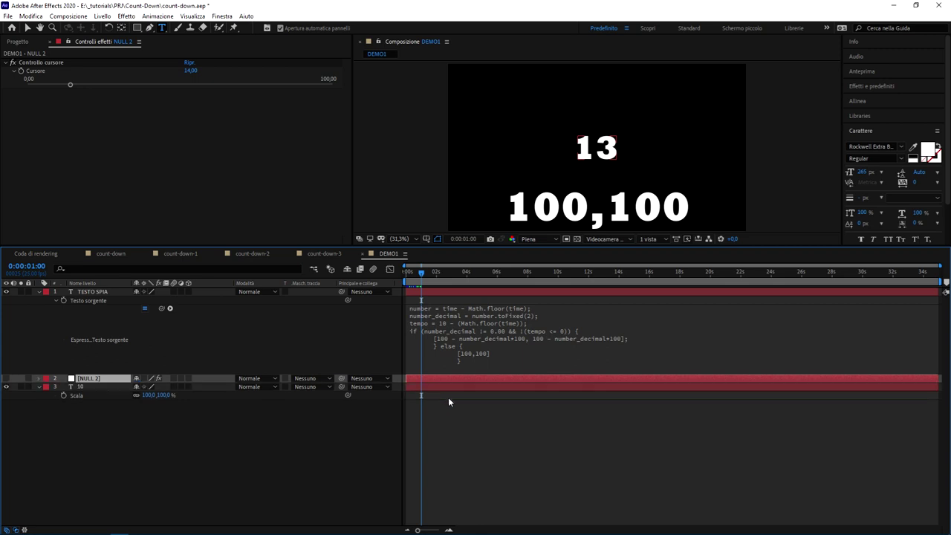
- Replace '10 - (Math.floor(time))' on line 3 with the NULL 2 slider formula from the countdown layer
left_click(121, 387)
key("e")
key("e")
left_click(459, 418)
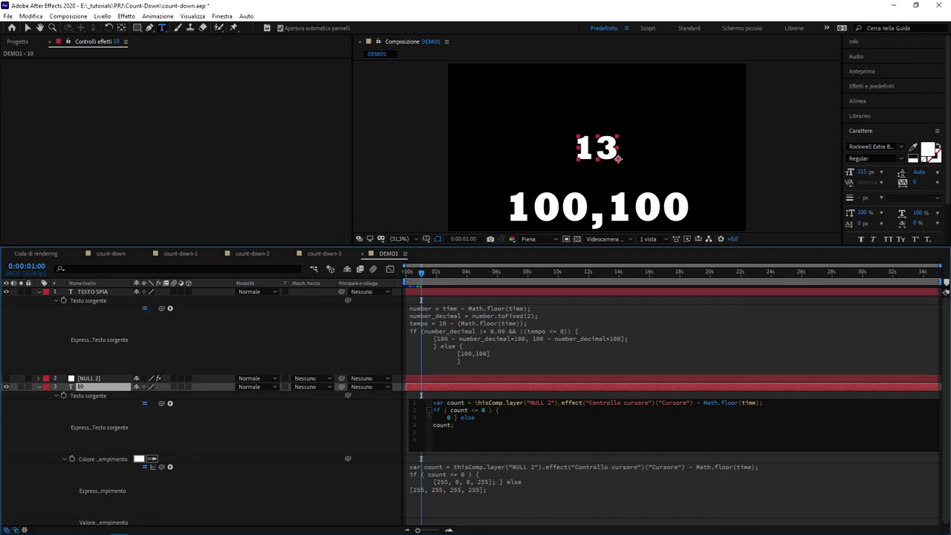
left_click_drag(474, 403, 789, 405)
key("ctrl+c")
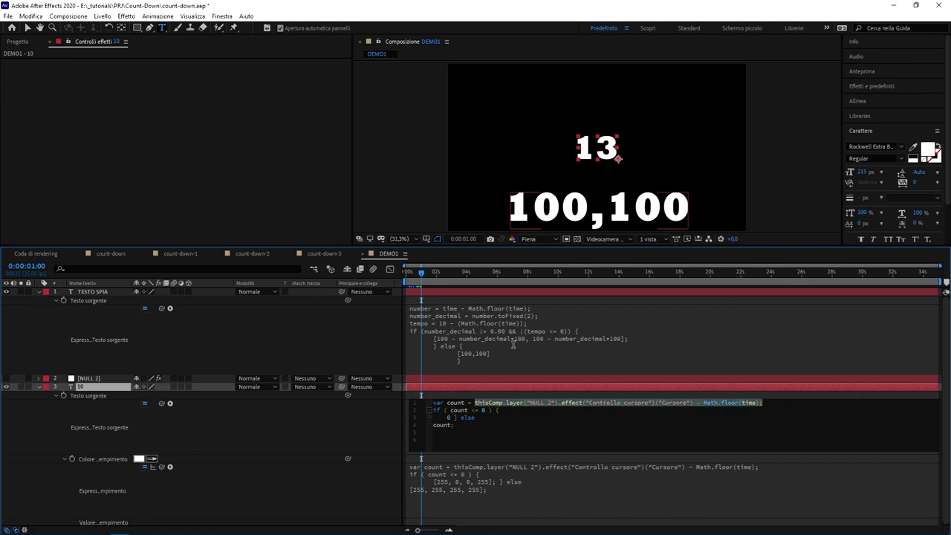
left_click(501, 342)
left_click(482, 337)
left_click(481, 352)
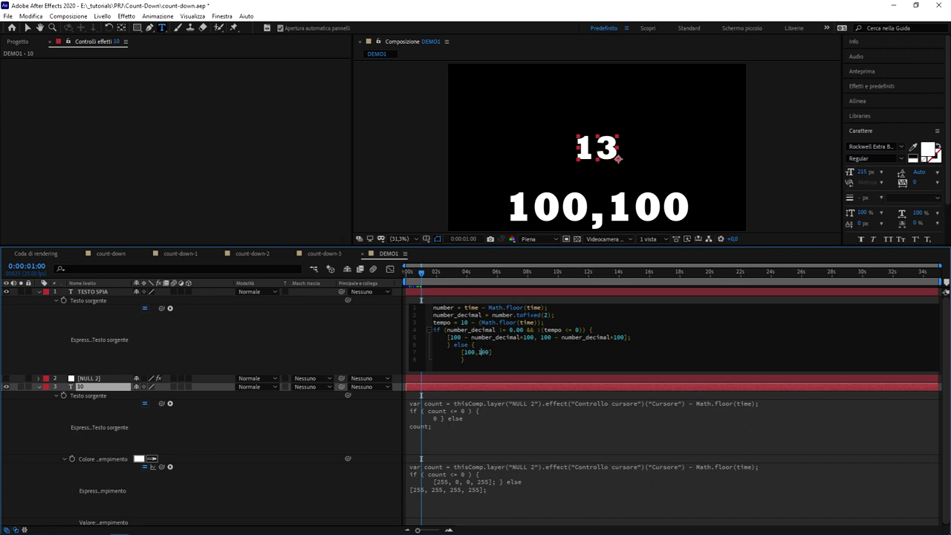
left_click_drag(461, 323, 544, 323)
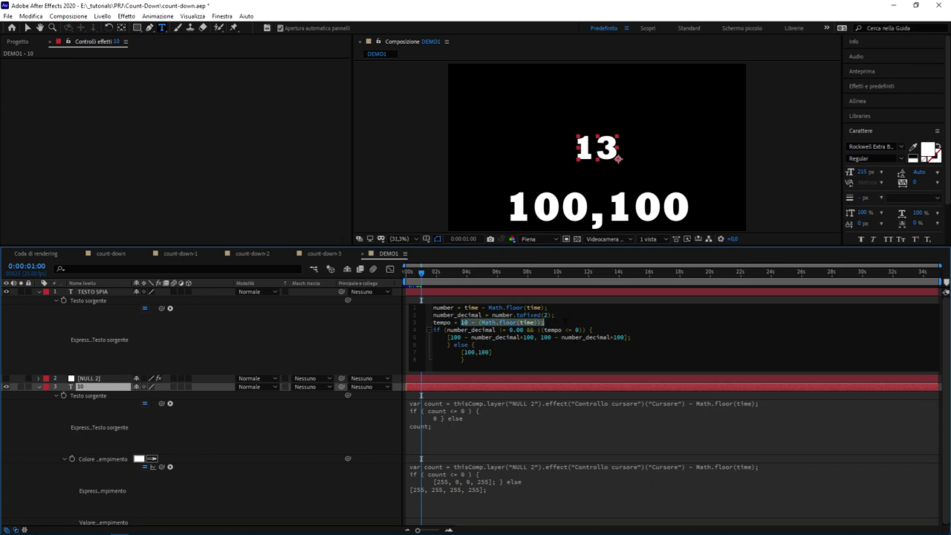
key("ctrl+v")
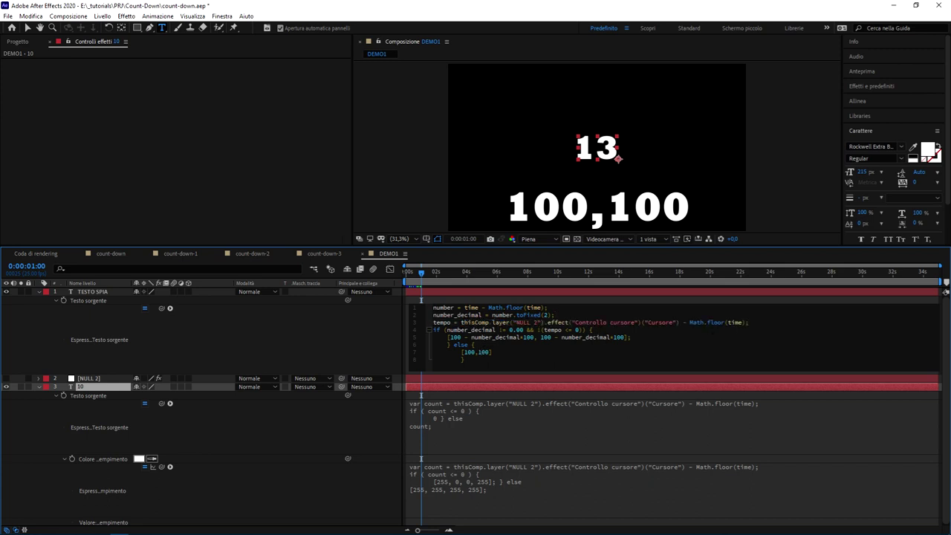
- Comment out the if/else block with /* */ and add blank lines above it
left_click(518, 354)
key("Return")
key("Return")
key("Up")
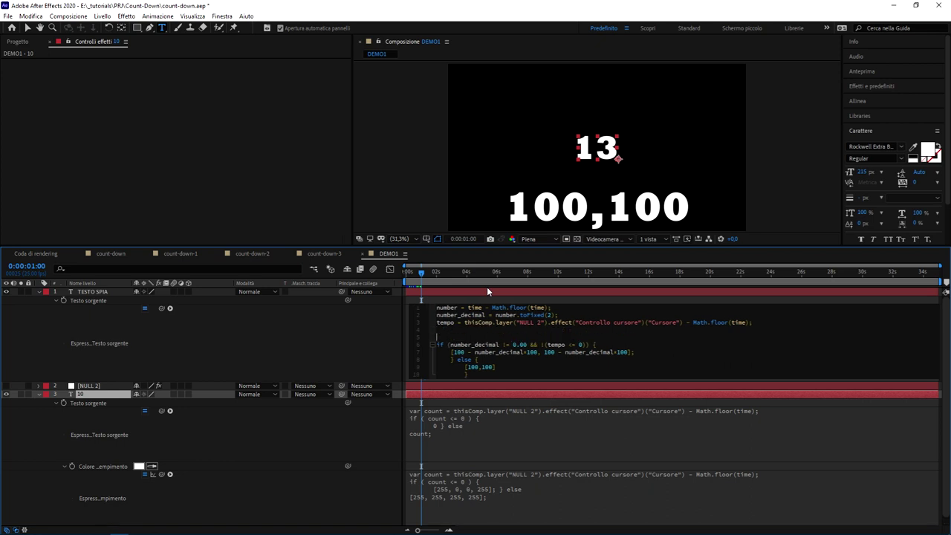
type("/*")
key("ctrl+End")
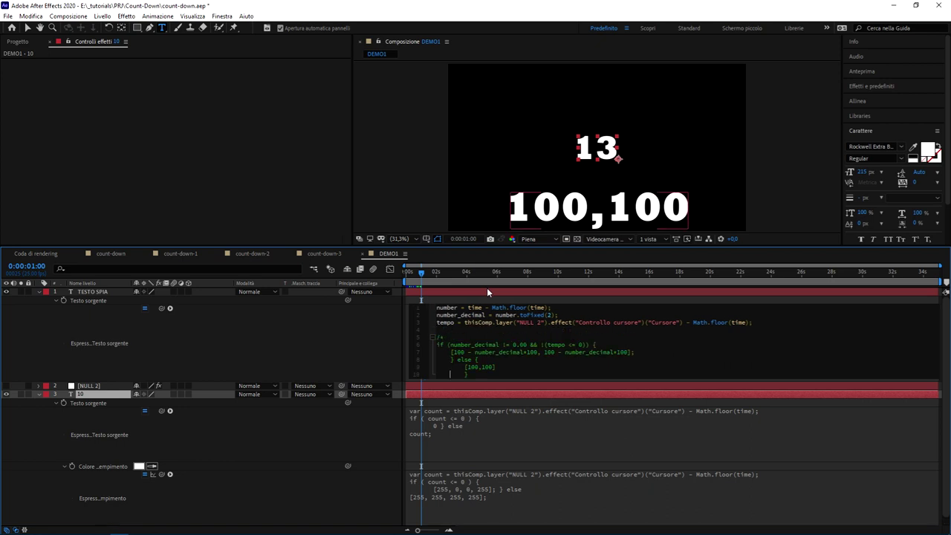
type("*/")
key("Up")
key("Up")
key("Up")
key("Return")
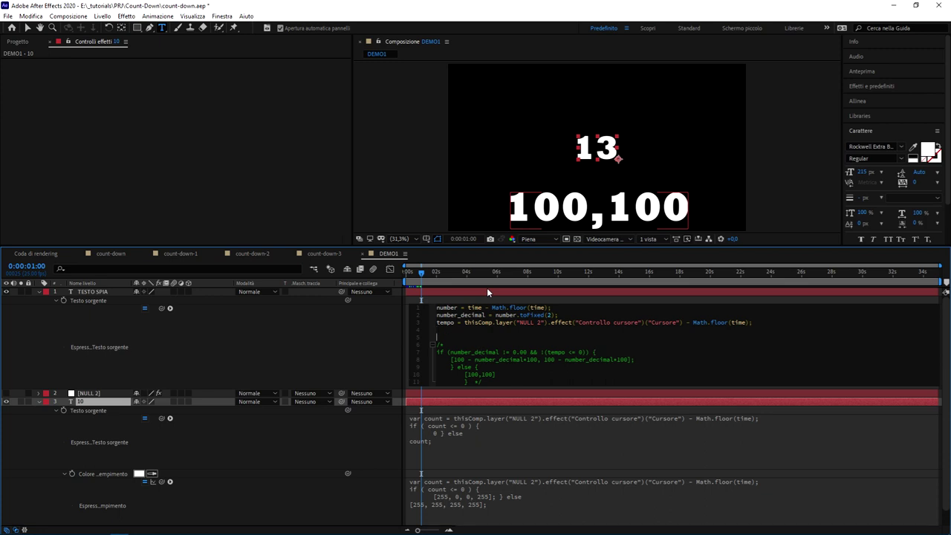
key("Return")
key("Up")
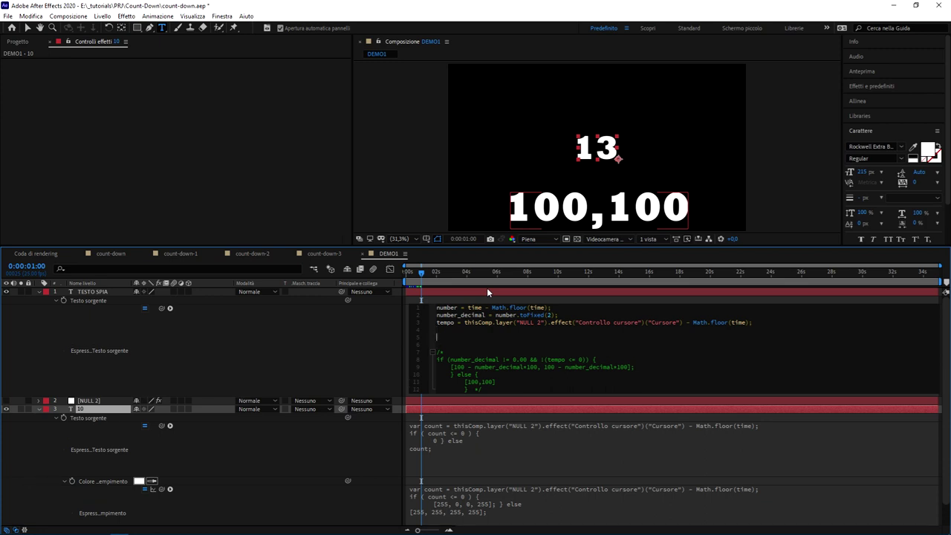
- Add a 'number;' output line above the commented block and apply it
type("number;")
left_click(359, 360)
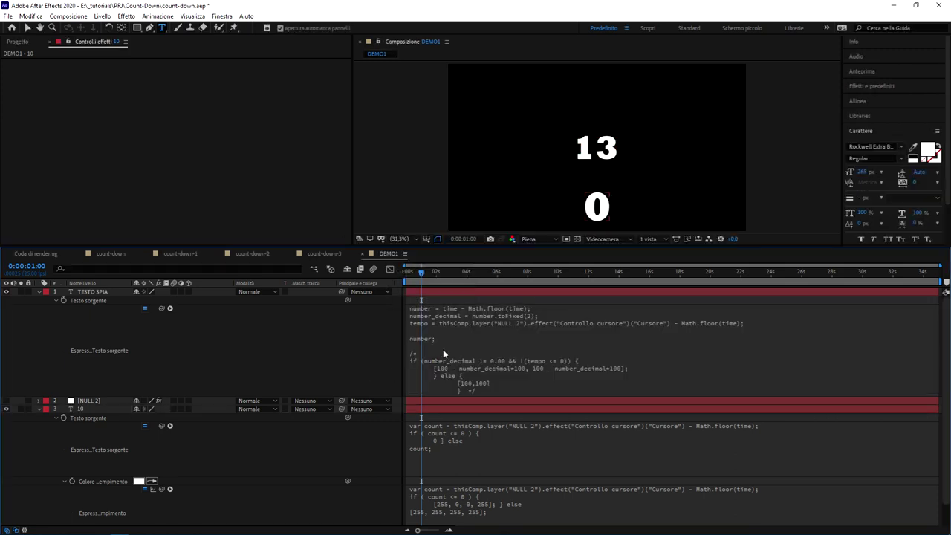
left_click(443, 349)
left_click(439, 344)
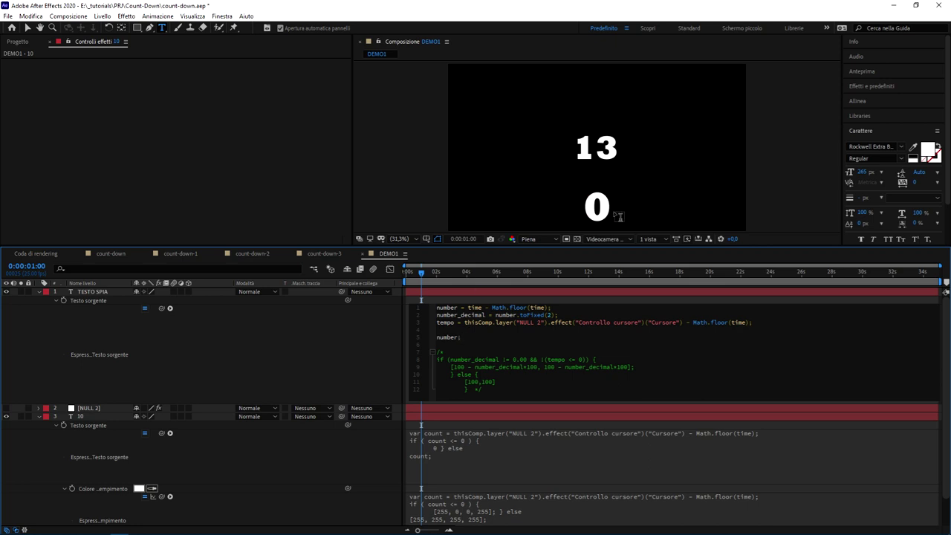
- Change 'number;' to 'time;', apply it, and move the playhead to about five seconds
left_click_drag(460, 338, 415, 342)
type("tim")
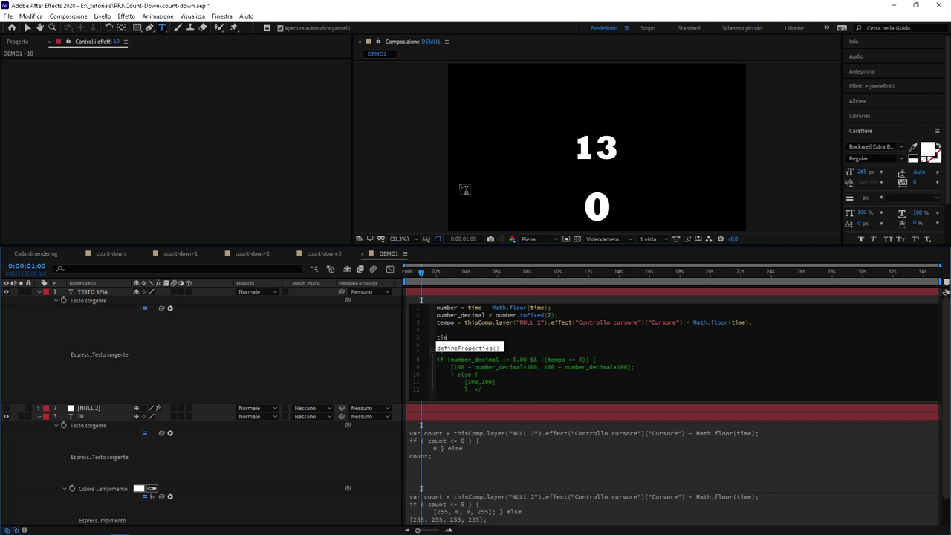
type("e")
key("Escape")
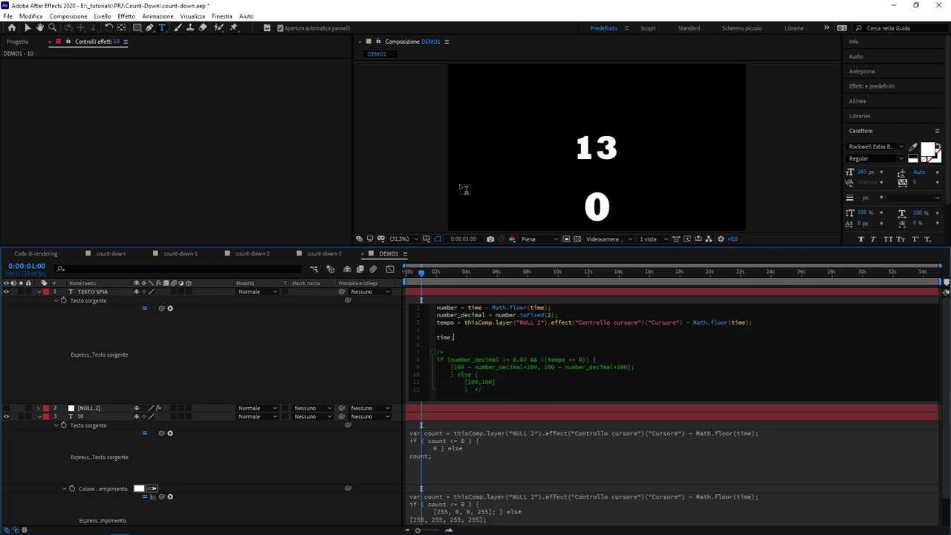
type(";")
left_click(472, 290)
left_click_drag(422, 274, 511, 272)
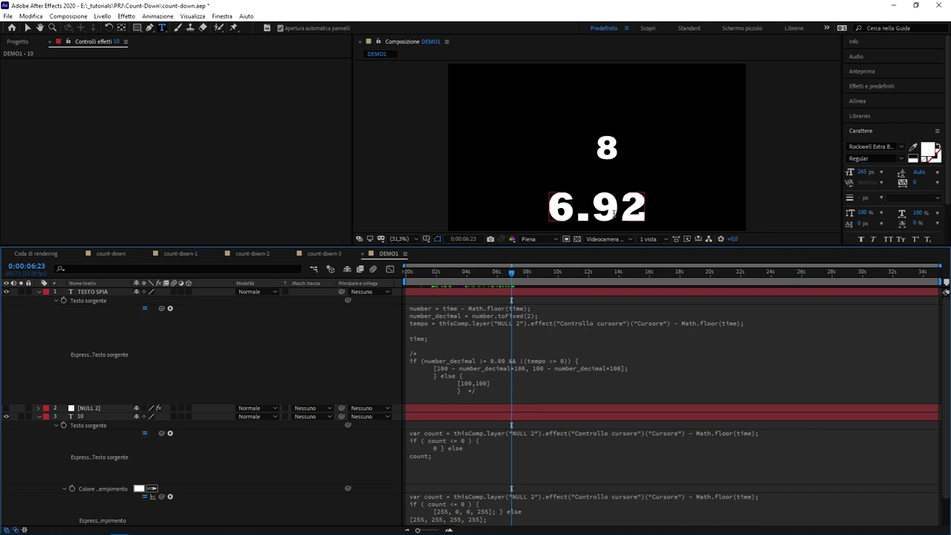
- Paste Math.floor(time); from line 1 after 'time - ' on line 5 and apply the expression
left_click(449, 349)
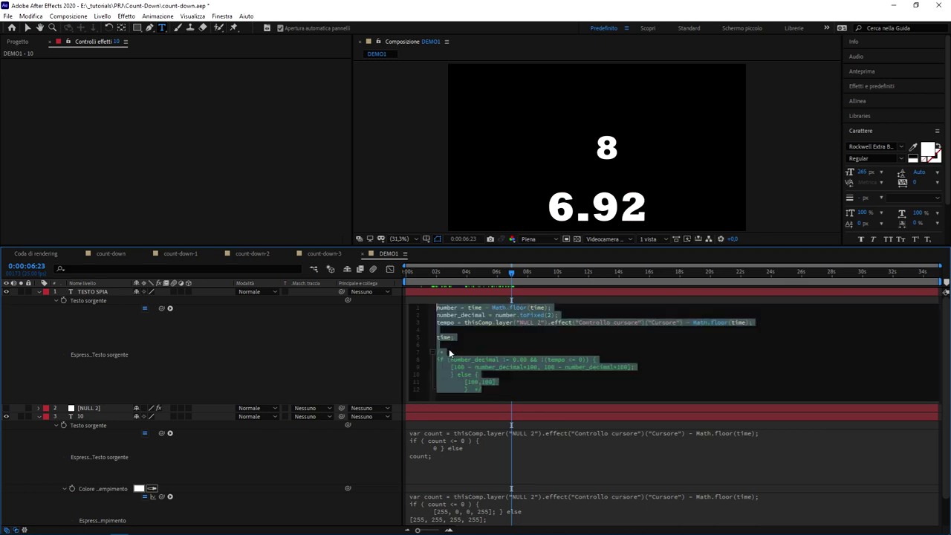
left_click(456, 338)
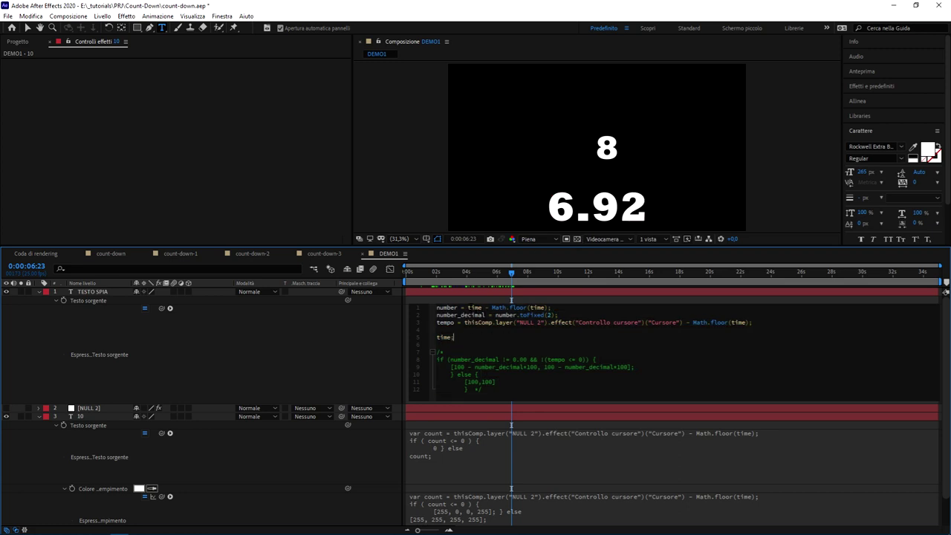
left_click(495, 305)
left_click(492, 323)
left_click_drag(492, 307, 551, 308)
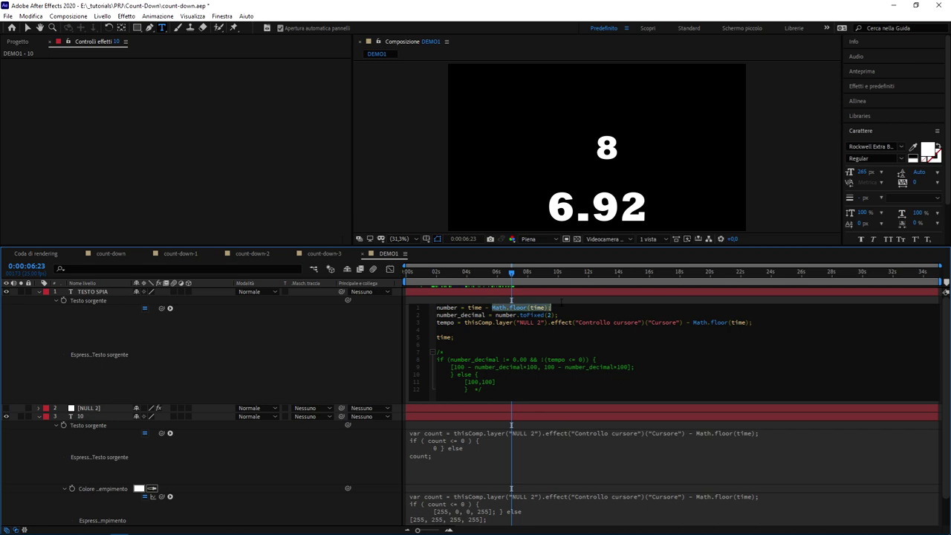
left_click(456, 337)
type("-")
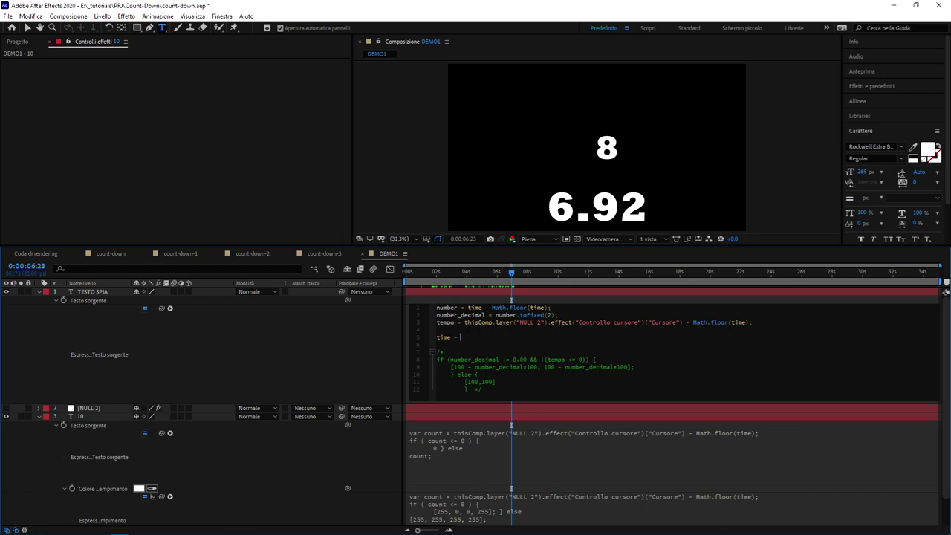
left_click_drag(492, 307, 551, 307)
key("ctrl+c")
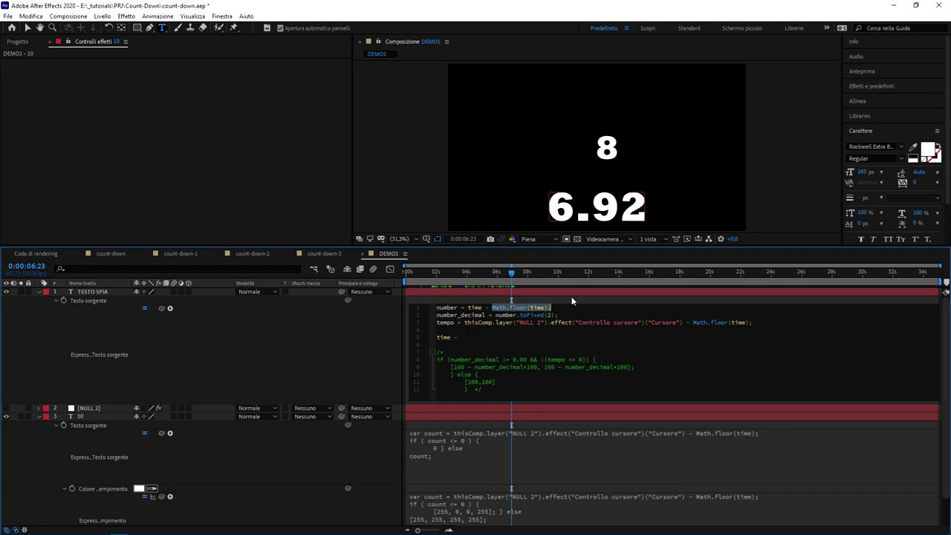
left_click(531, 337)
key("ctrl+v")
left_click(550, 208)
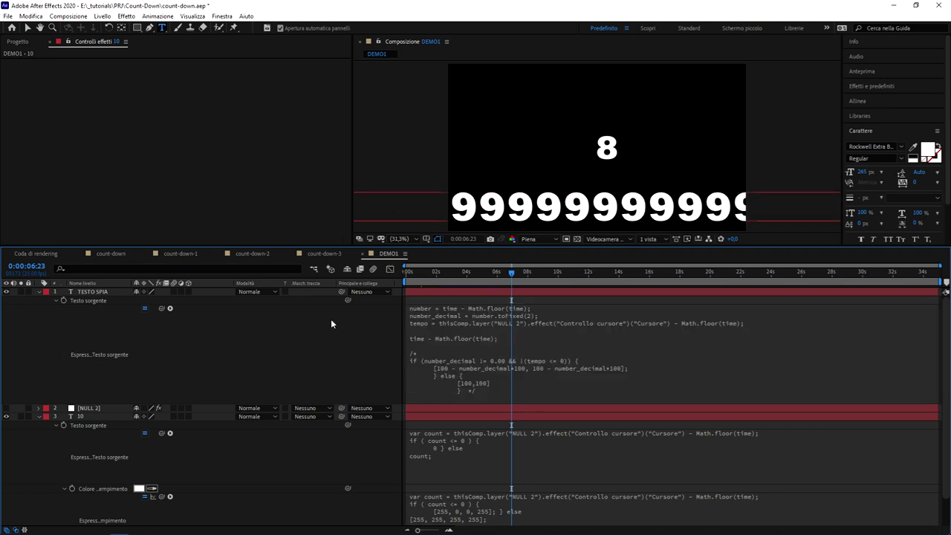
key("Page_Up")
- Shrink the TESTO SPIA text to 100 px so 0.9199999999999999 fits in frame
left_click(102, 293)
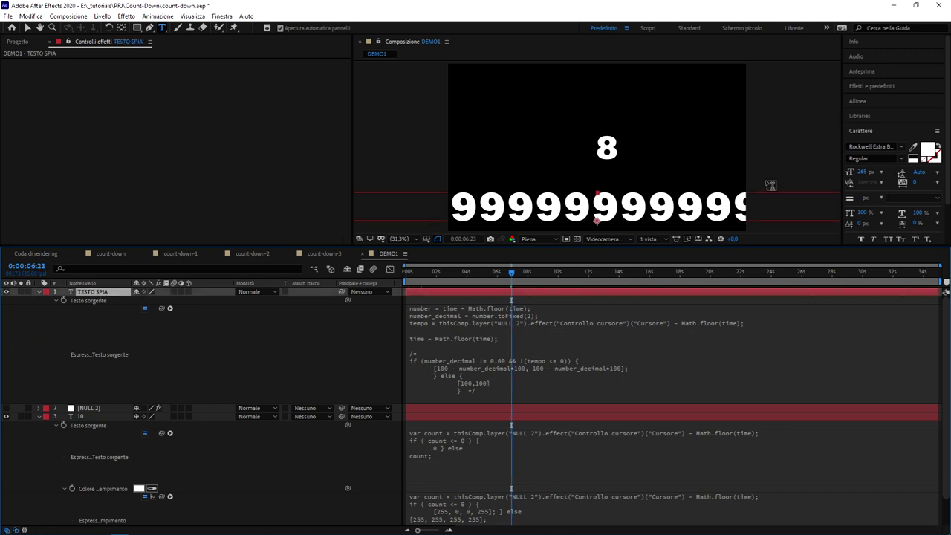
double_click(99, 291)
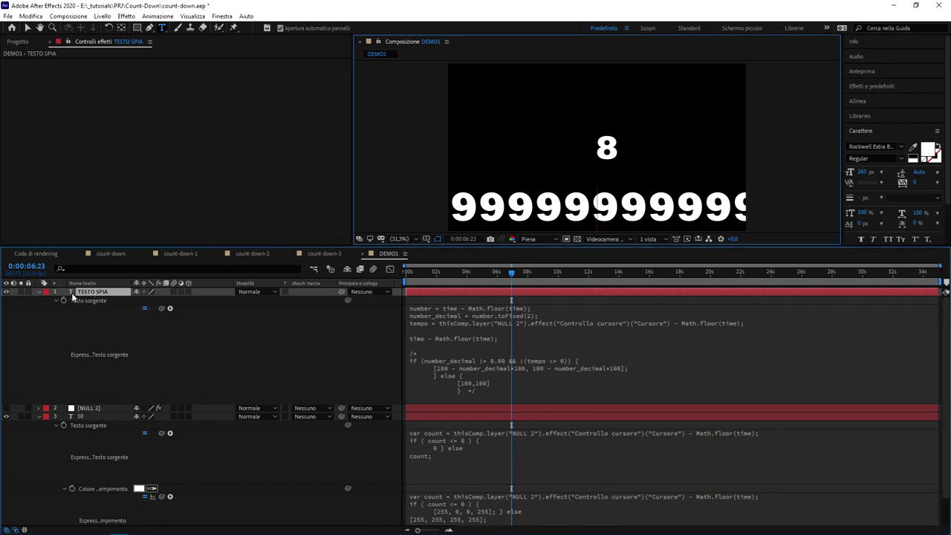
left_click_drag(864, 172, 793, 173)
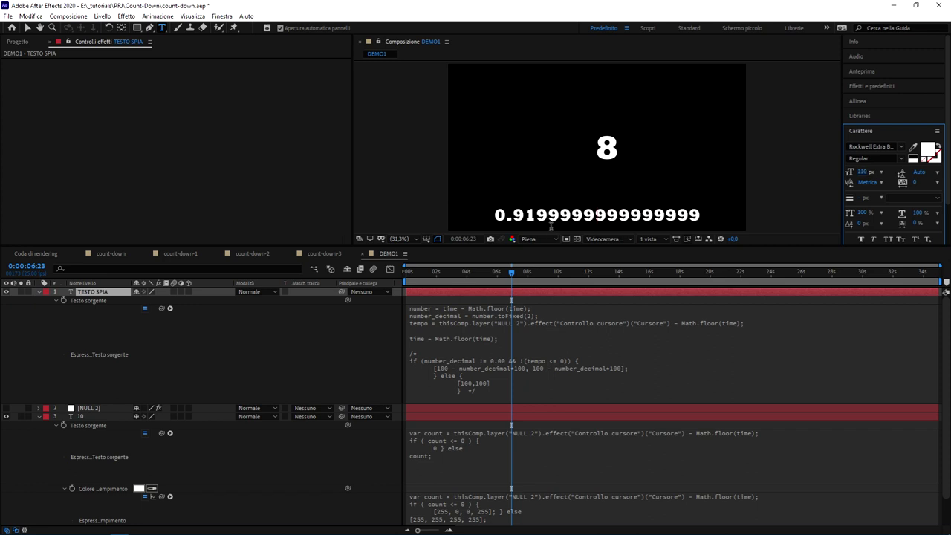
left_click(491, 338)
- Delete '- Math.floor(time);' from line 5 and apply to show plain time
left_click(532, 214)
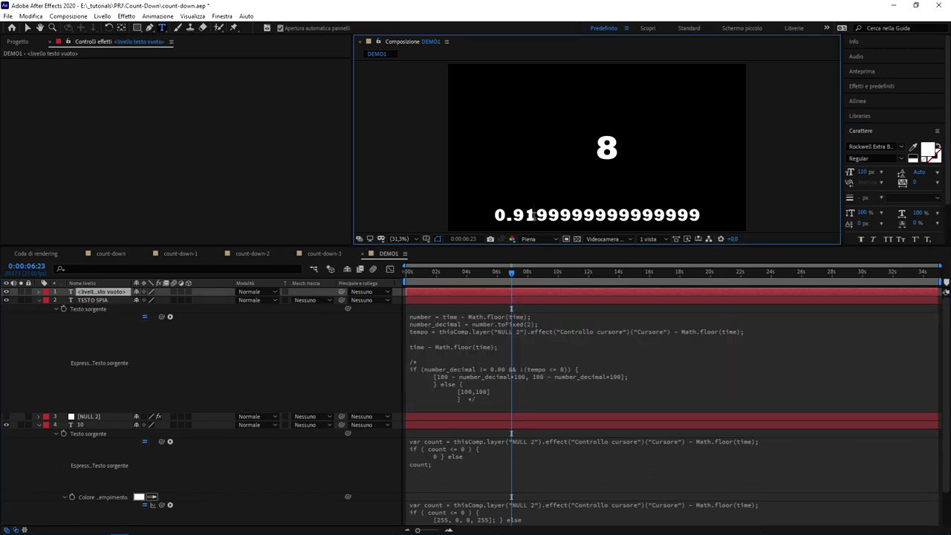
left_click(495, 347)
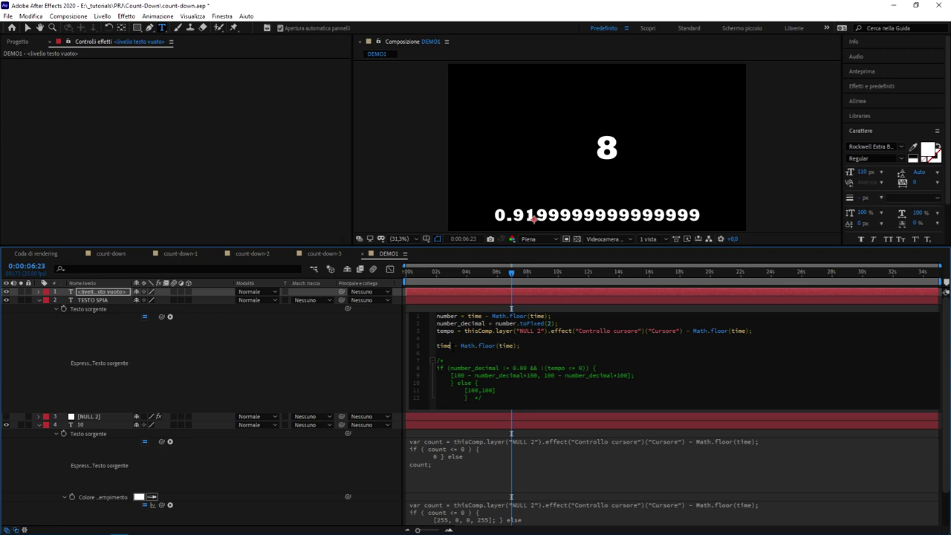
left_click_drag(450, 345, 551, 345)
key("ctrl+c")
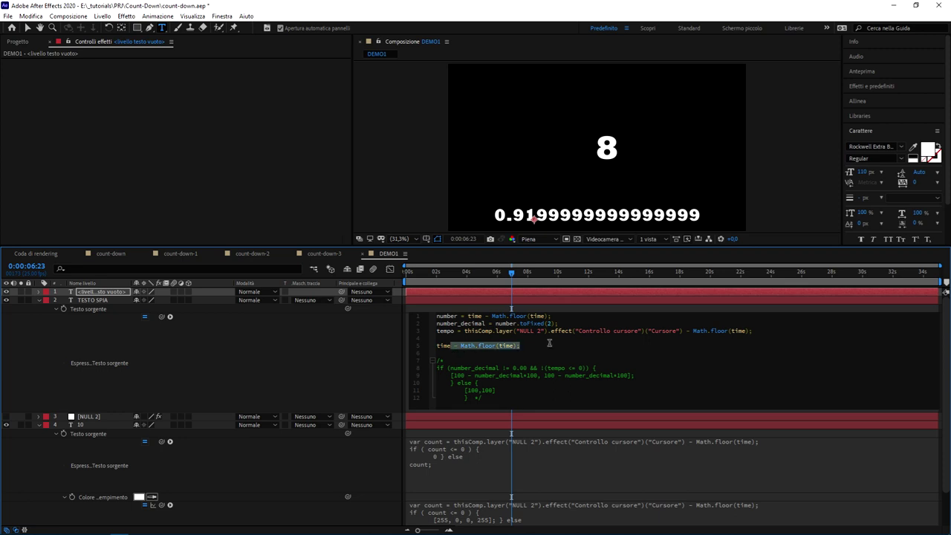
key("BackSpace")
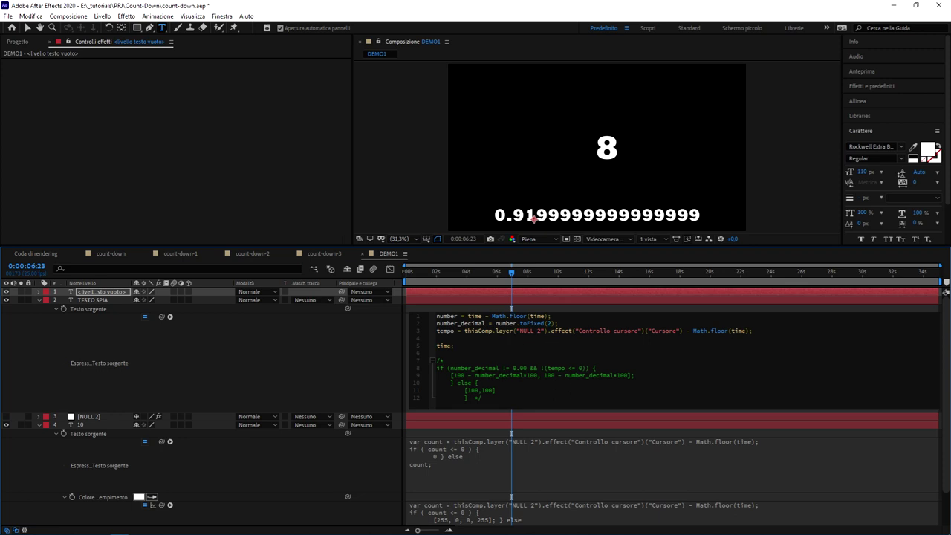
left_click(386, 356)
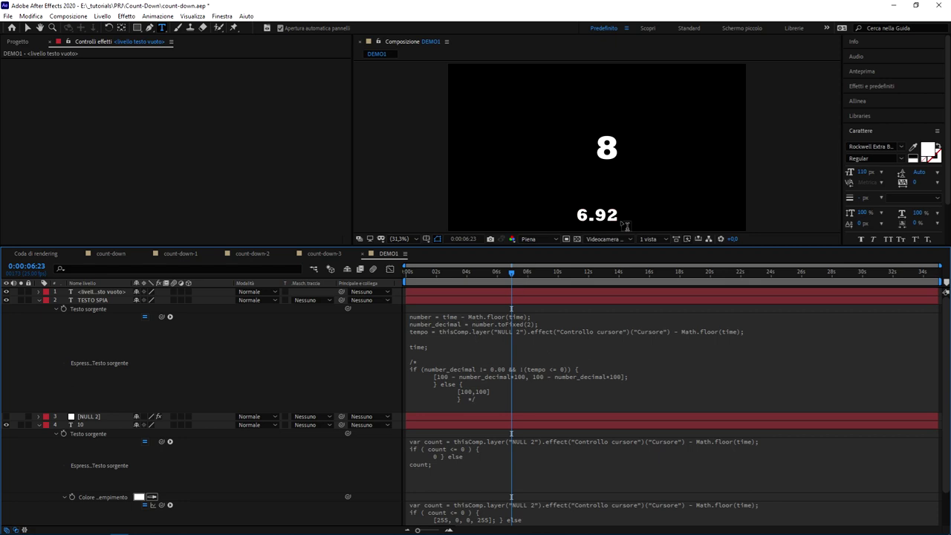
- Restore '- Math.floor(time);' on line 5, remove the doubled minus, and reapply
left_click(451, 354)
left_click(471, 343)
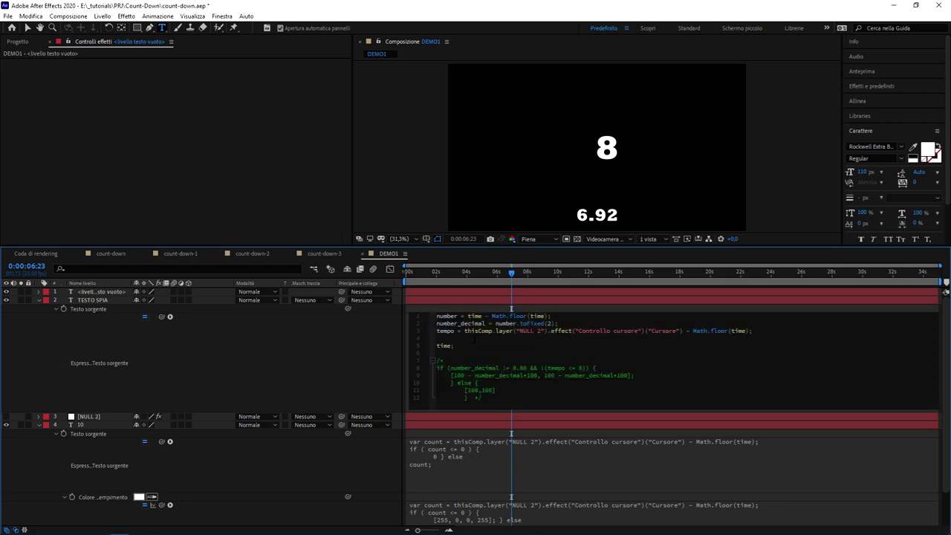
type("-")
key("ctrl+v")
left_click(471, 345)
key("BackSpace")
key("BackSpace")
left_click_drag(463, 346, 542, 345)
left_click(386, 362)
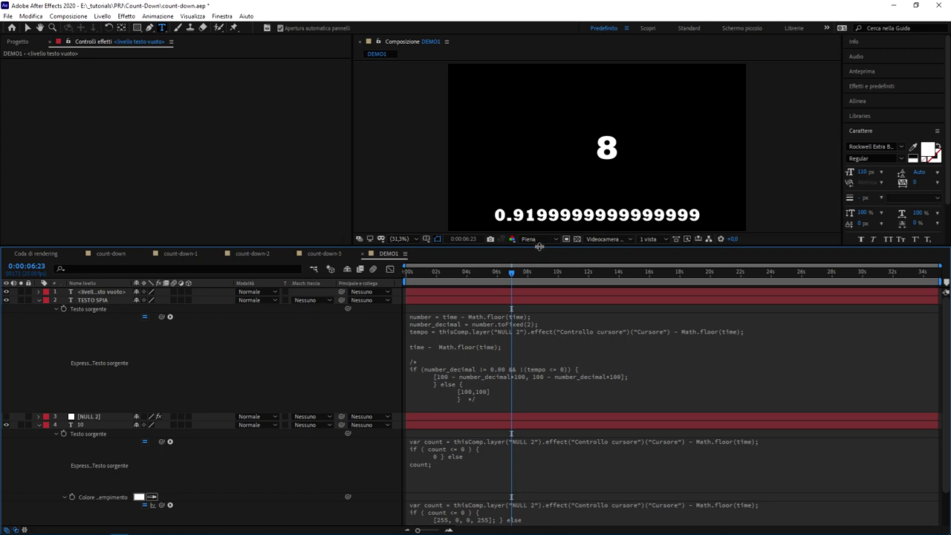
- Delete the entire 'time - Math.floor(time);' line from the expression
left_click(473, 346)
left_click(528, 346)
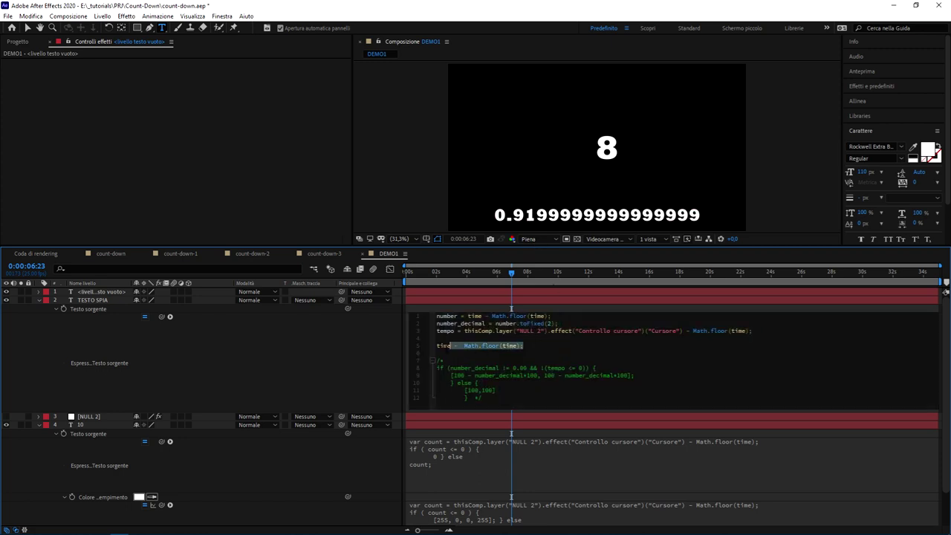
key("shift+Down")
key("shift+End")
key("BackSpace")
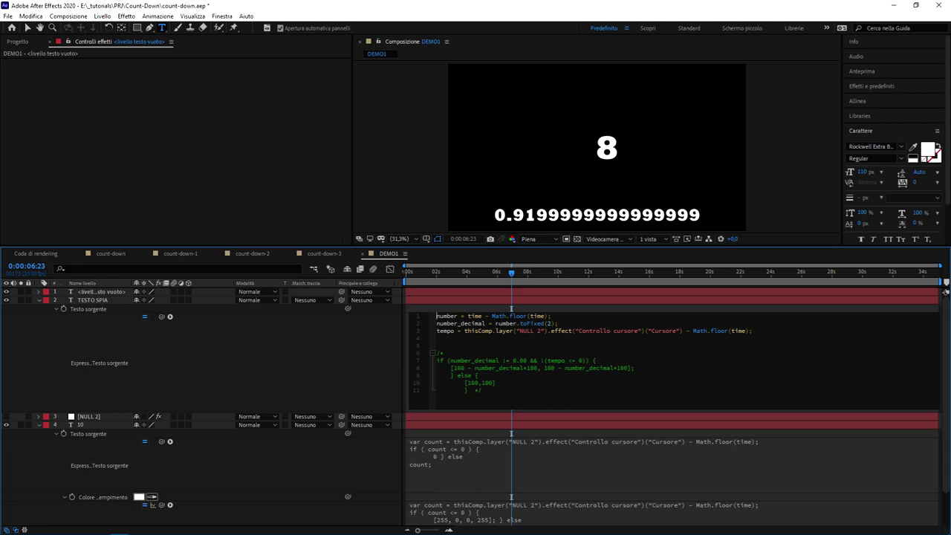
- Inspect toFixed(2) on line 2, then prepare an empty line 5 without the stray letter
left_click(495, 323)
left_click(549, 324)
left_click_drag(520, 324, 558, 324)
left_click(508, 323)
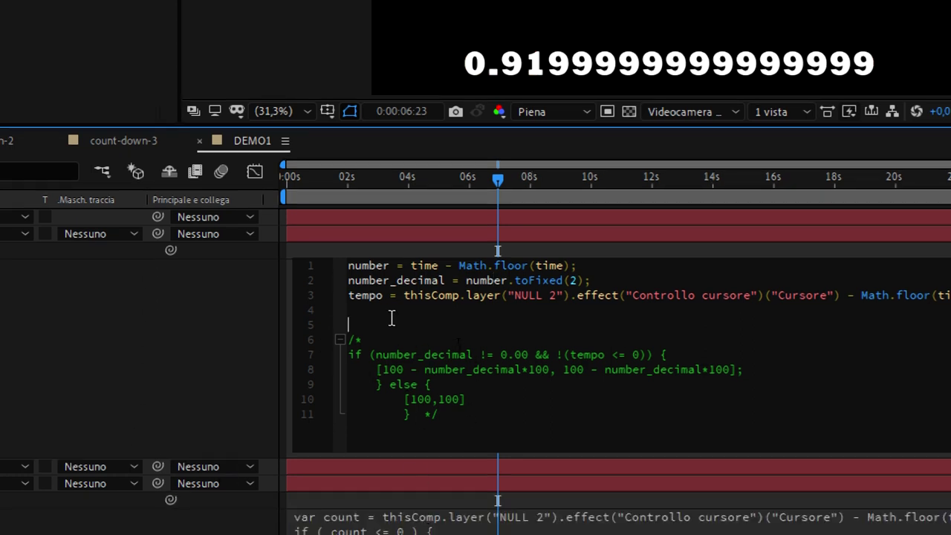
left_click(396, 313)
key("Return")
type("t")
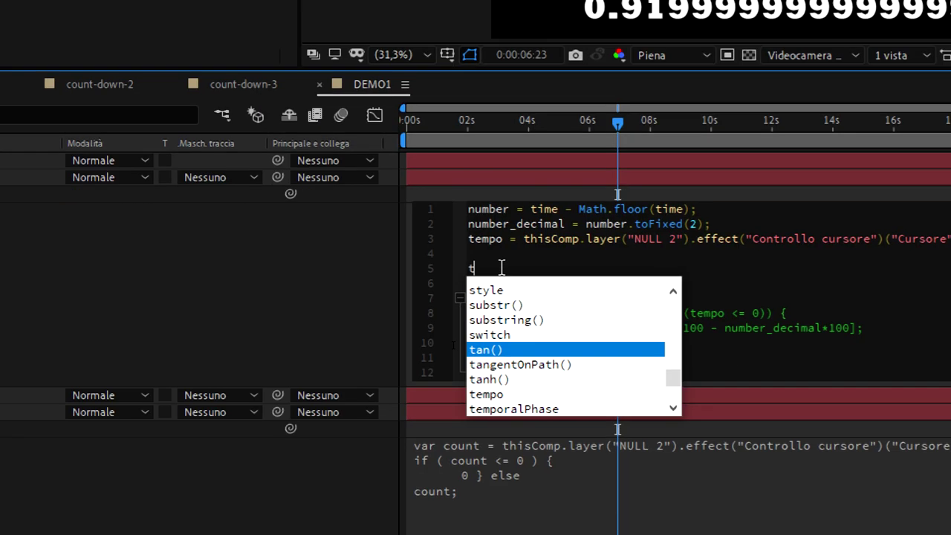
key("BackSpace")
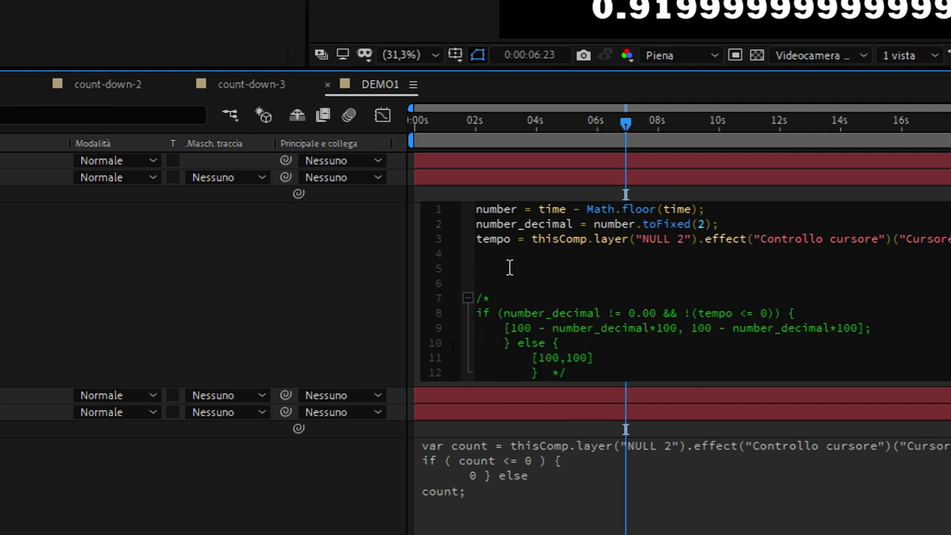
- Enter 'number_decimal;' on line 5 and apply, so the spy text reads 0.92
type("numb")
type("er")
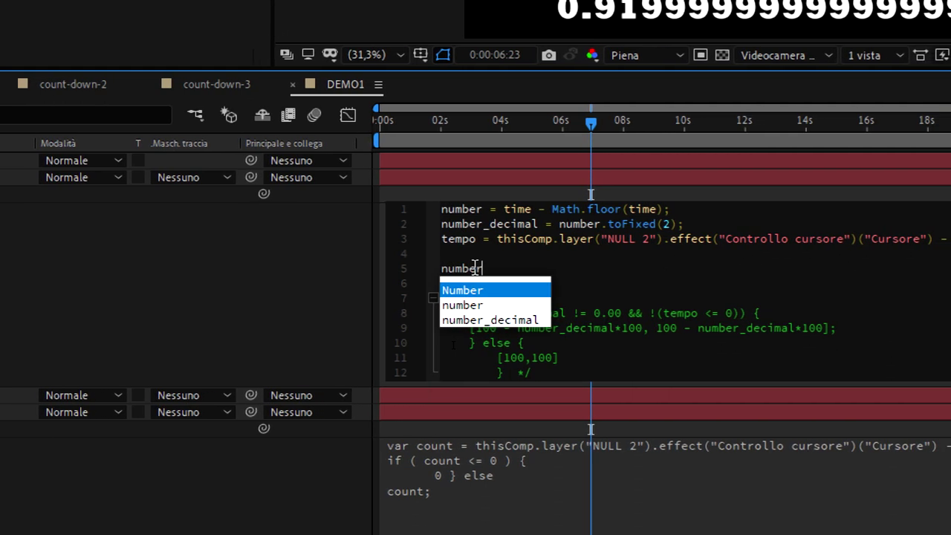
left_click(488, 208)
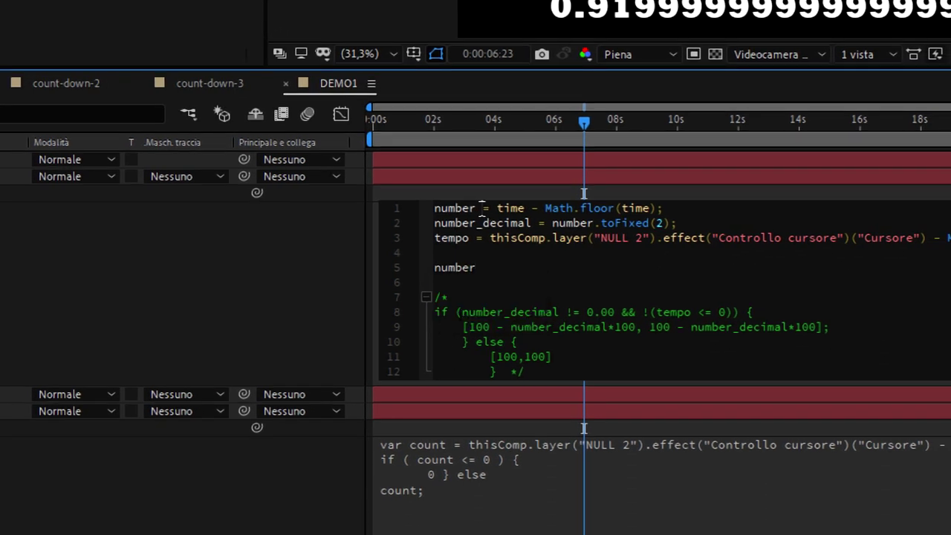
left_click(601, 223)
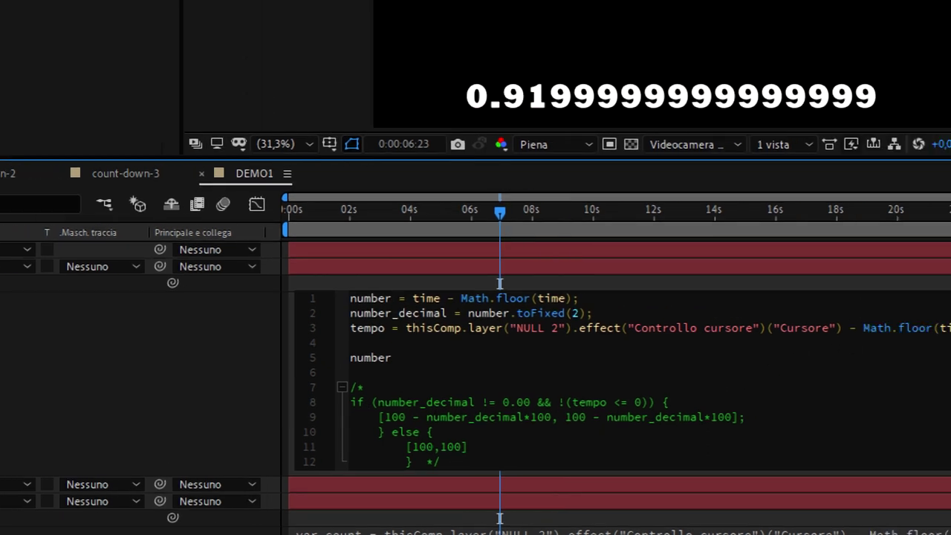
left_click_drag(516, 313, 566, 313)
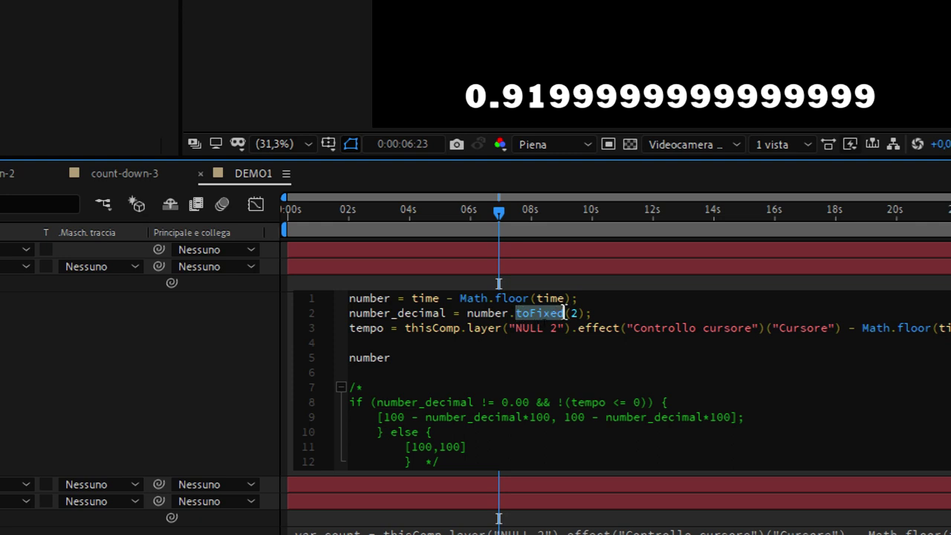
double_click(574, 313)
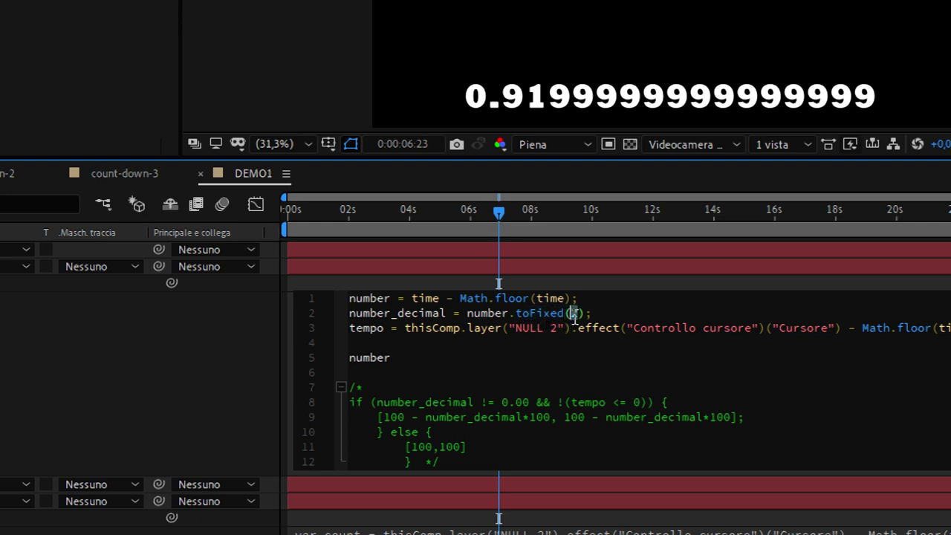
left_click(408, 360)
type("_")
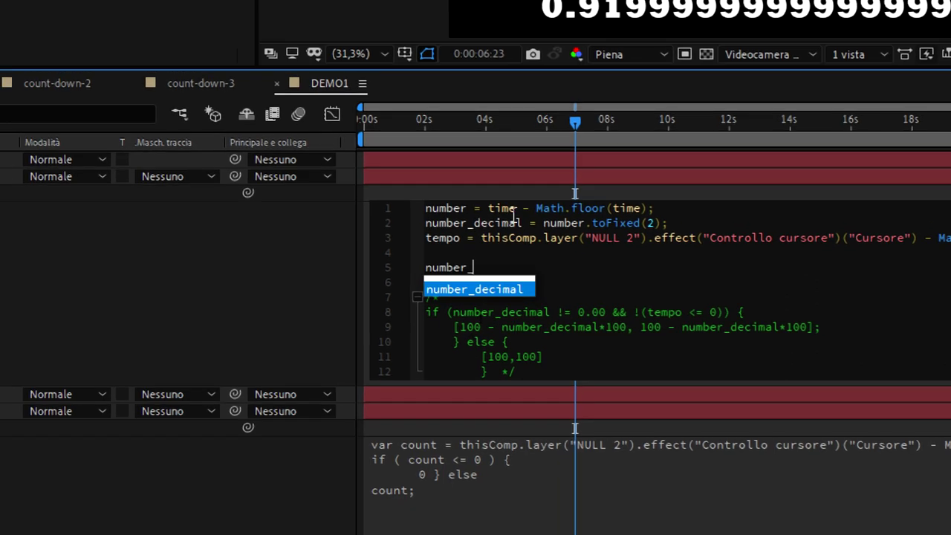
left_click(487, 293)
type(";")
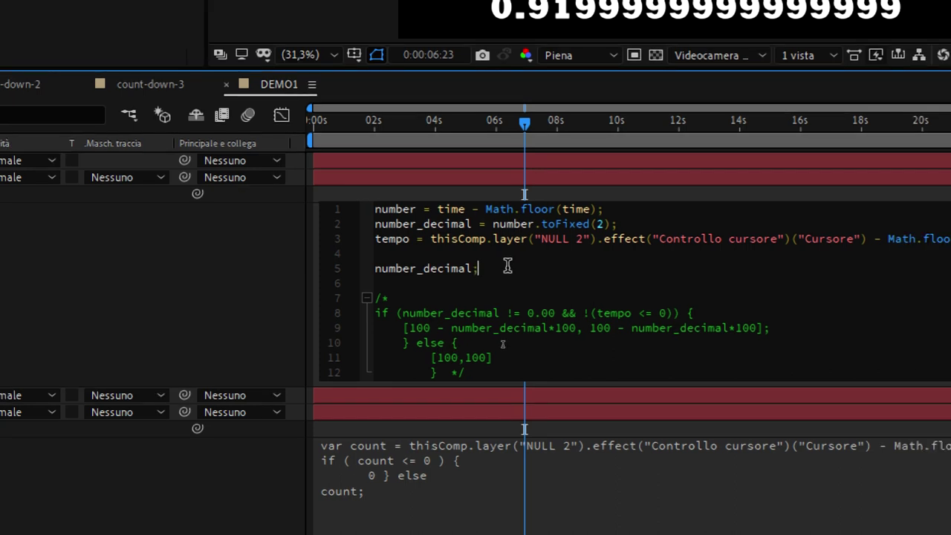
left_click(79, 336)
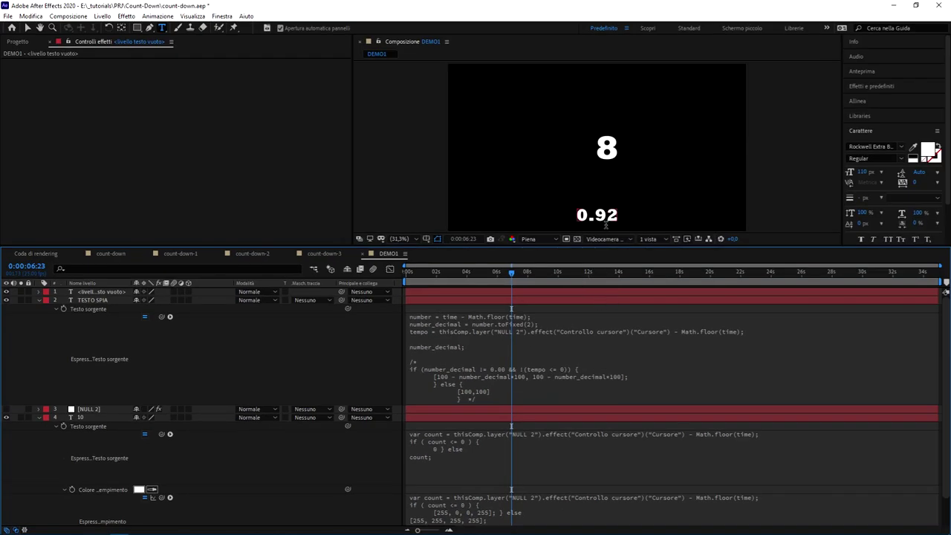
- Scrub the timeline to check spy values, return to 0:00:00:00, and select number_decimal; on line 5
left_click(483, 327)
left_click_drag(436, 316, 557, 324)
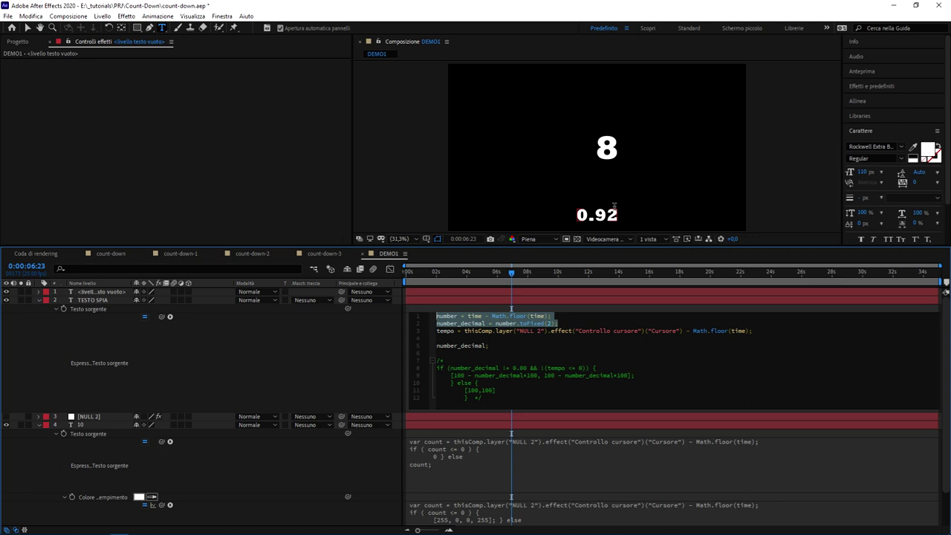
mouse_move(431, 272)
left_mouse_down()
mouse_move(418, 274)
mouse_move(523, 265)
left_mouse_up()
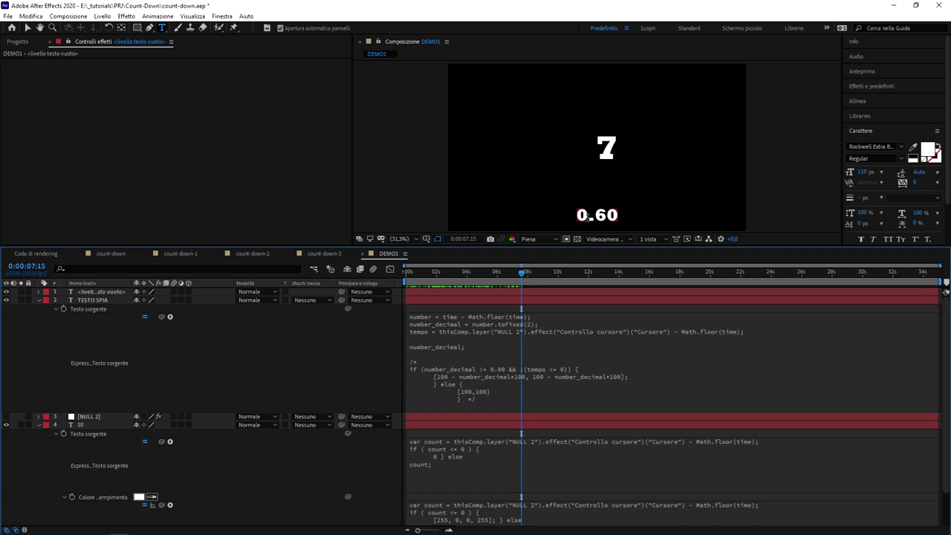
mouse_move(492, 269)
left_mouse_down()
mouse_move(561, 275)
mouse_move(436, 258)
mouse_move(407, 269)
left_mouse_up()
left_click(472, 335)
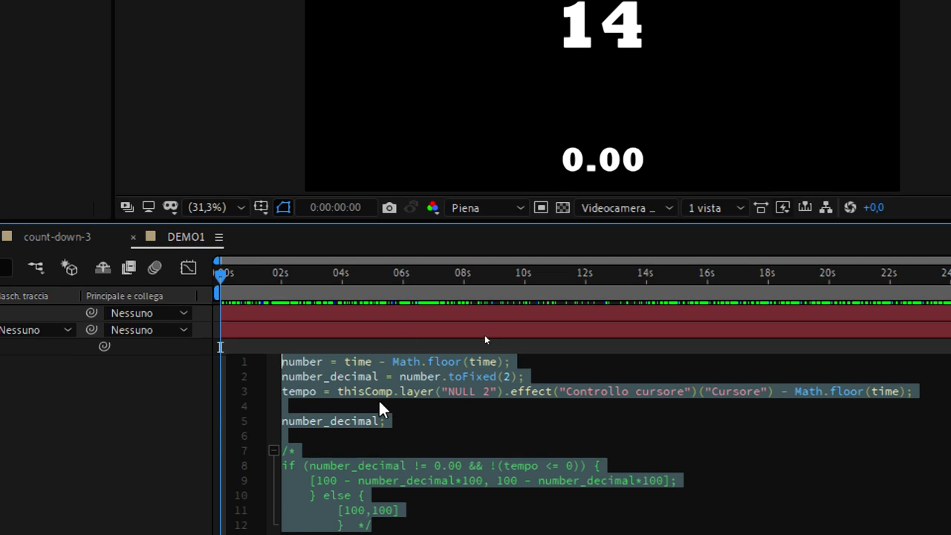
left_click(356, 362)
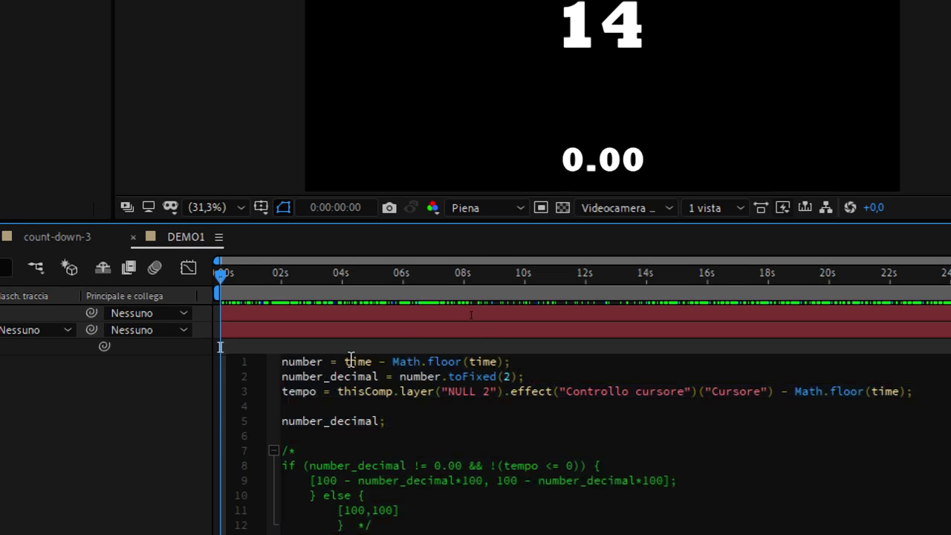
left_click_drag(385, 421, 215, 421)
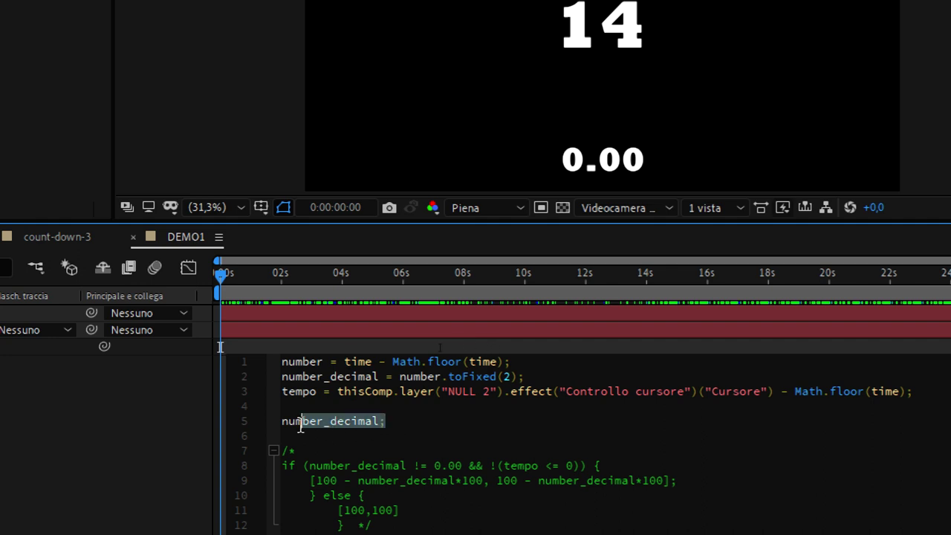
- Replace line 5 with 'time;', apply it, and set the playhead to 0:00:01:12
type("tiem")
key("BackSpace")
key("BackSpace")
key("BackSpace")
type("ime;")
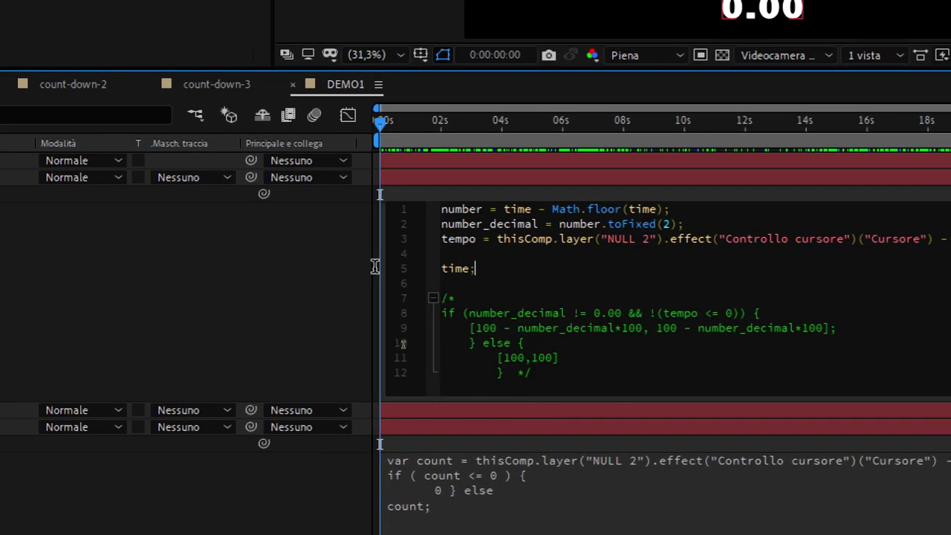
left_click(367, 290)
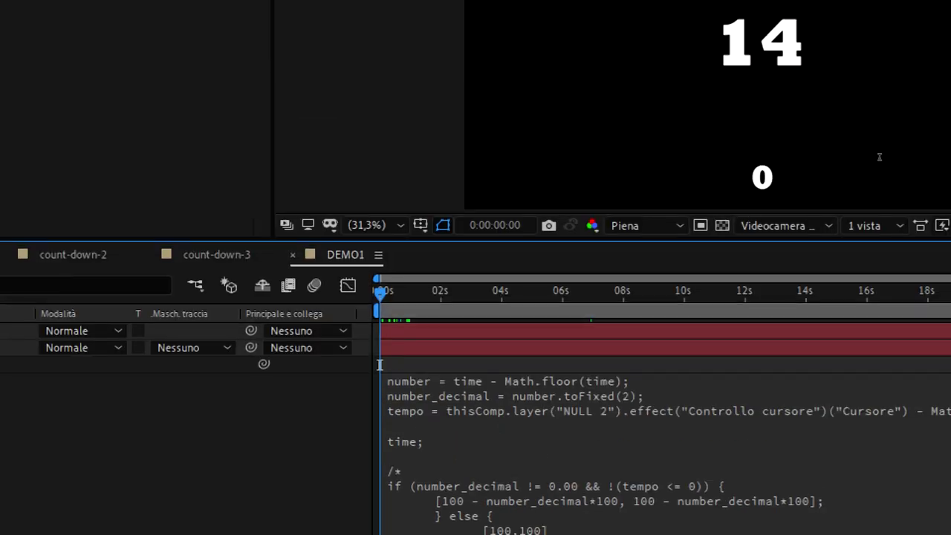
left_click(424, 297)
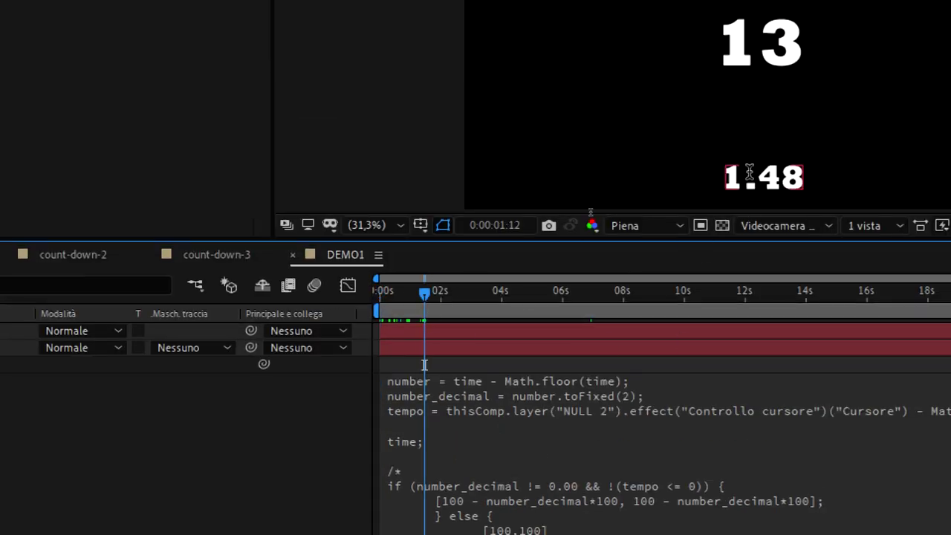
- Make line 5 'time - Math.floor(time);' using Math.floor(time) copied from line 1, and apply
left_click(470, 431)
left_click(472, 435)
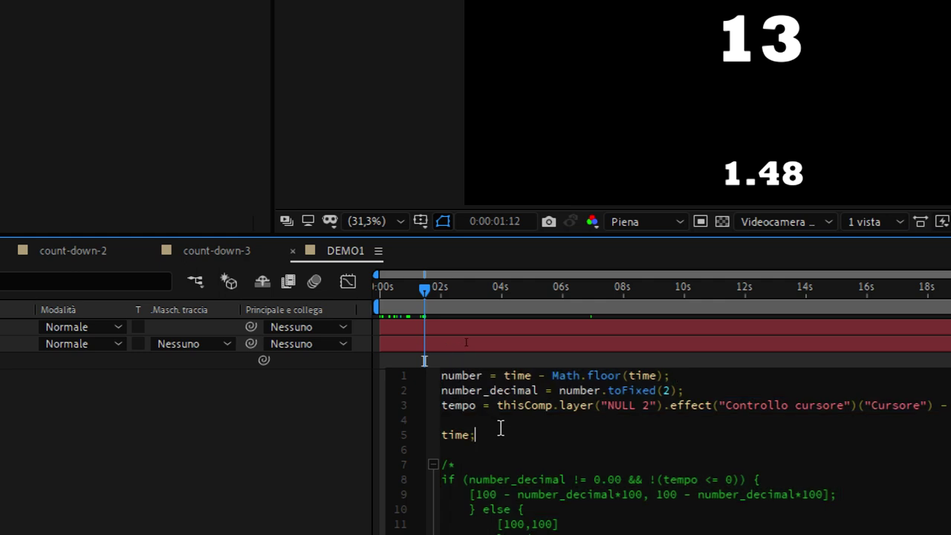
key("BackSpace")
type("-")
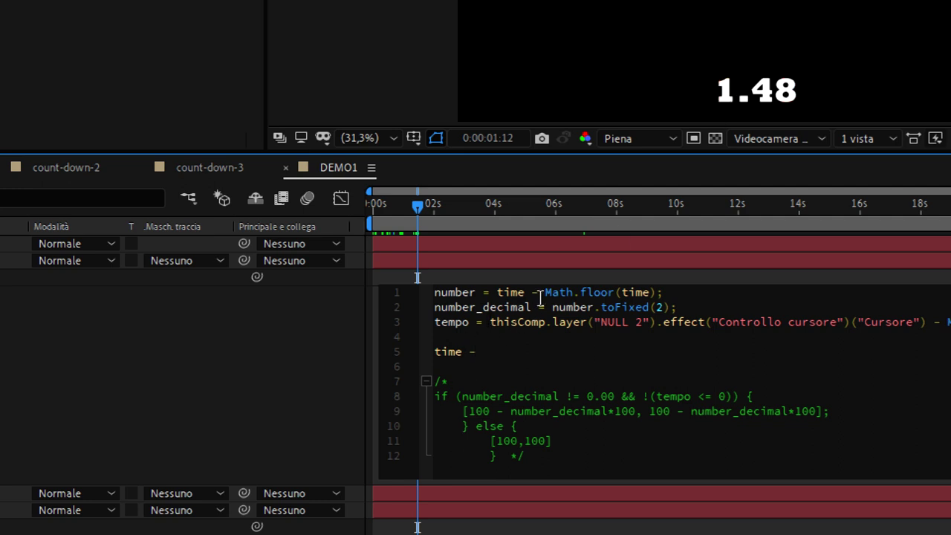
left_click_drag(545, 292, 666, 290)
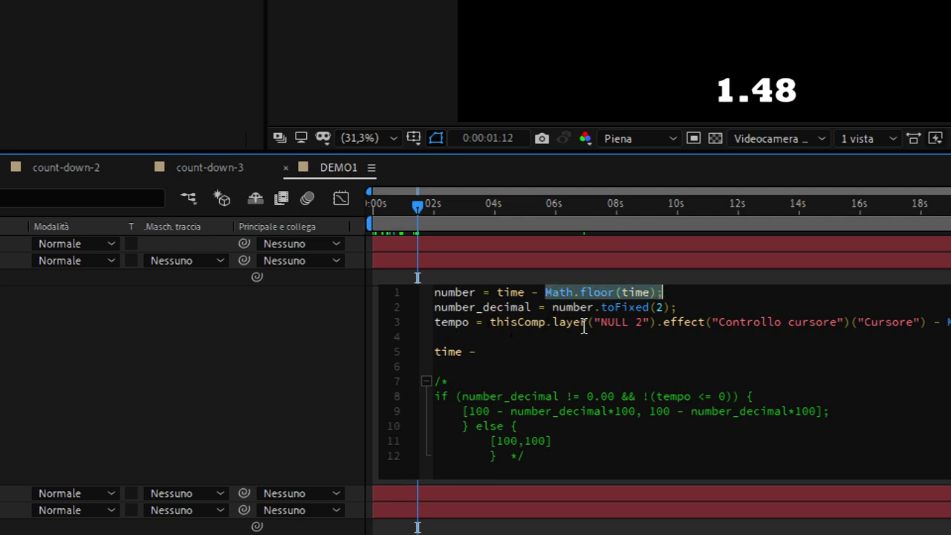
key("ctrl+c")
left_click(521, 351)
key("ctrl+v")
left_click(481, 350)
left_click(635, 352)
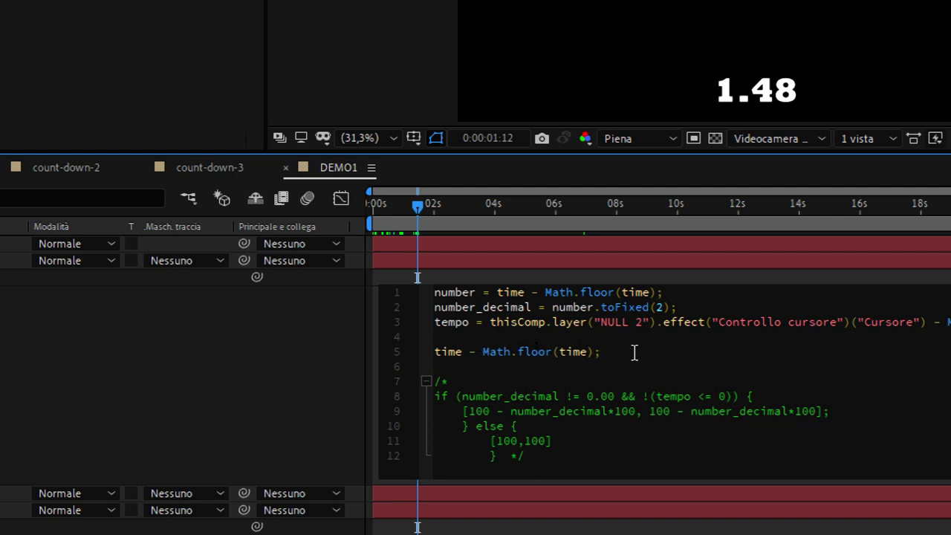
left_click(310, 374)
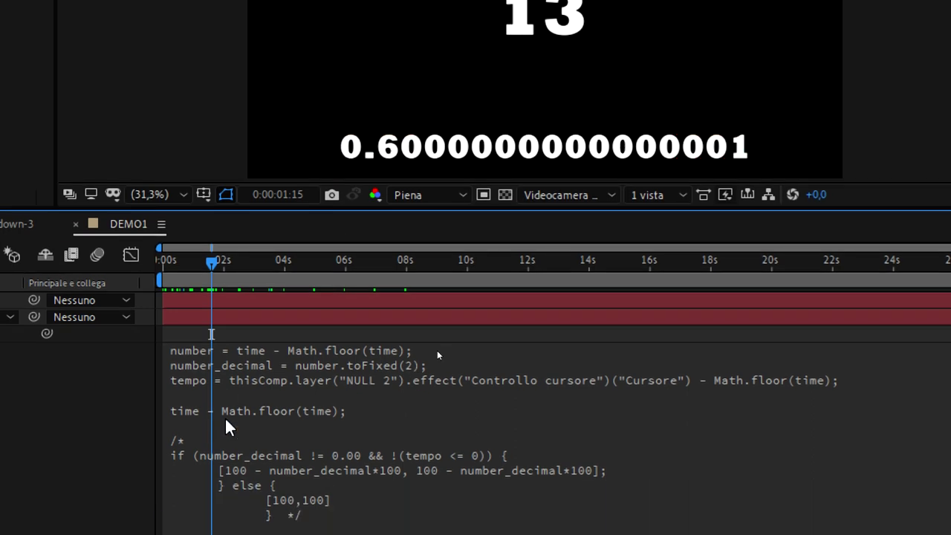
left_click(226, 420)
left_click(327, 409)
left_click_drag(391, 363, 460, 362)
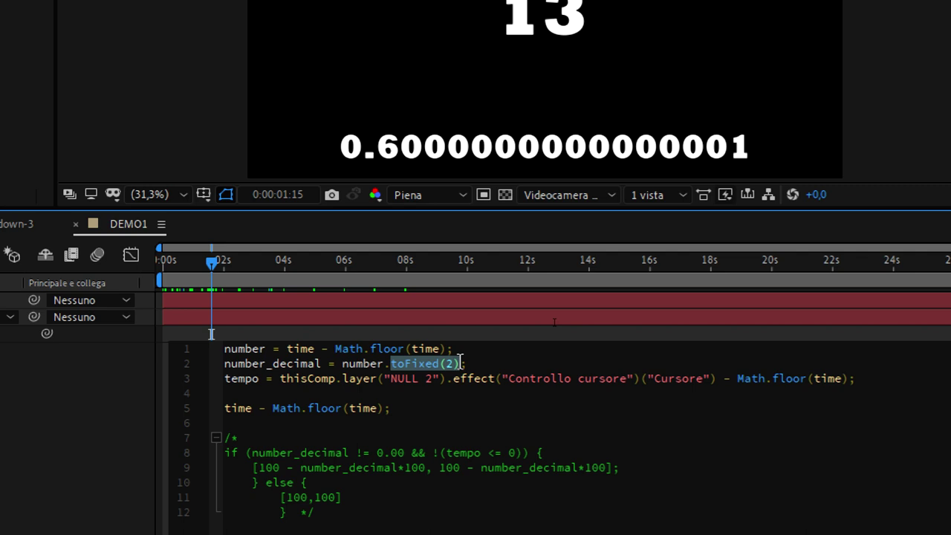
left_click_drag(460, 362, 411, 123)
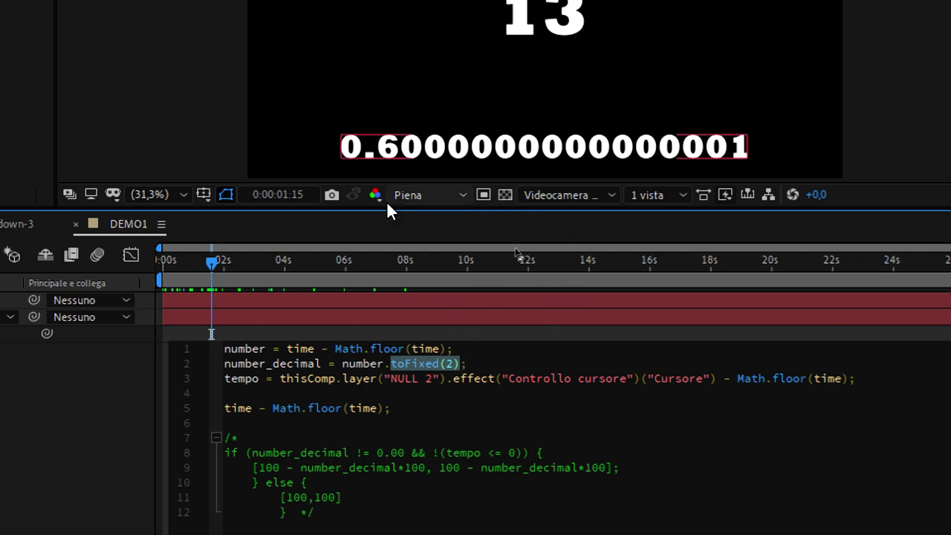
mouse_move(418, 128)
left_mouse_down()
mouse_move(365, 383)
mouse_move(203, 418)
left_mouse_up()
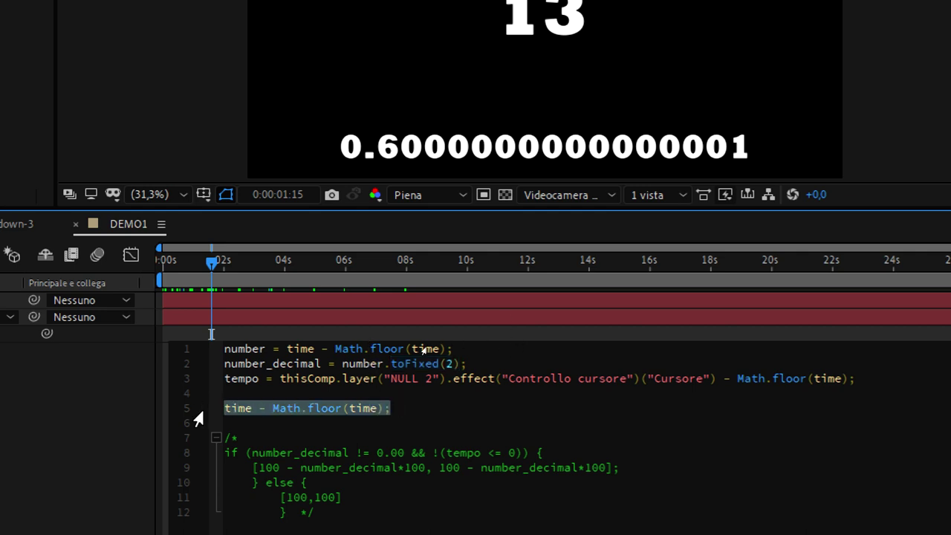
key("BackSpace")
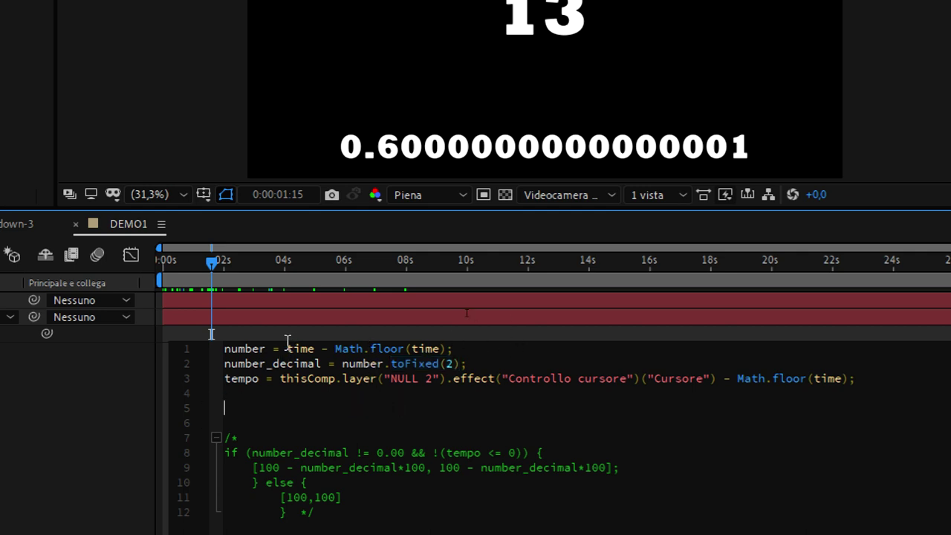
left_click_drag(287, 348, 481, 346)
double_click(247, 350)
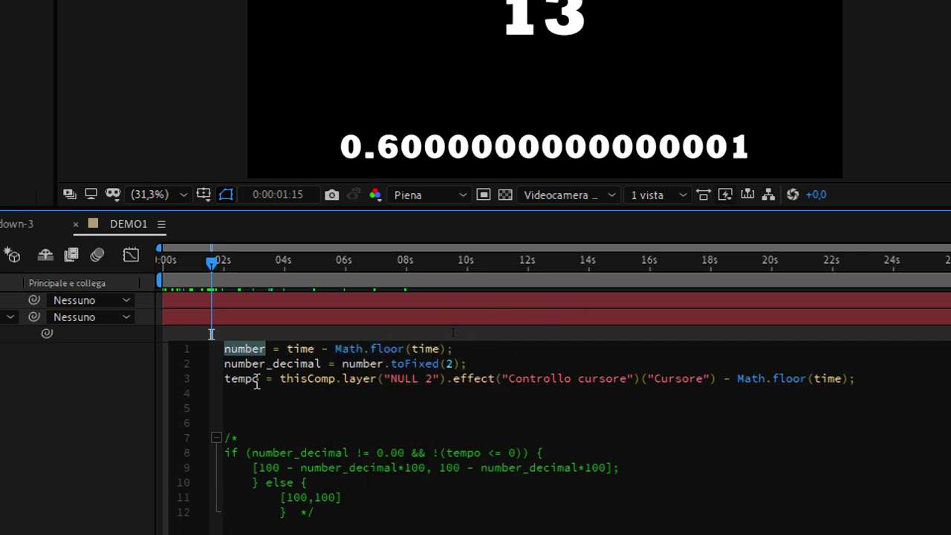
left_click(251, 362)
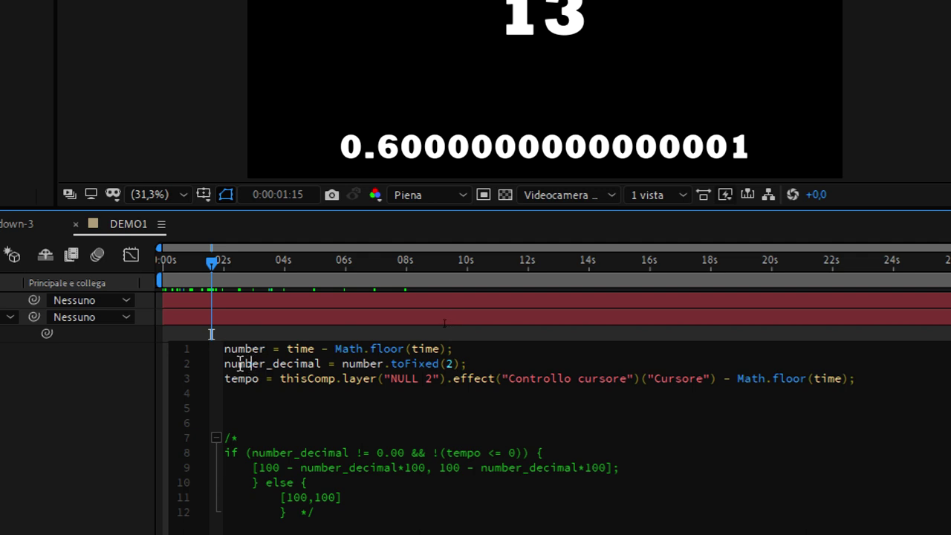
left_click_drag(237, 363, 323, 363)
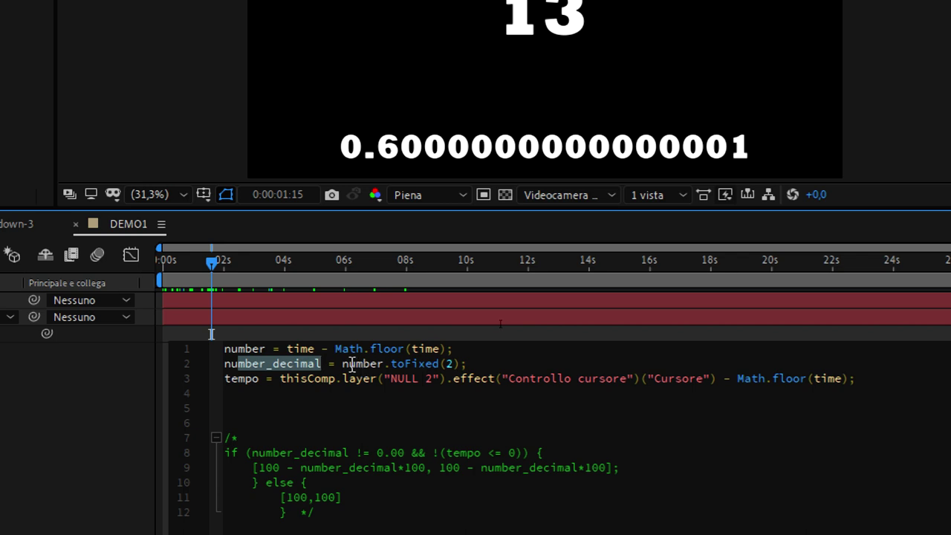
left_click_drag(342, 364, 467, 364)
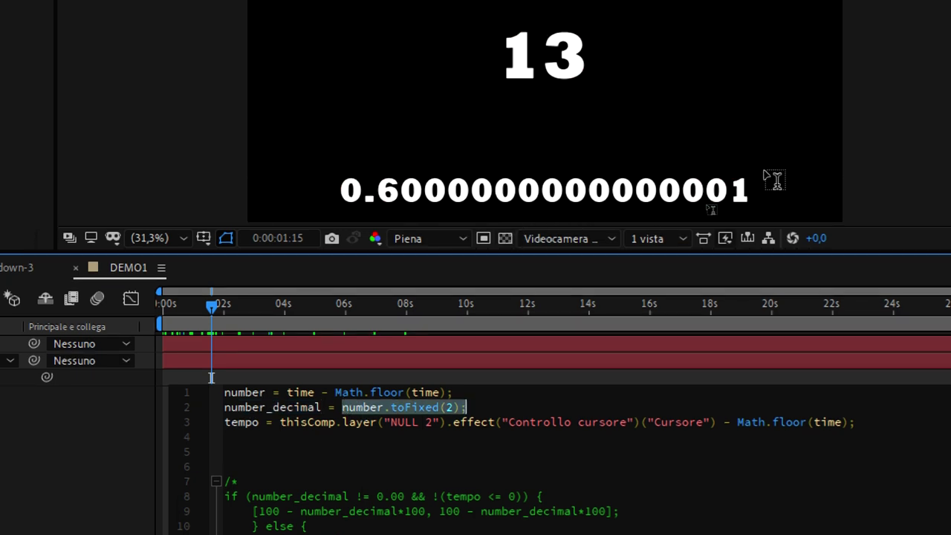
left_click(245, 446)
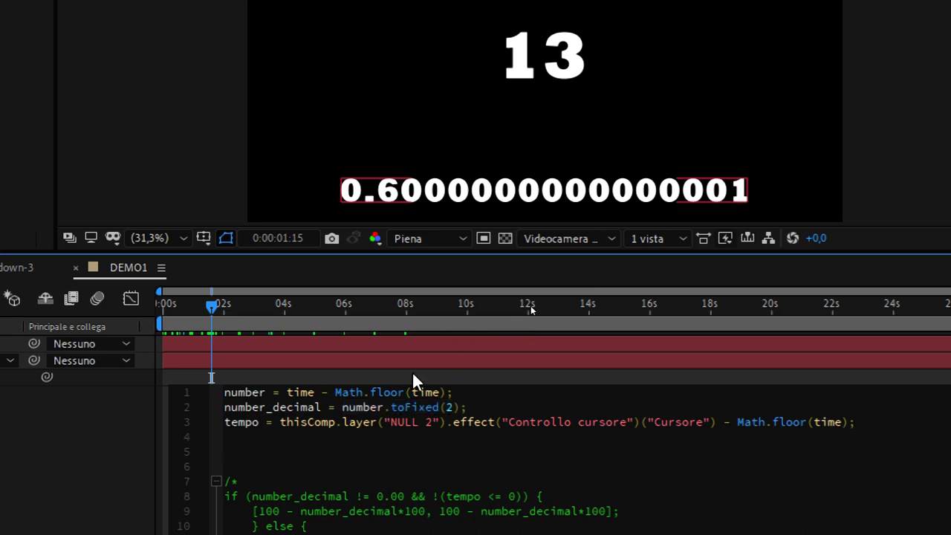
- Set line 5 to 'number_decimal;' via autocomplete and apply, so the spy text shows 0.60
type("nu,")
key("BackSpace")
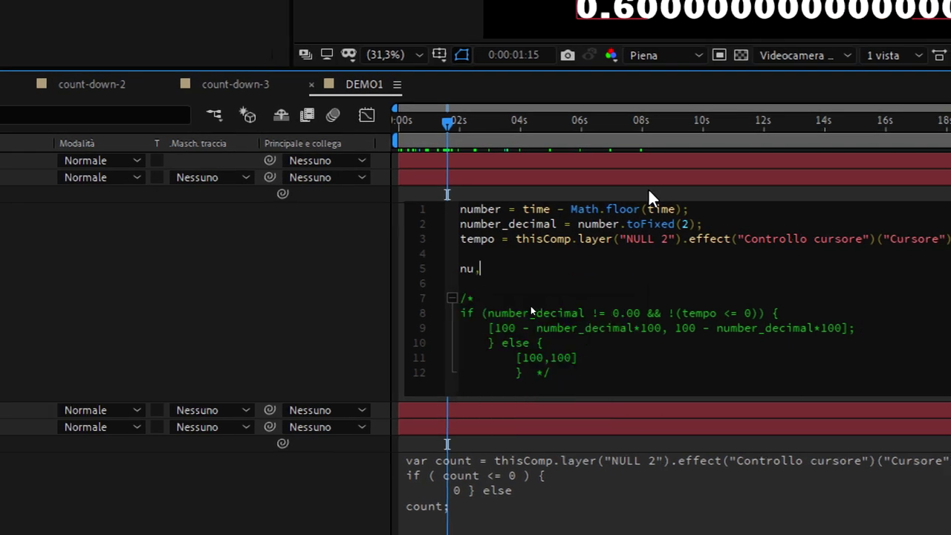
type("mb")
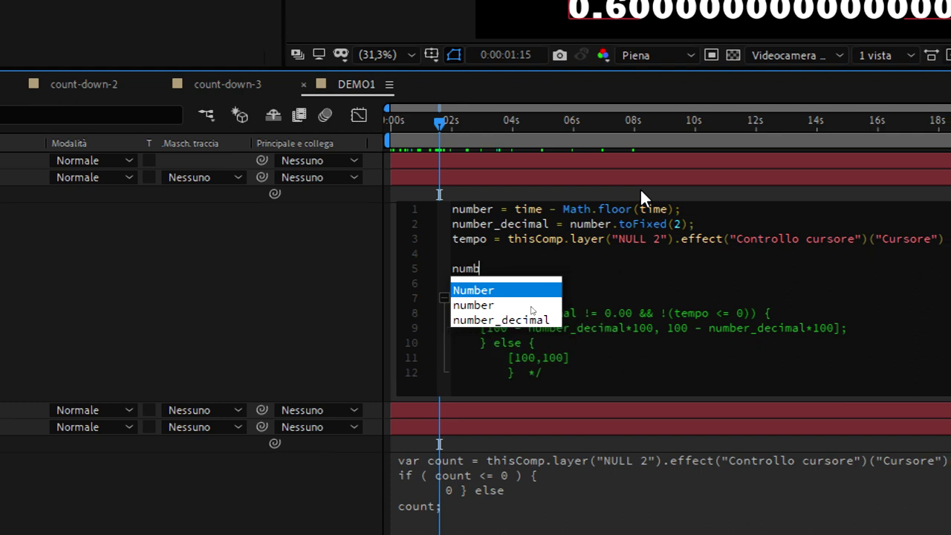
type("er_de")
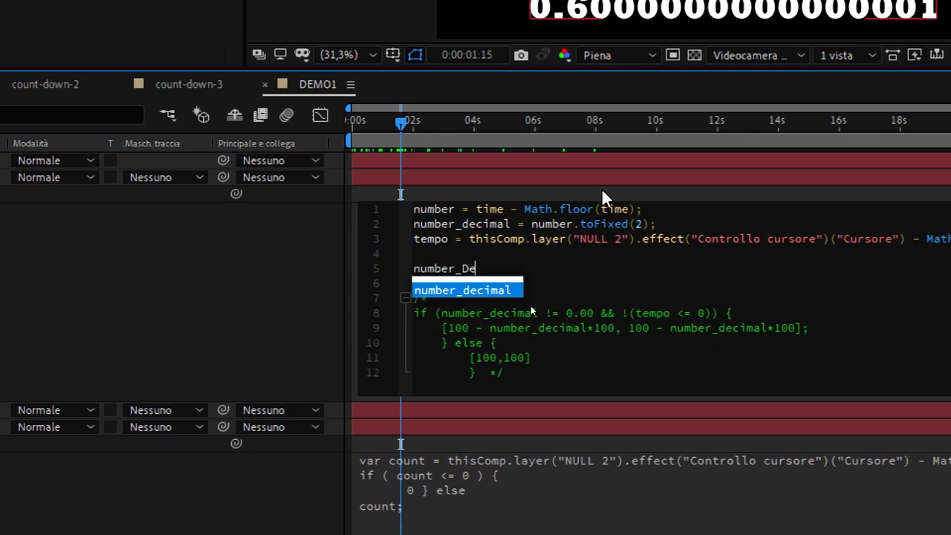
key("Return")
type(";")
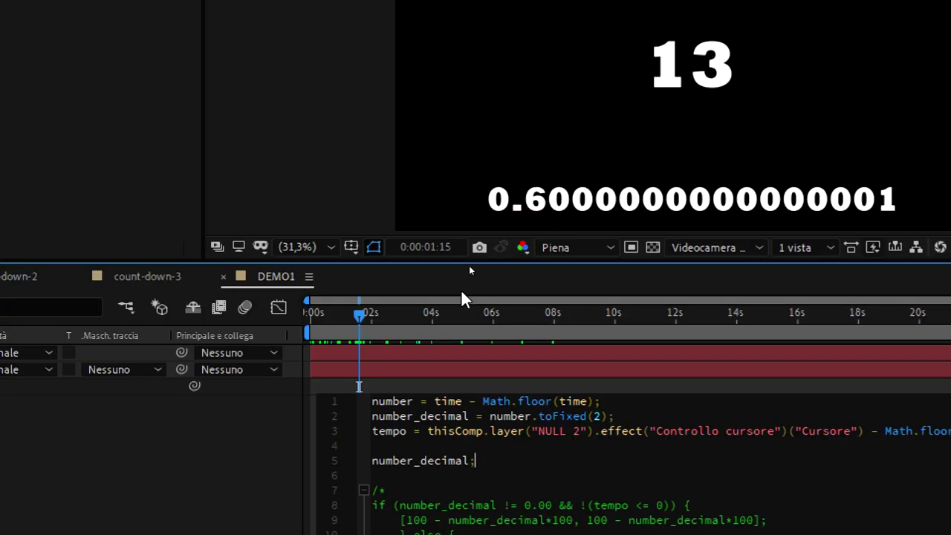
left_click(198, 471)
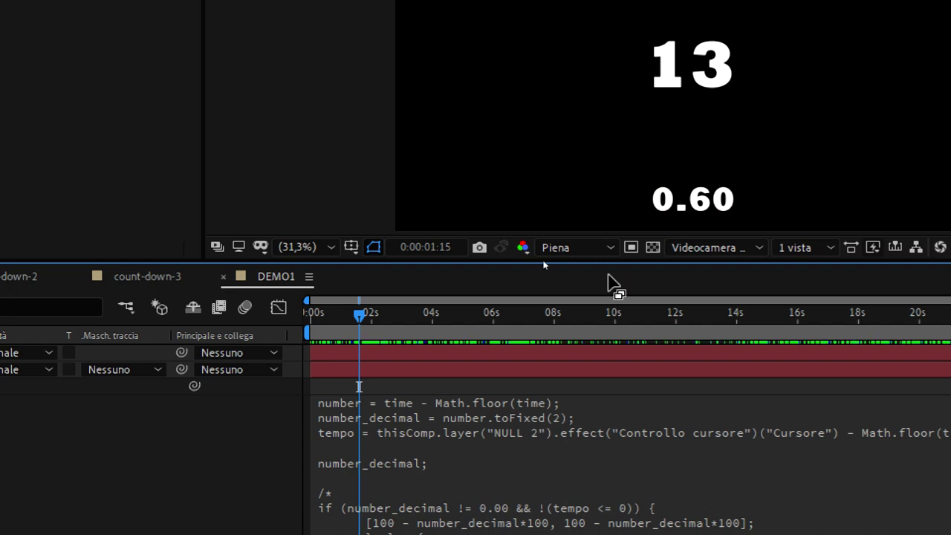
- Highlight number.toFixed(2) on line 2 and number_decimal; on line 5 in the expression
left_click(411, 440)
left_click(529, 432)
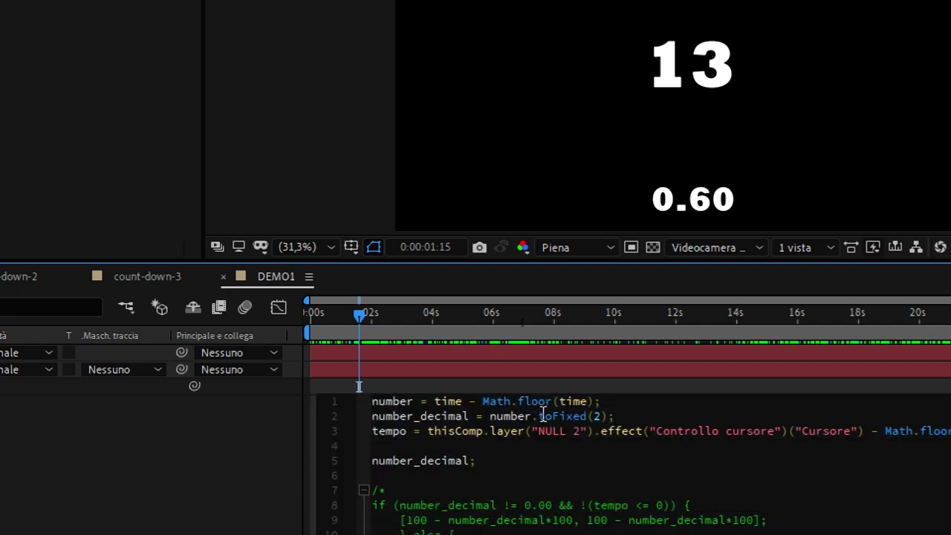
left_click_drag(540, 416, 626, 415)
left_click_drag(626, 414, 534, 413)
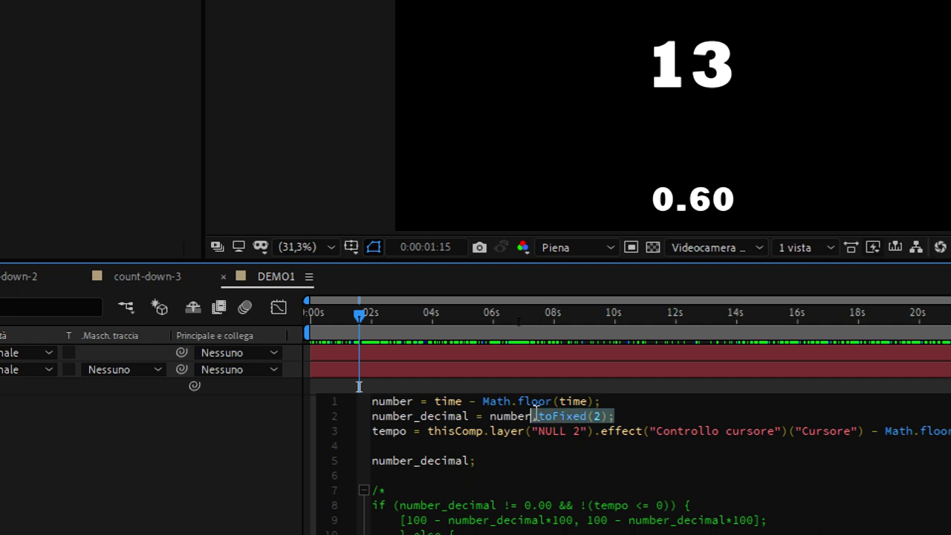
left_click_drag(535, 414, 539, 410)
left_click_drag(490, 416, 680, 414)
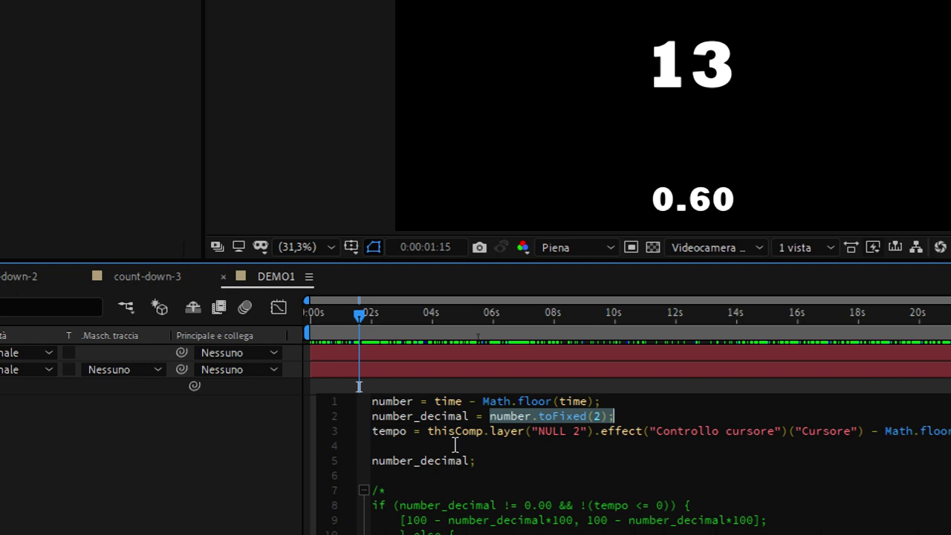
left_click_drag(476, 461, 301, 459)
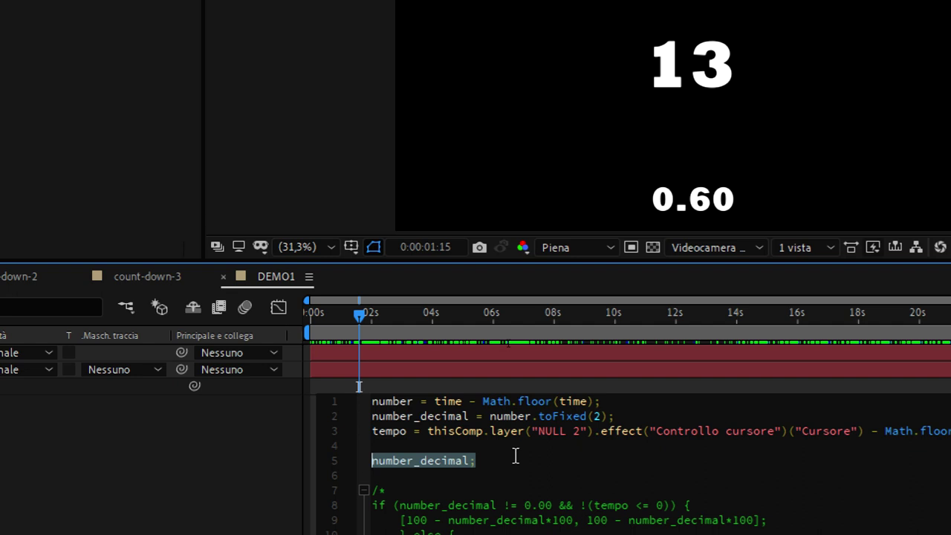
- Clear the [x, y] placeholder from line 5 and remove the extra blank line
type("[")
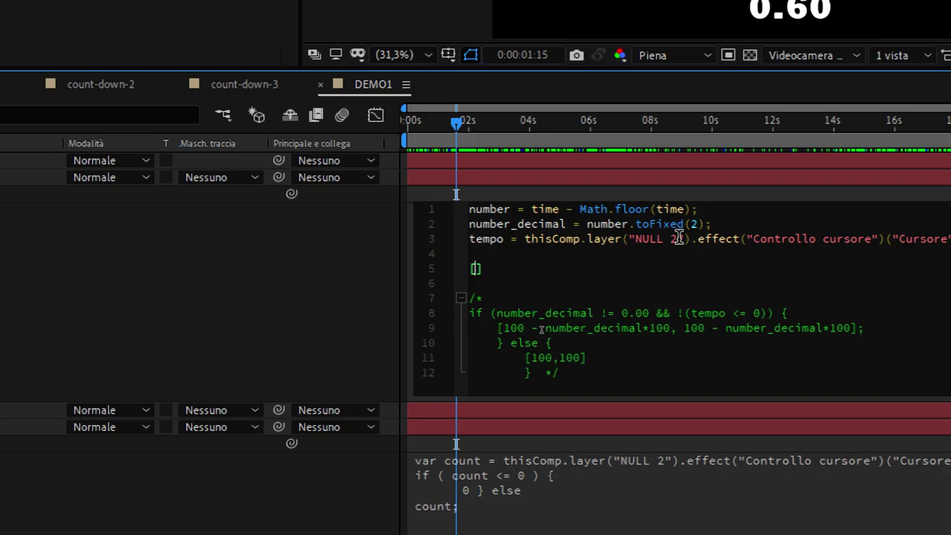
type("x, y")
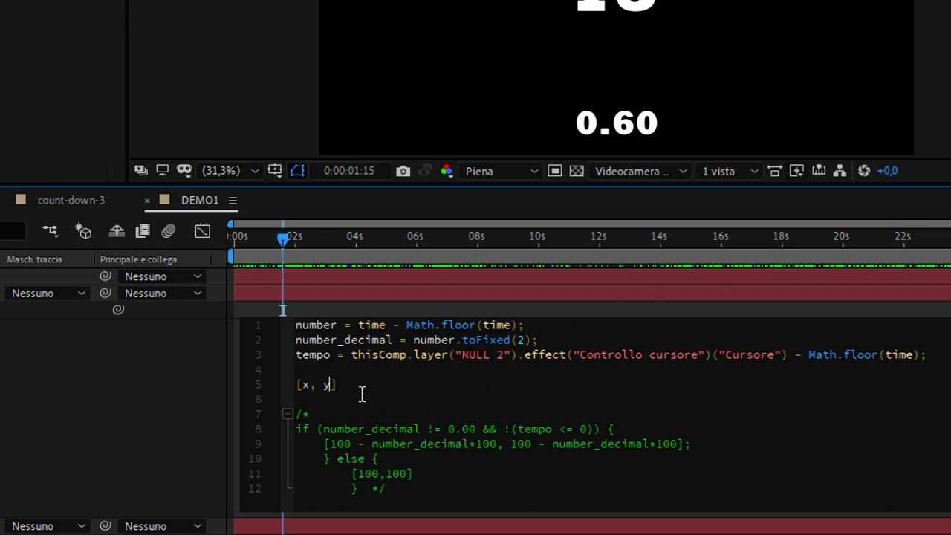
left_click_drag(356, 392, 281, 386)
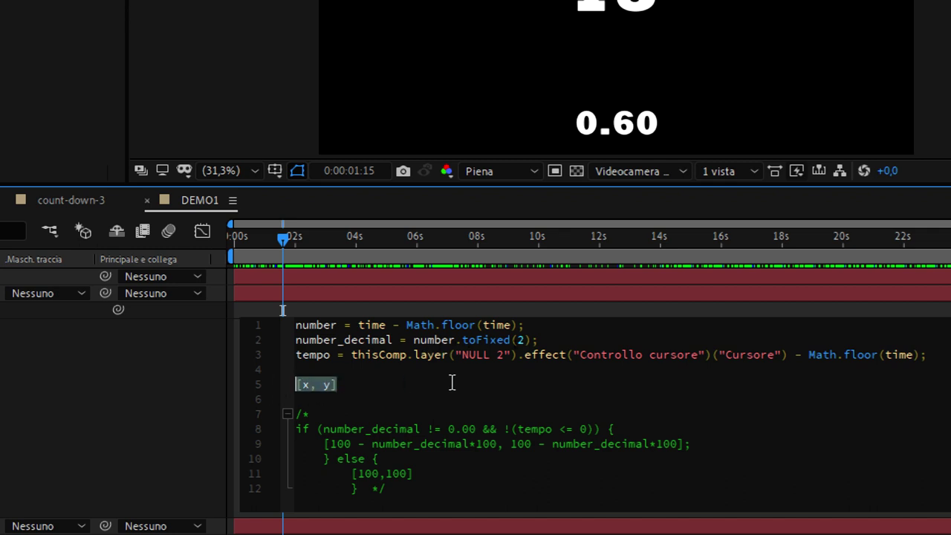
key("BackSpace")
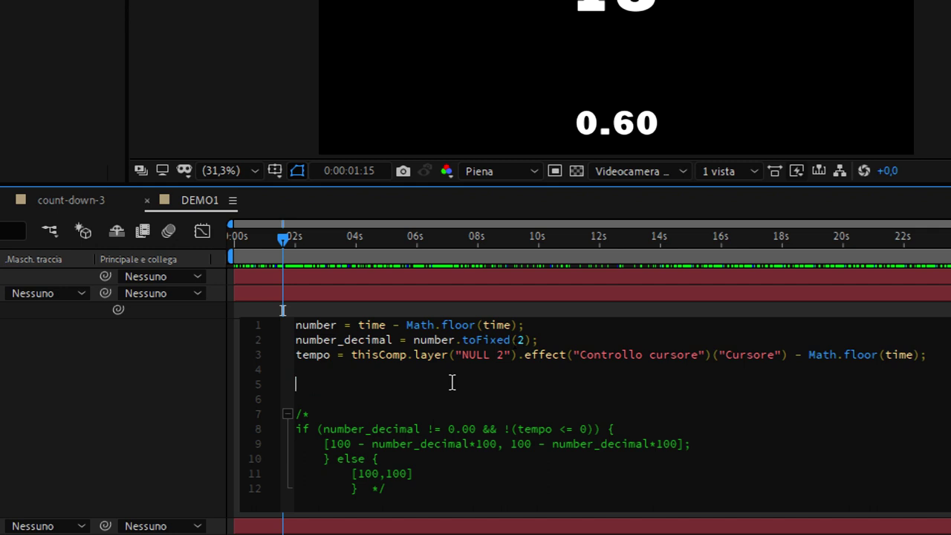
key("BackSpace")
- Delete the /* comment opener before the if statement
key("Delete")
key("Delete")
key("Delete")
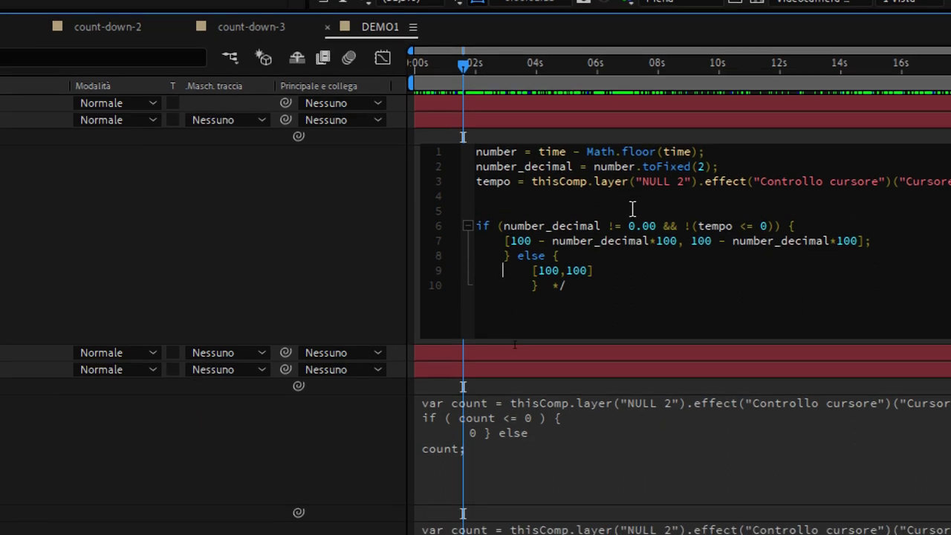
key("Down")
key("Down")
key("Down")
key("Down")
key("End")
- Remove the closing */ marker and highlight the number_decimal != 0.00 test
key("BackSpace")
key("BackSpace")
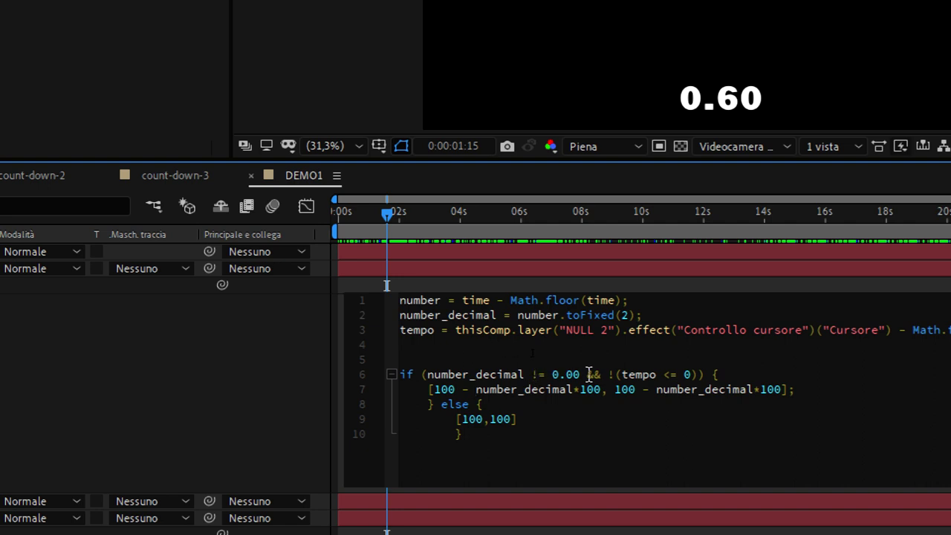
left_click(561, 375)
left_click_drag(568, 374, 578, 370)
left_click_drag(429, 375, 601, 376)
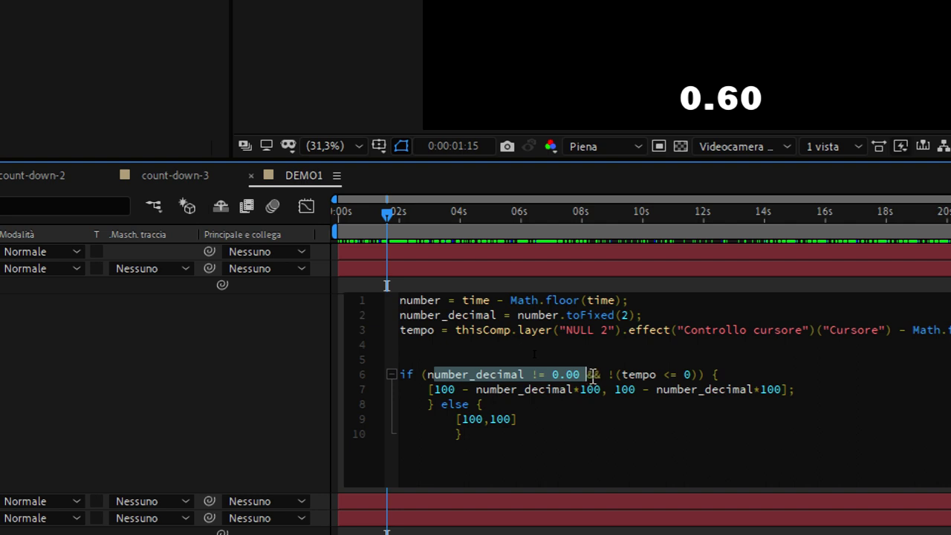
- Highlight the tempo <= 0 comparison and the tempo variable on line 3 to explain them
left_click(609, 374)
left_click_drag(629, 374, 670, 374)
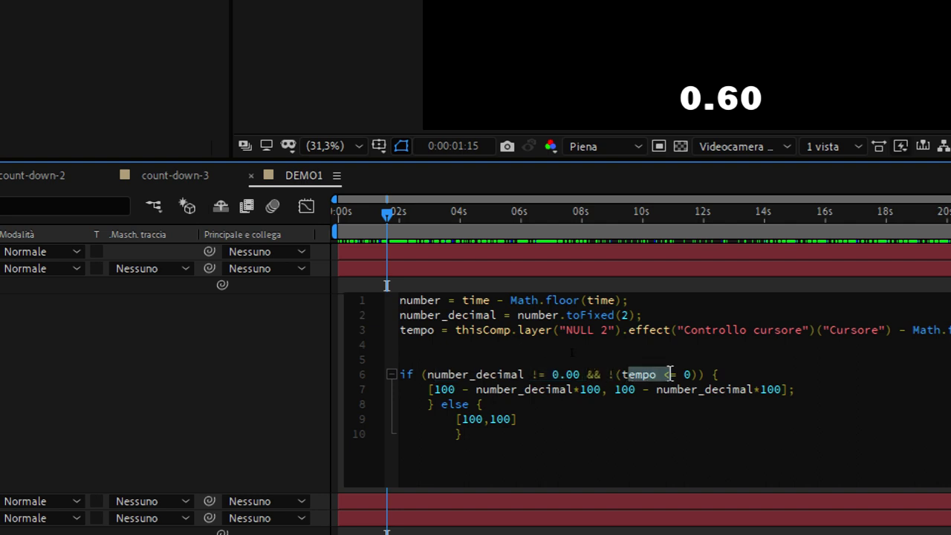
left_click_drag(401, 330, 435, 330)
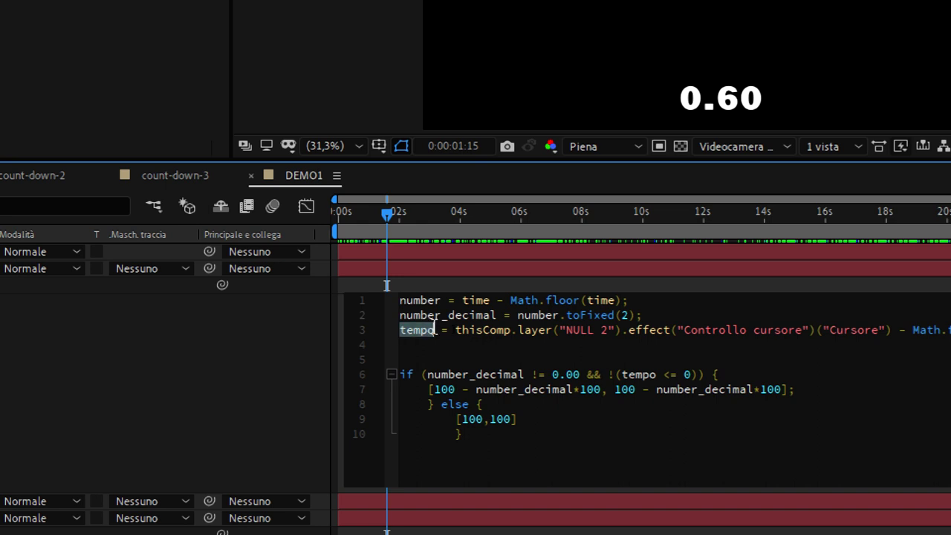
left_click_drag(648, 374, 691, 374)
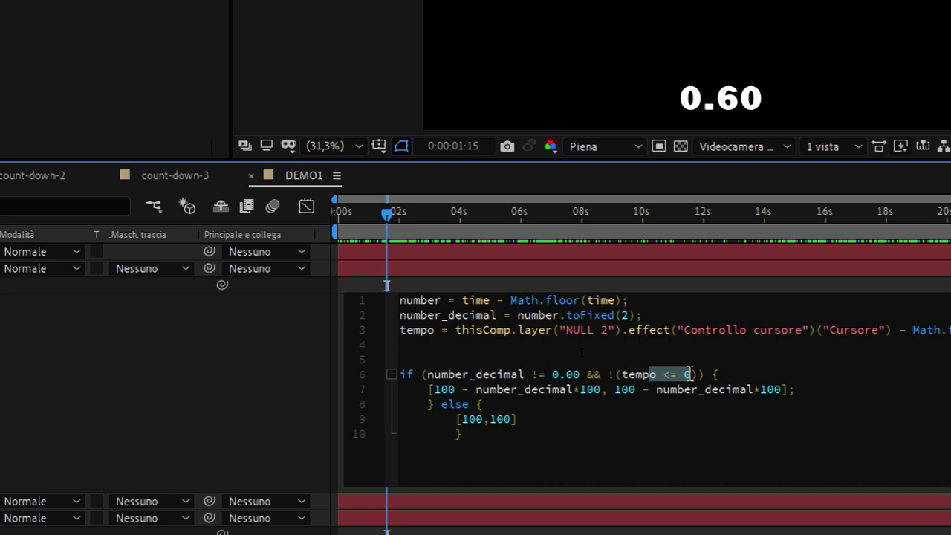
left_click_drag(587, 375, 421, 374)
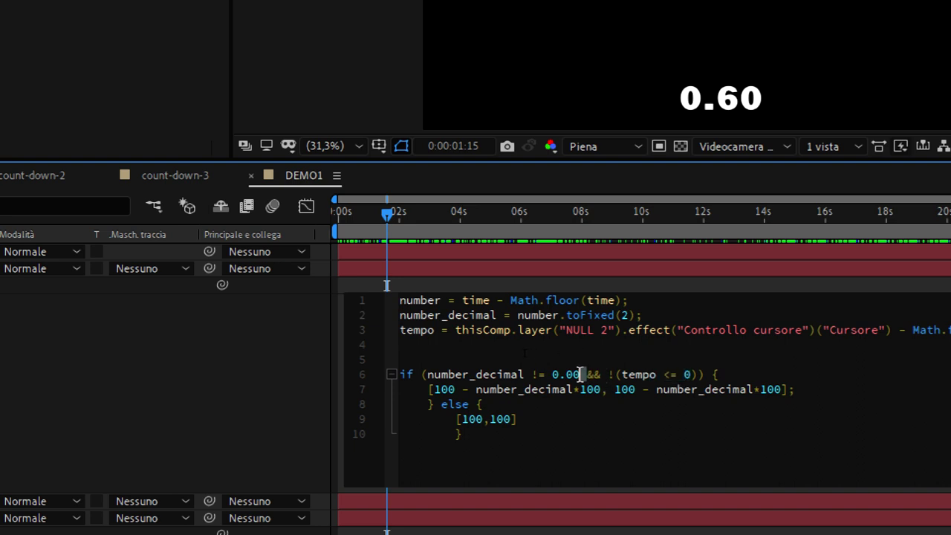
left_click(482, 390)
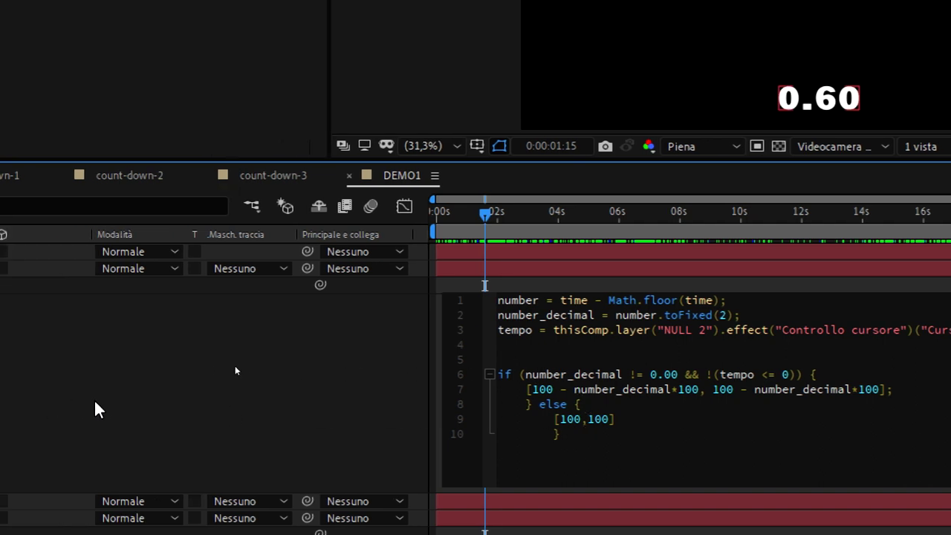
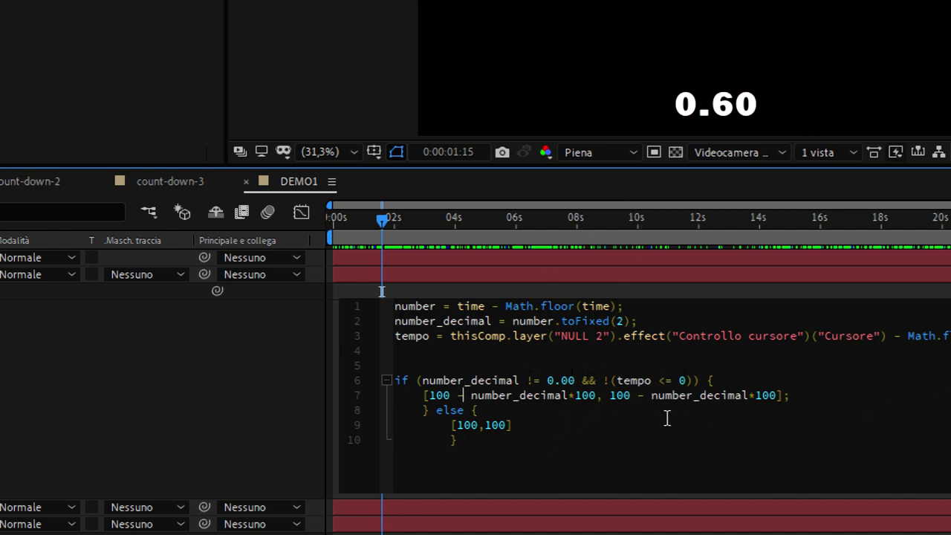
- Walk through the vertical and horizontal scale formulas, then return to the composition start
left_click_drag(609, 397, 782, 395)
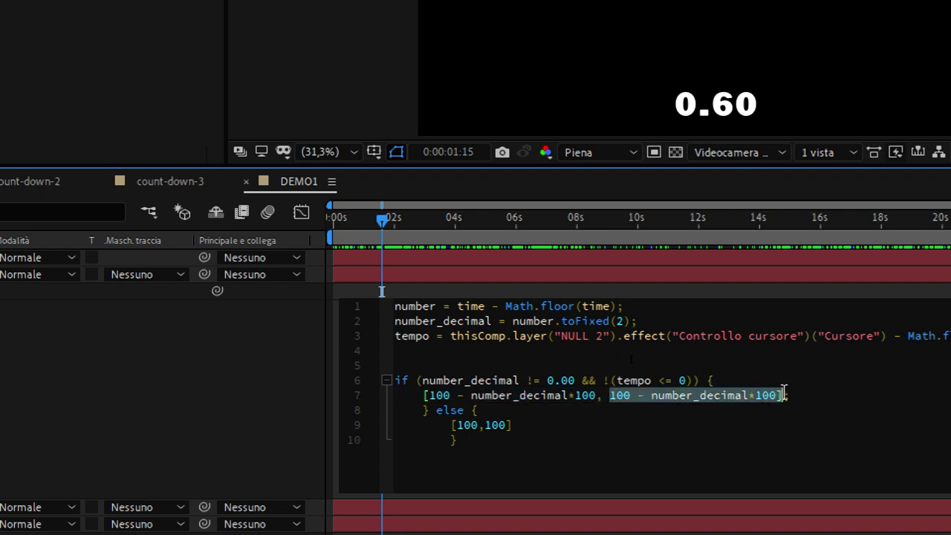
left_click(443, 409)
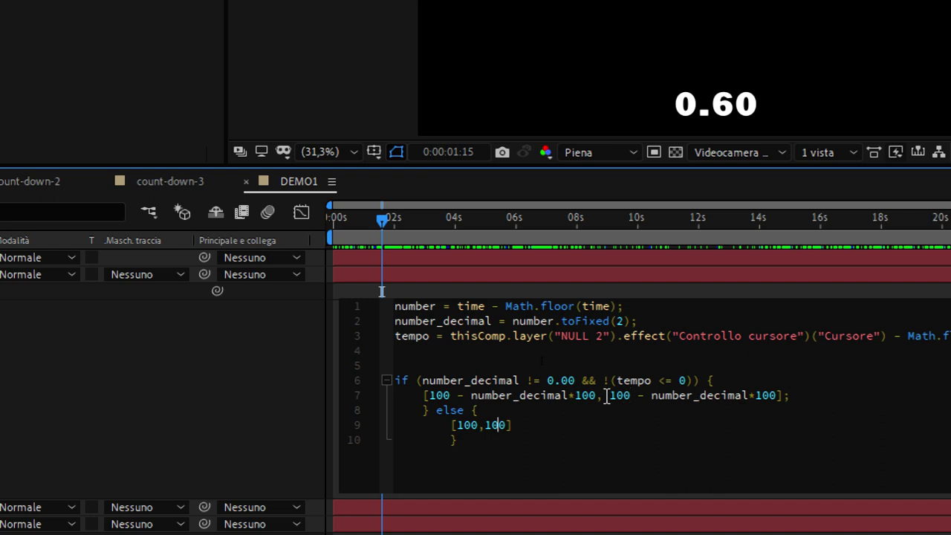
left_click_drag(430, 395, 506, 395)
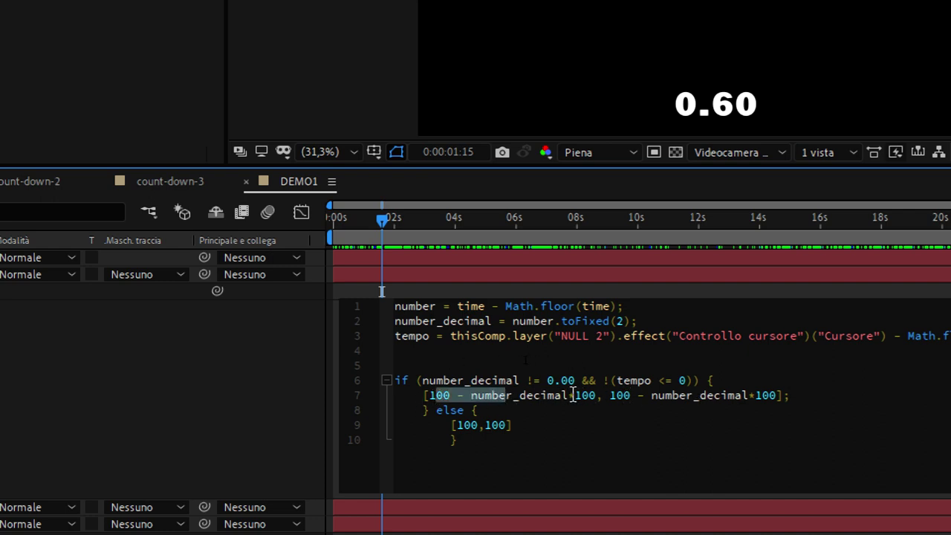
left_click_drag(597, 396, 569, 395)
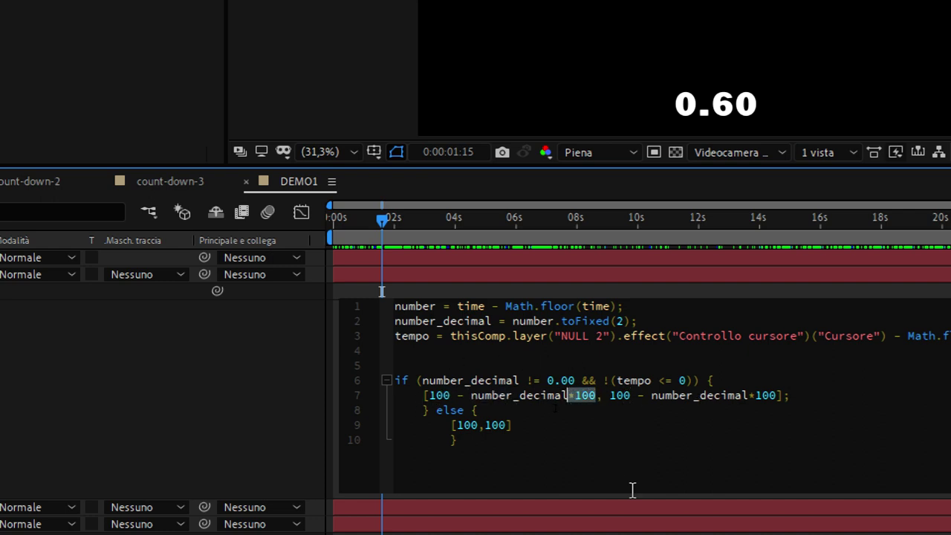
left_click(363, 220)
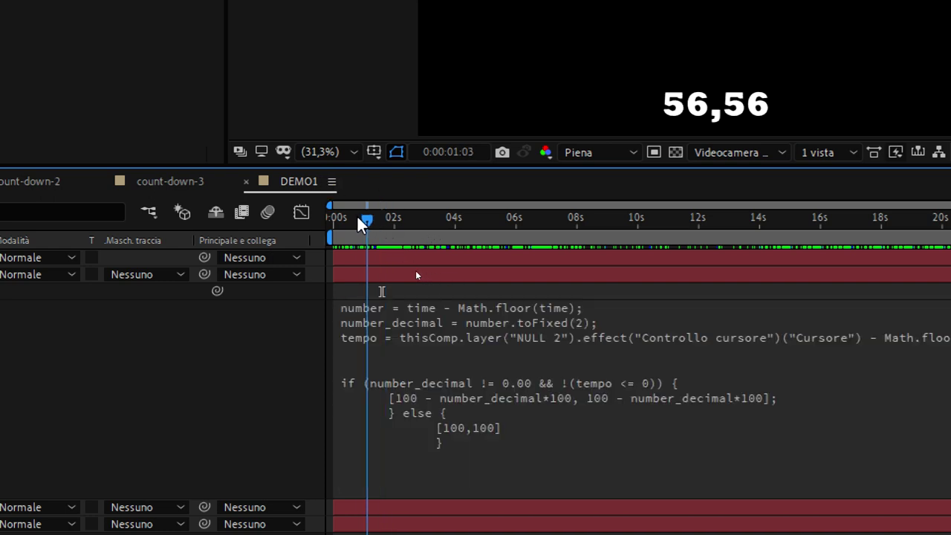
key("Home")
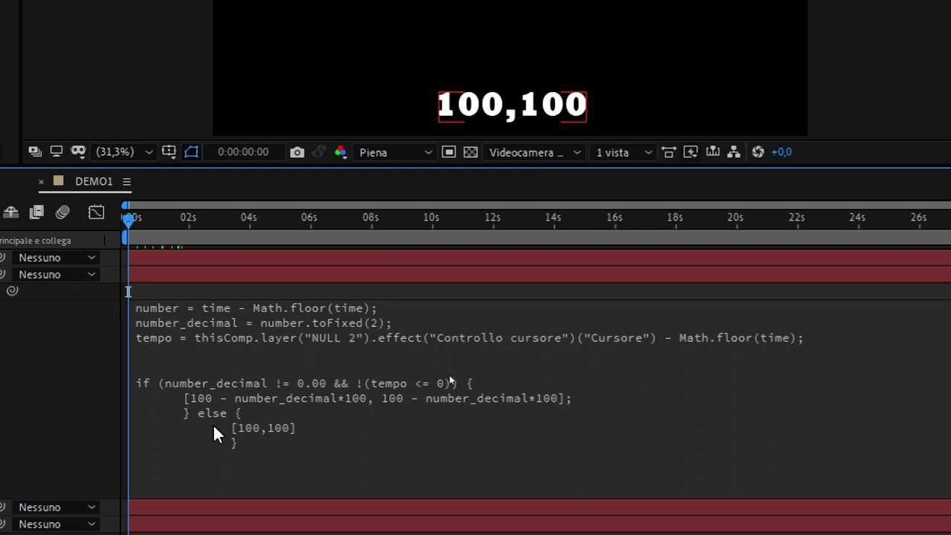
- Review the Scale expression's condition, shrinking-scale line and 100,100 else branch
left_click(214, 430)
left_click(272, 410)
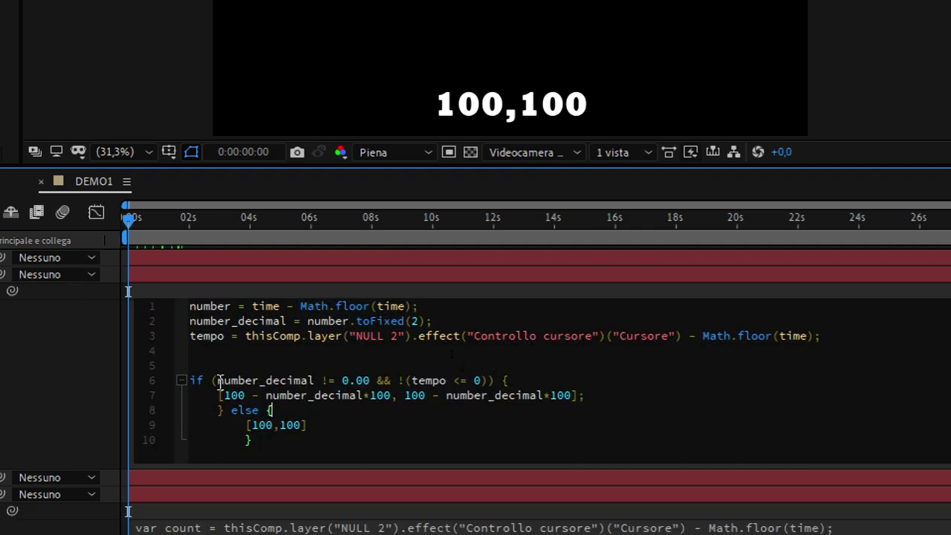
left_click_drag(220, 382, 504, 400)
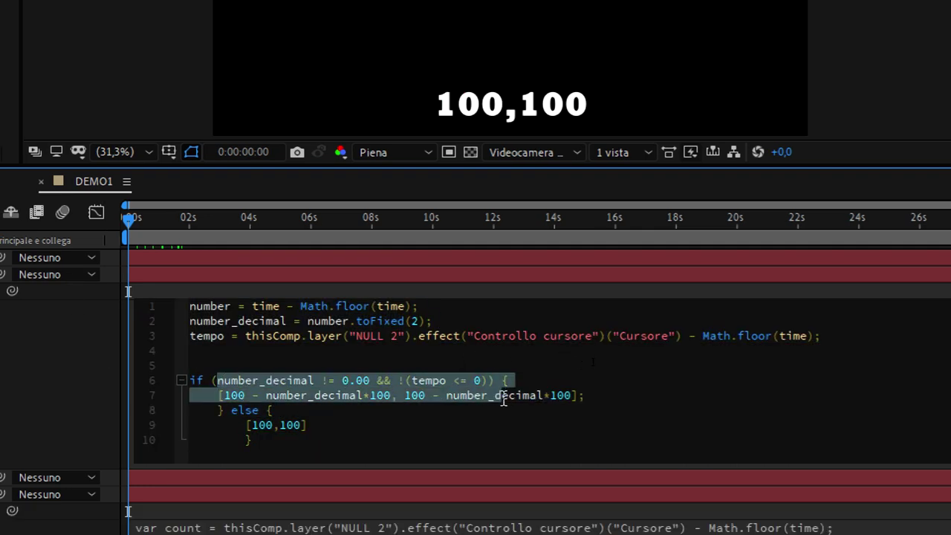
left_click(231, 440)
left_click_drag(232, 411, 315, 444)
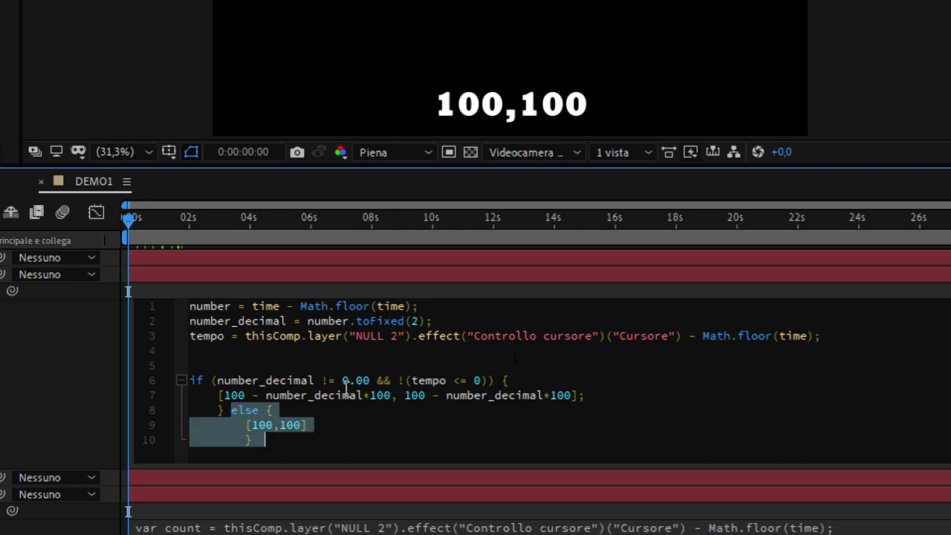
left_click_drag(323, 381, 494, 381)
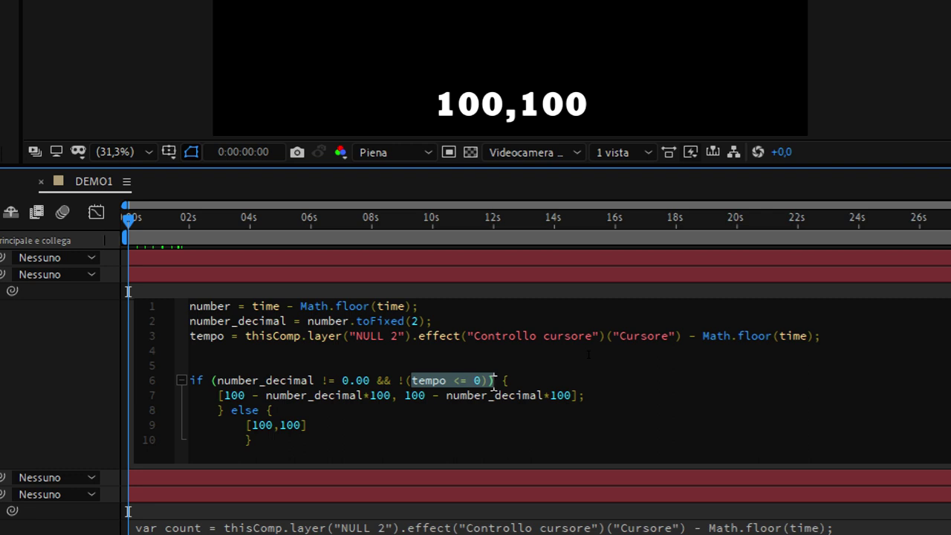
left_click(199, 431)
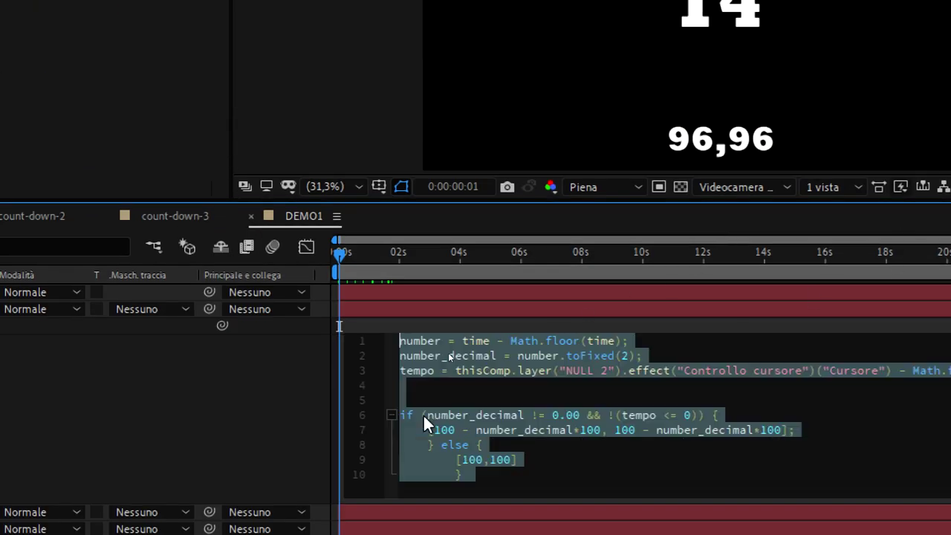
- Examine line 7's horizontal formula and the not-equal-zero and tempo tests on line 6
left_click(446, 430)
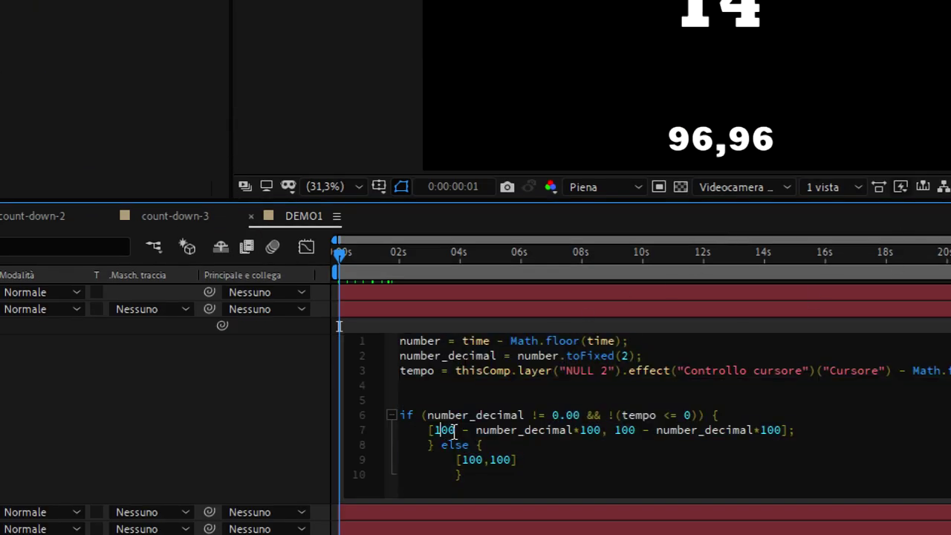
left_click_drag(431, 429, 602, 429)
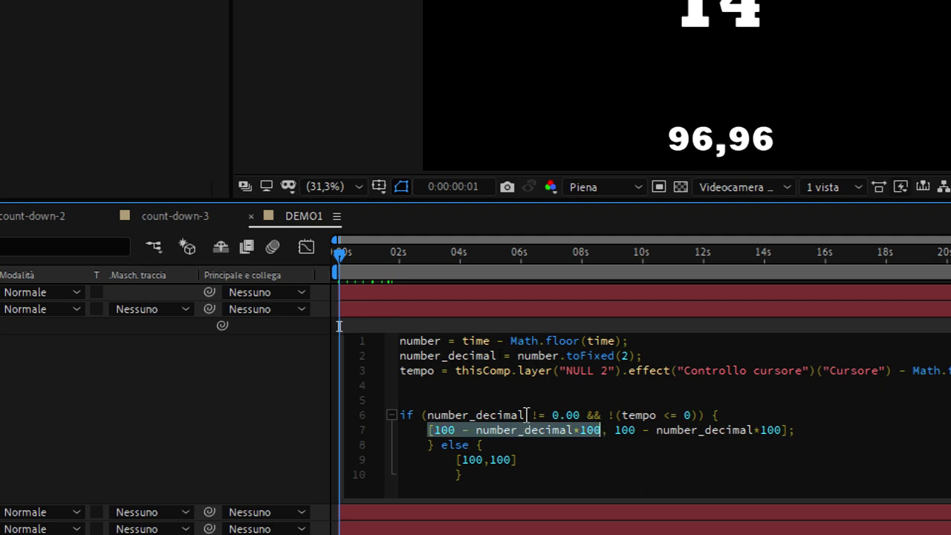
left_click(527, 414)
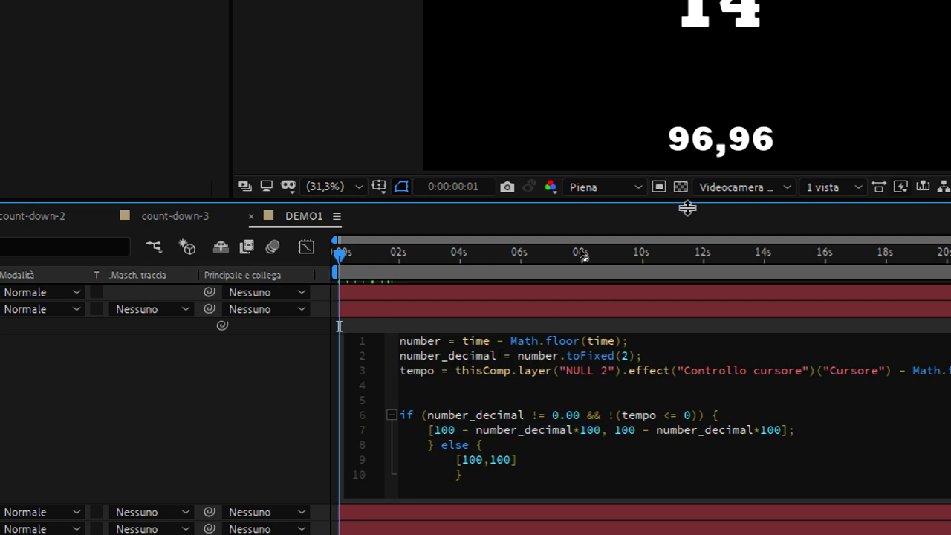
left_click_drag(543, 414, 586, 414)
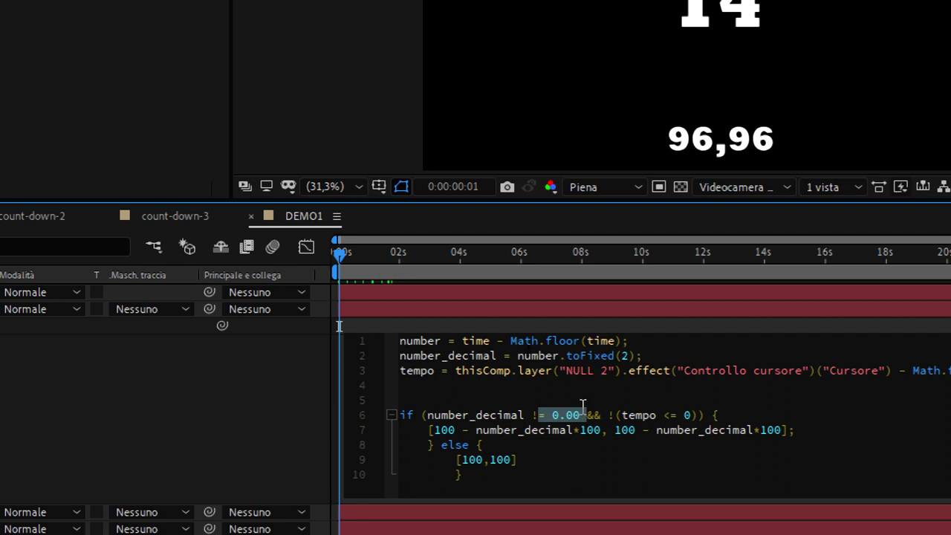
left_click_drag(412, 355, 449, 355)
left_click(544, 414)
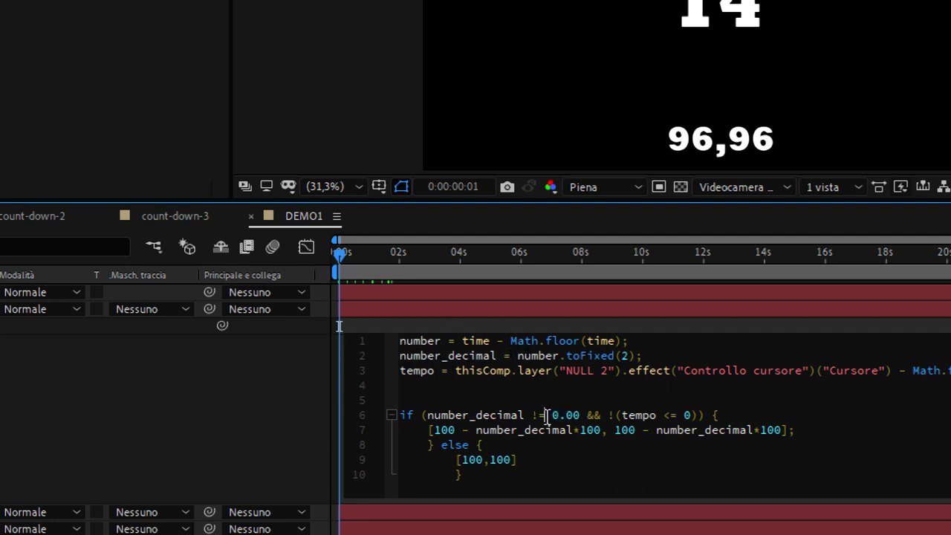
left_click_drag(624, 415, 695, 415)
left_click(439, 414)
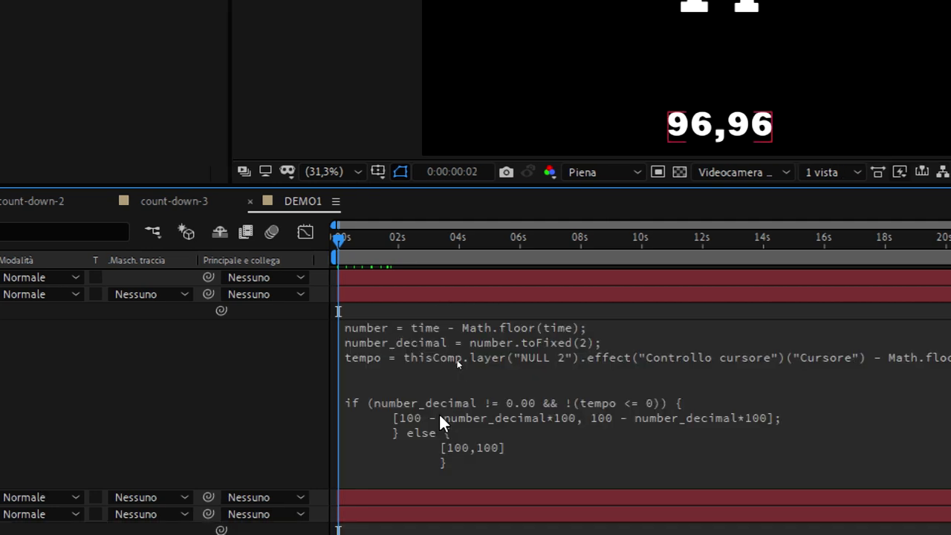
key("ctrl+a")
left_click(476, 387)
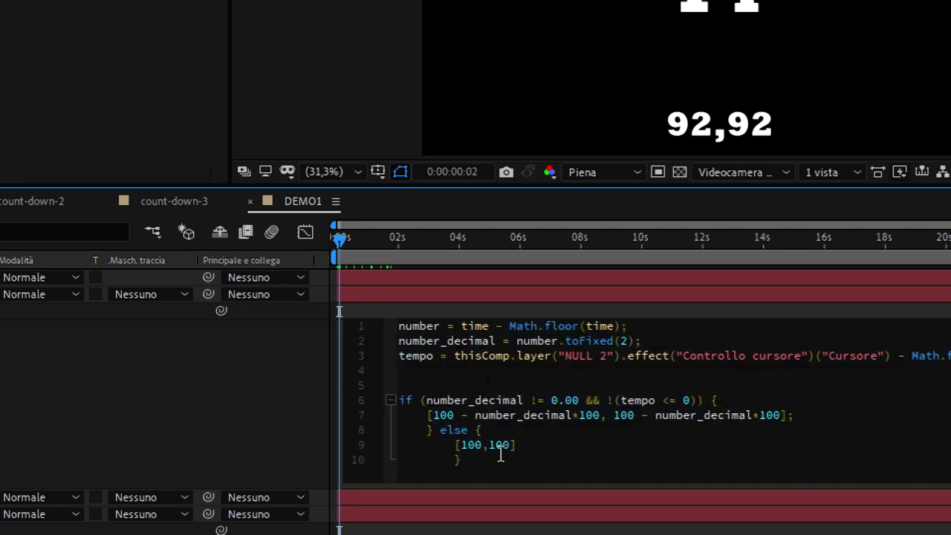
- Temporarily replace the if/else block with number_decimal and commit to preview its value
left_click_drag(502, 460, 337, 394)
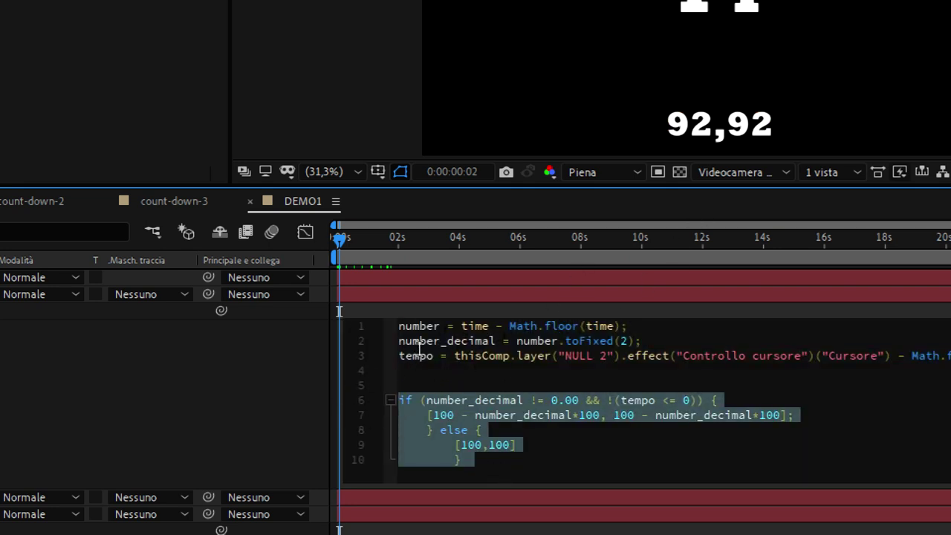
key("BackSpace")
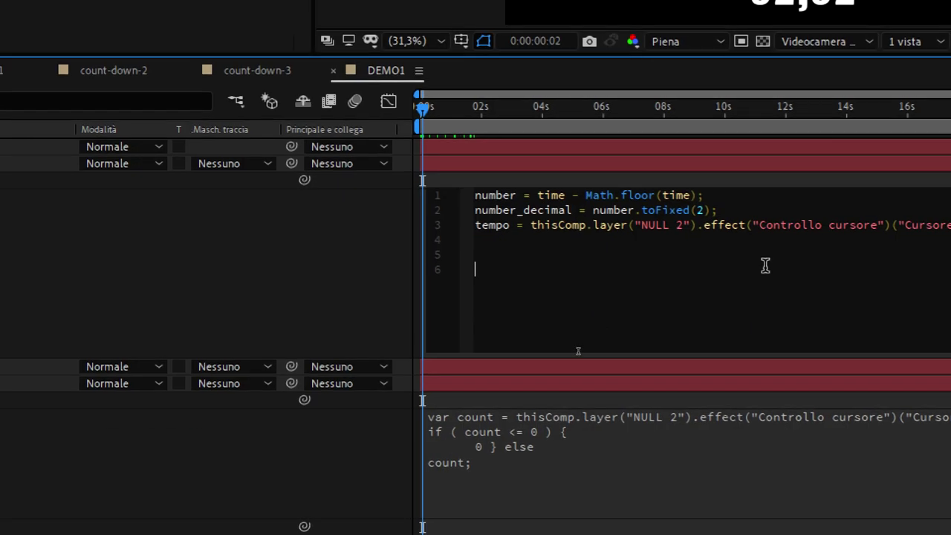
type("numb")
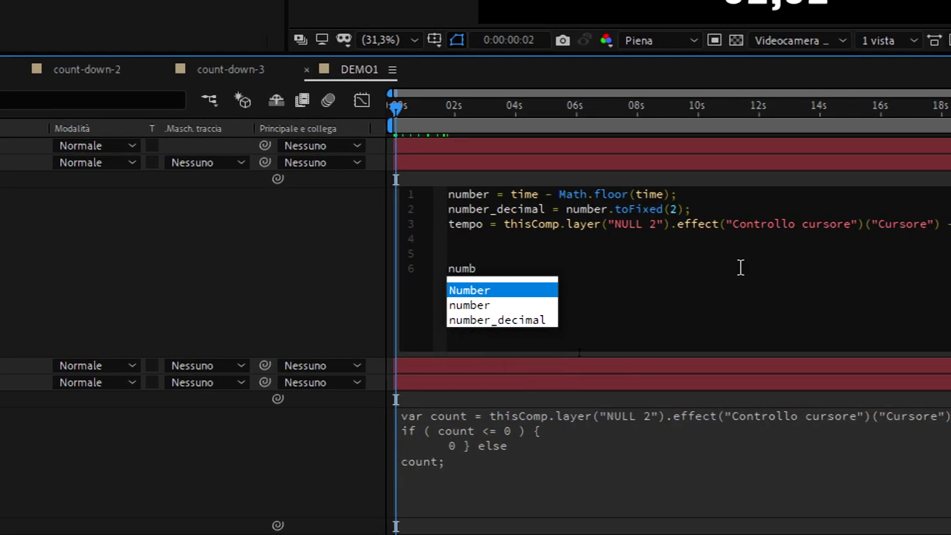
key("Down")
key("Down")
key("Return")
type(";")
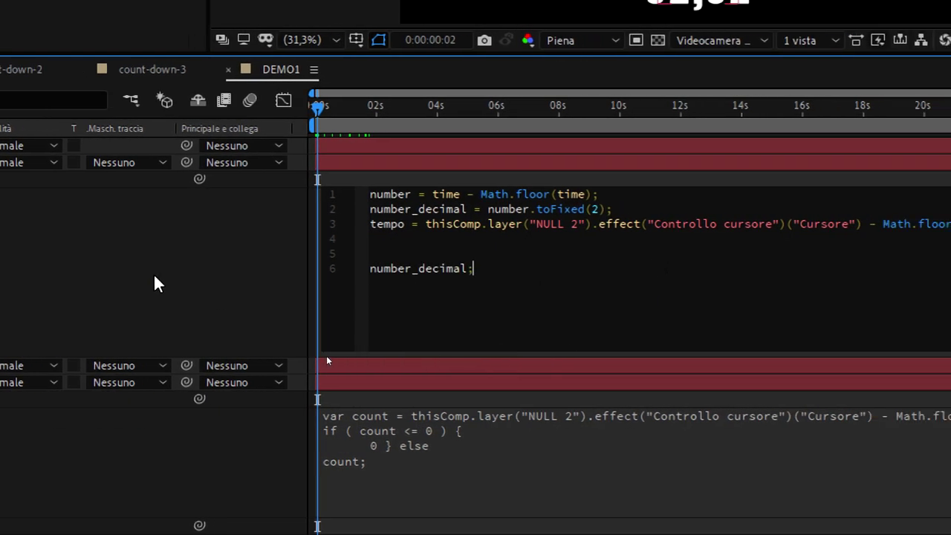
left_click(155, 283)
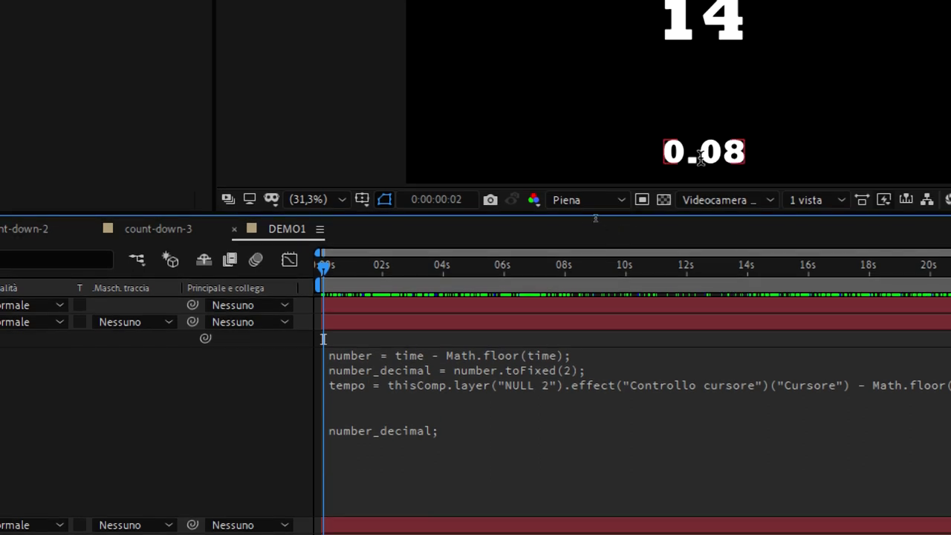
- Paste the if/else block back, making line 6's scale 100 minus number_decimal*100, and apply it
left_click(376, 368)
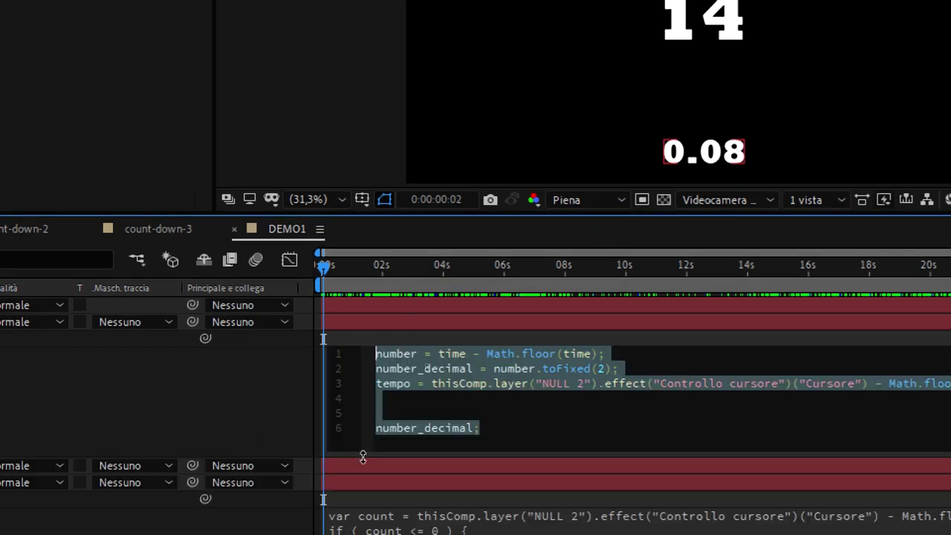
left_click_drag(514, 428, 376, 413)
key("ctrl+v")
left_click(527, 414)
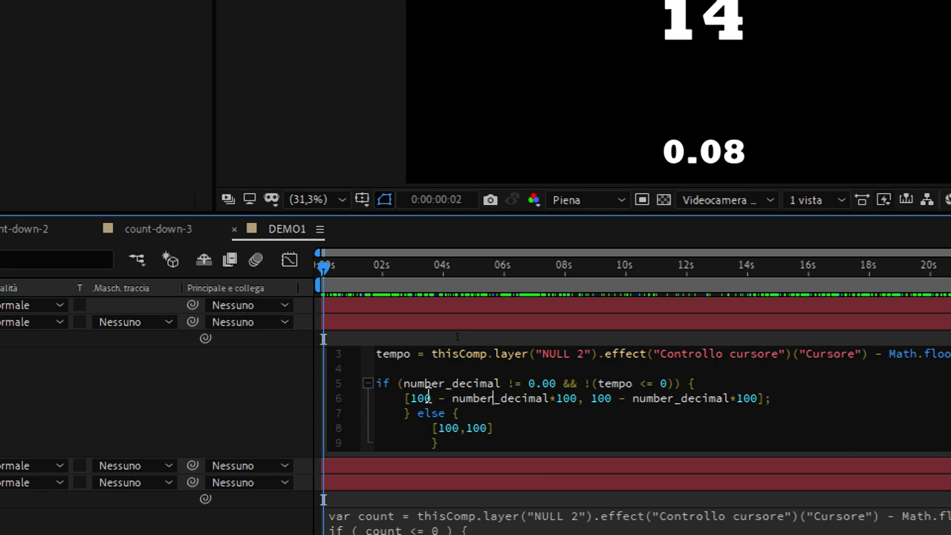
left_click(437, 399)
type("-")
left_click_drag(446, 398, 578, 399)
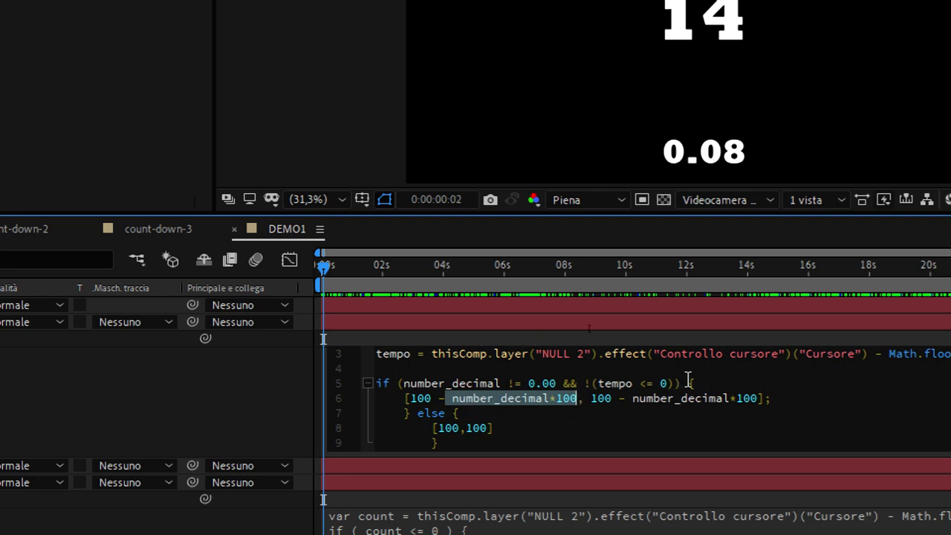
left_click(253, 399)
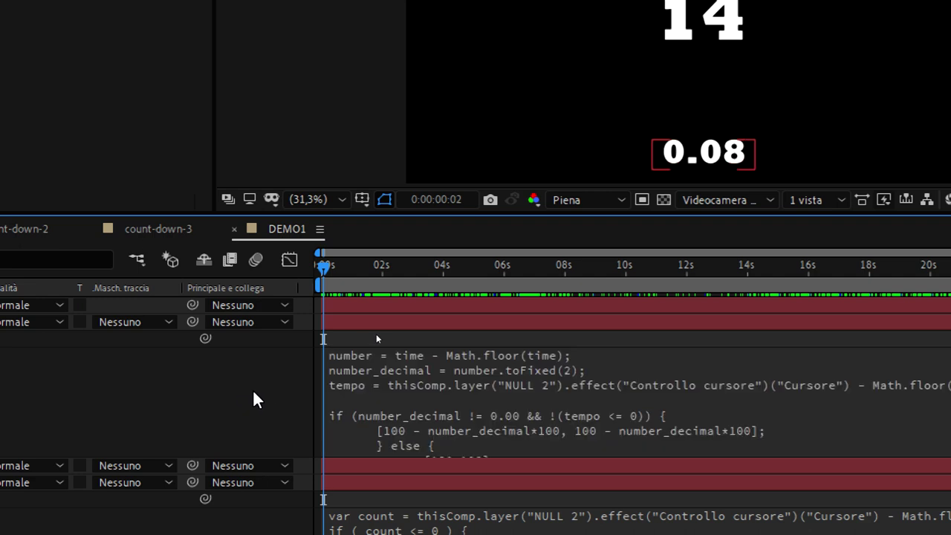
- Commit the test expression and step forward four frames to watch the scale pair shrink
left_click(446, 421)
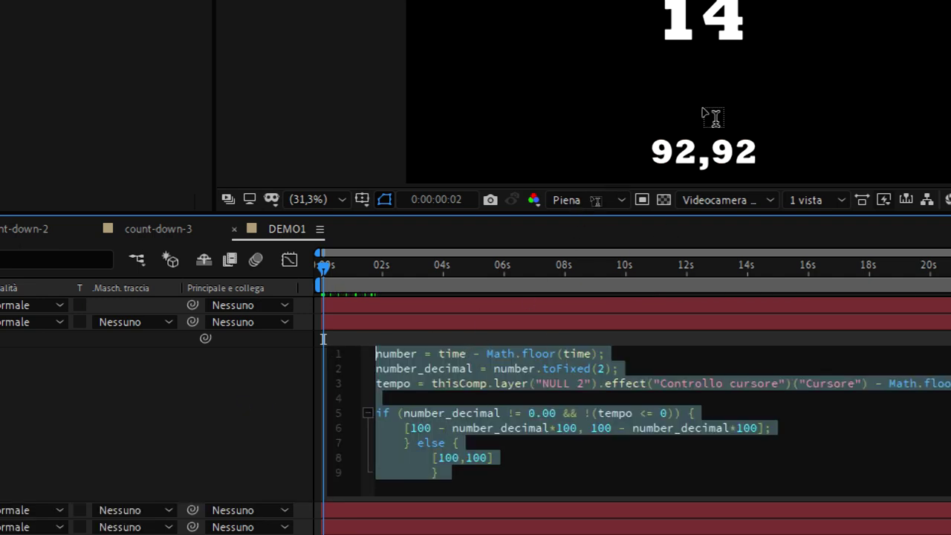
left_click(249, 420)
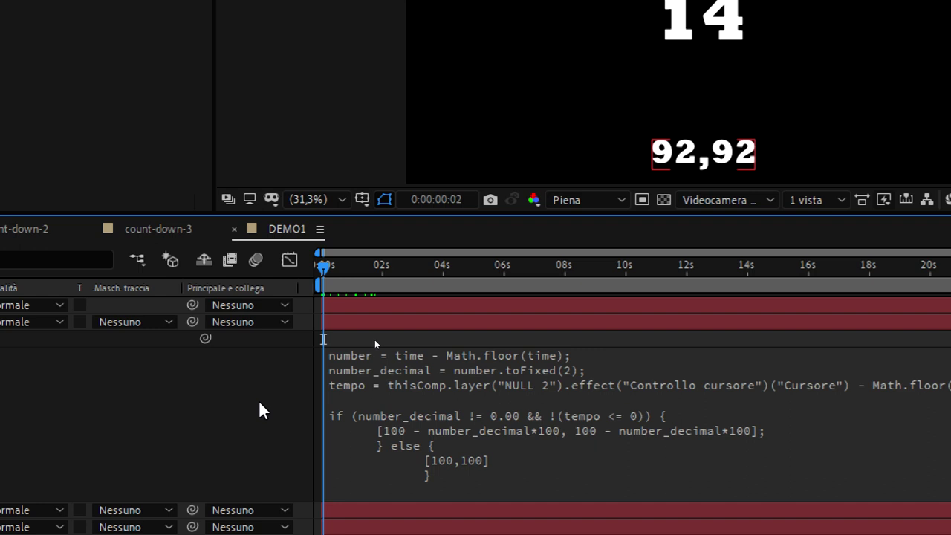
key("Page_Down")
key("Page_Down")
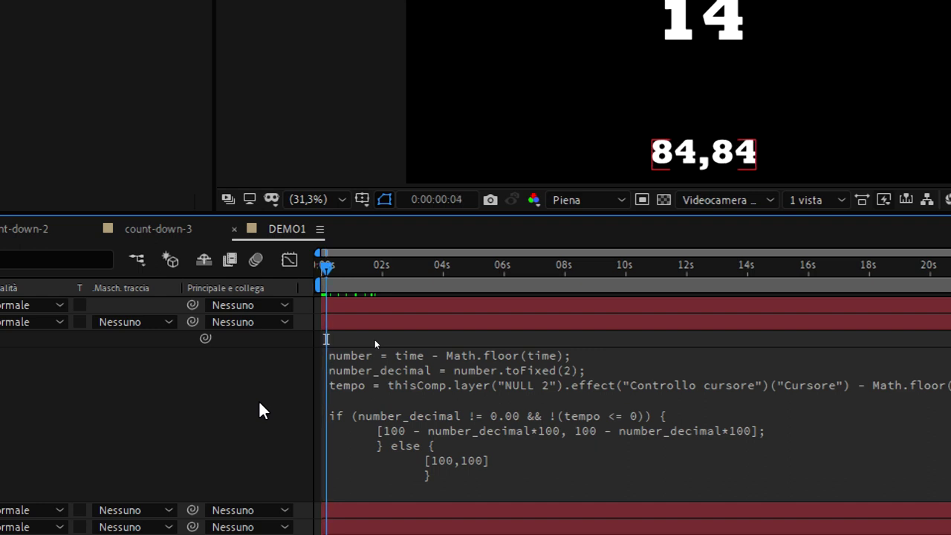
key("Page_Down")
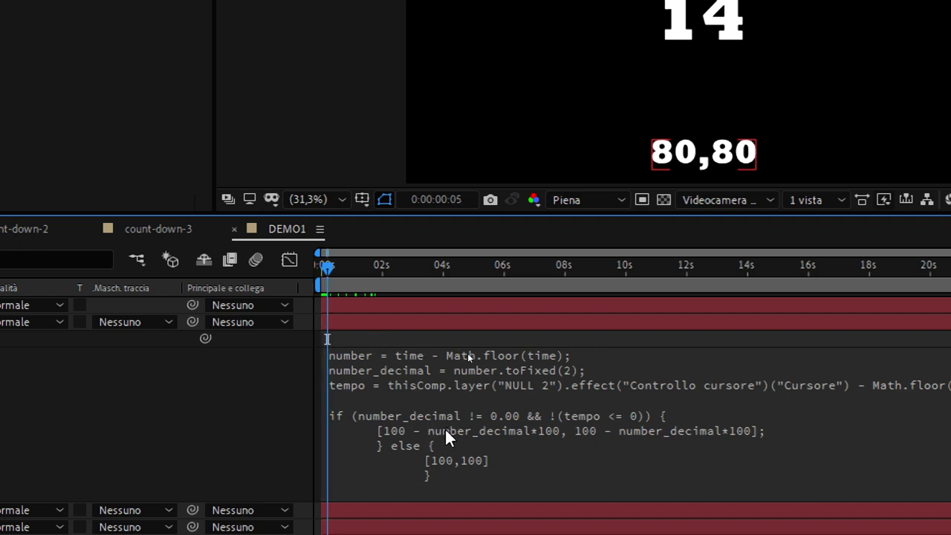
key("Page_Down")
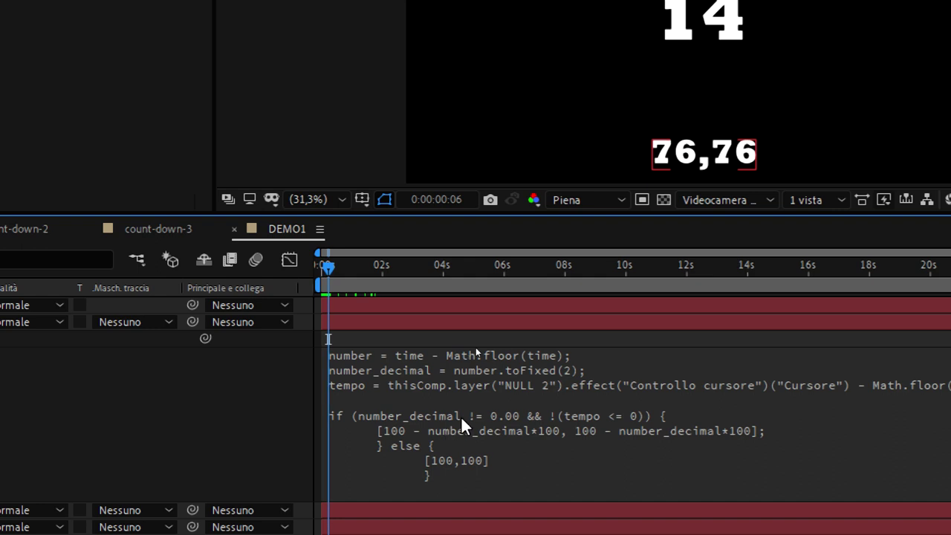
key("Page_Down")
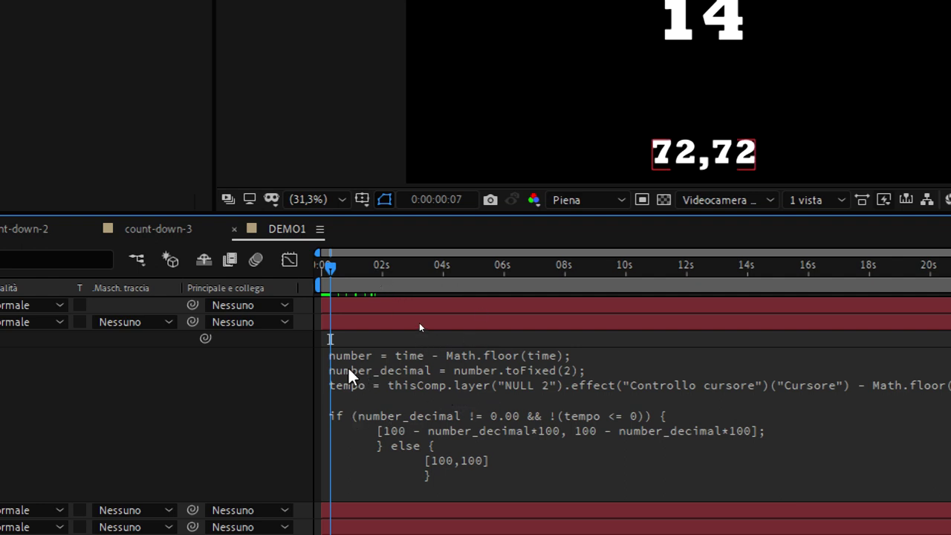
- Inspect the number_decimal line on line 2, then play the DEMO1 preview
left_click(472, 381)
left_click(529, 369)
left_click(569, 369)
left_click_drag(625, 365, 325, 364)
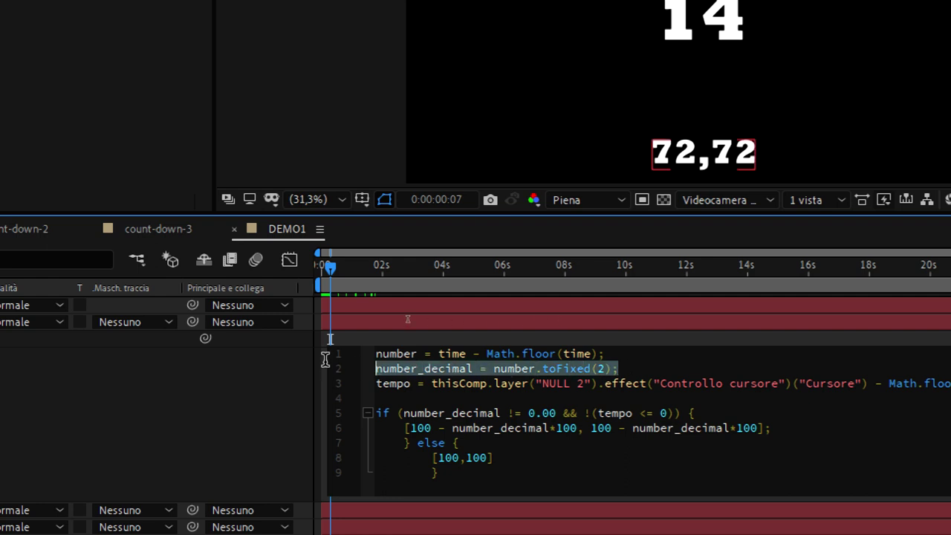
left_click(240, 397)
key("space")
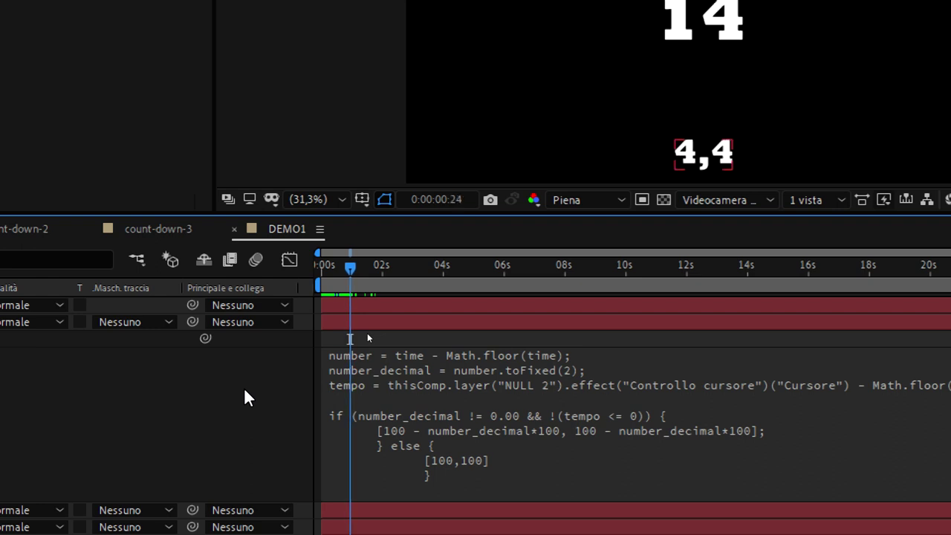
- Review the code and select the whole if/else block in the test expression
left_click(377, 379)
left_click(401, 356)
left_click_drag(393, 355, 661, 364)
left_click(466, 370)
left_click(713, 355)
left_click(528, 413)
mouse_move(484, 495)
left_mouse_down()
mouse_move(389, 424)
mouse_move(359, 419)
left_mouse_up()
- Replace the if/else block with number_decimal; and commit it, showing 0.00 at one second
type("mi")
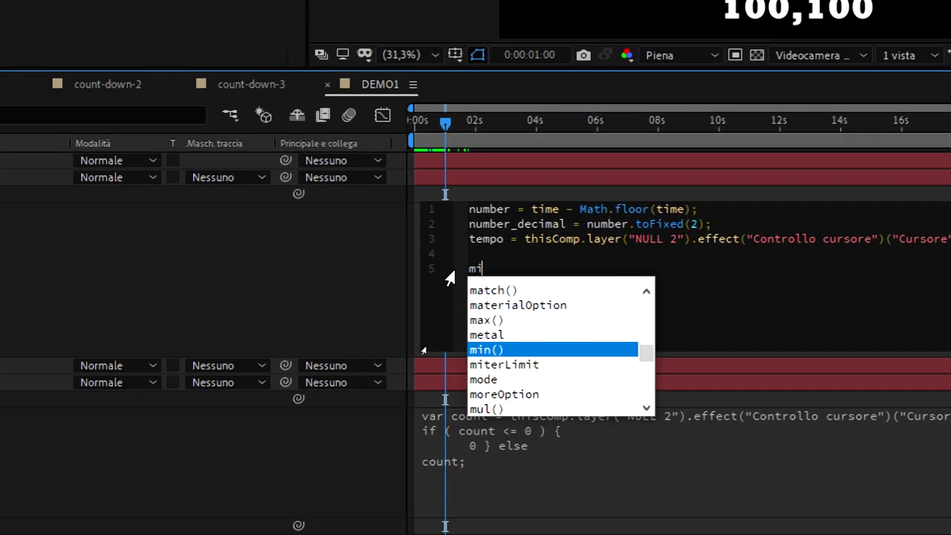
key("Return")
key("BackSpace")
key("BackSpace")
key("BackSpace")
key("BackSpace")
key("BackSpace")
type("number")
key("Down")
key("Down")
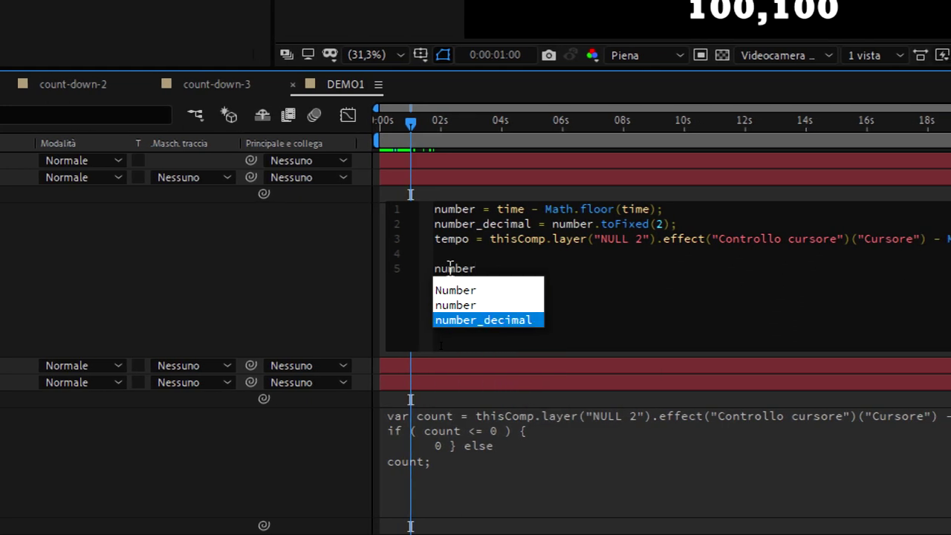
key("Return")
type(";")
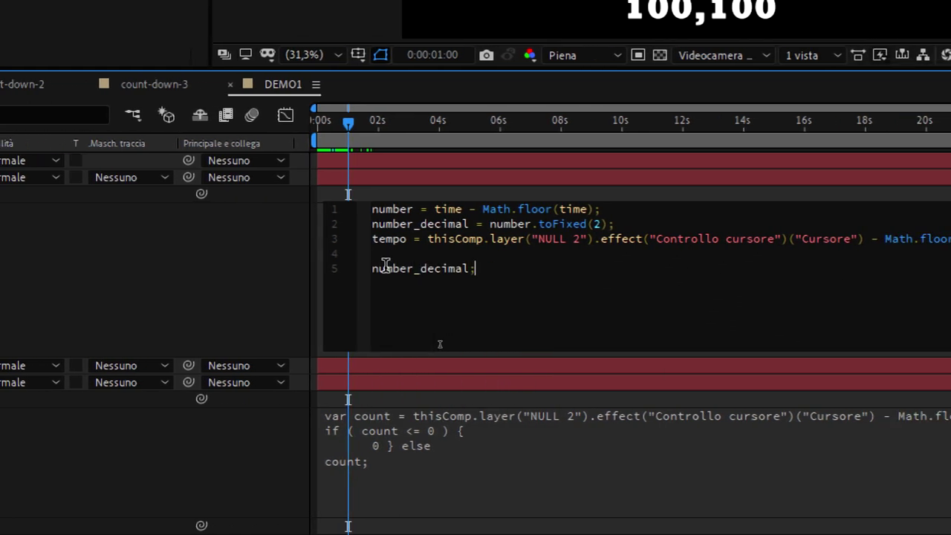
left_click(240, 295)
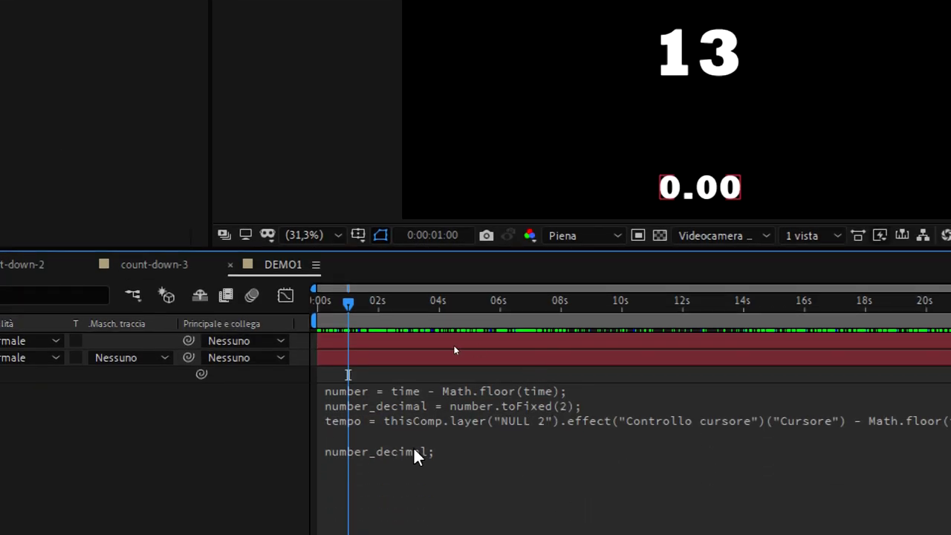
- Paste the if/else scale block back over the number_decimal line and review its condition and else branch
left_click(467, 451)
double_click(466, 451)
type("if (number_decimal != 0.00 && !(tempo <= 0)) {     [100 - number_decimal*100, 100 - number_decimal*100];     } else {         [100,100]         }")
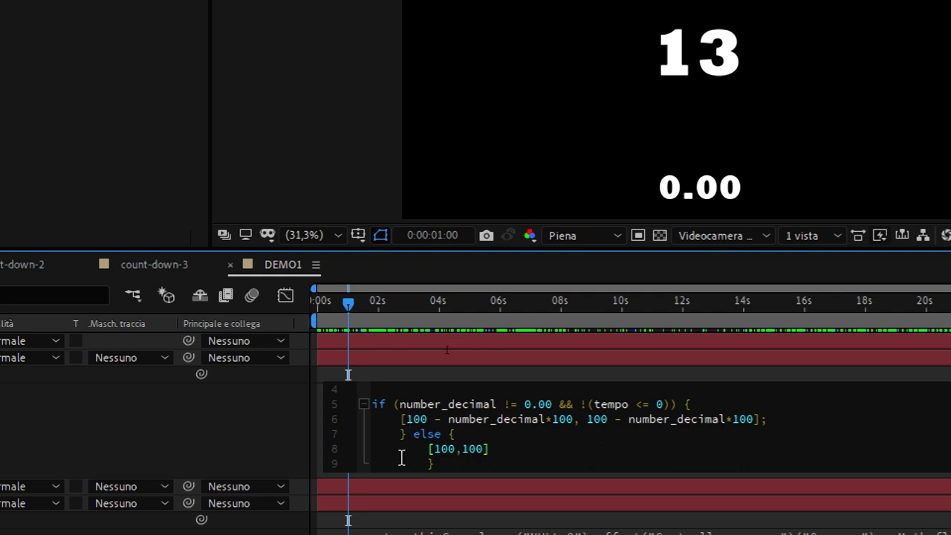
left_click_drag(414, 434, 465, 459)
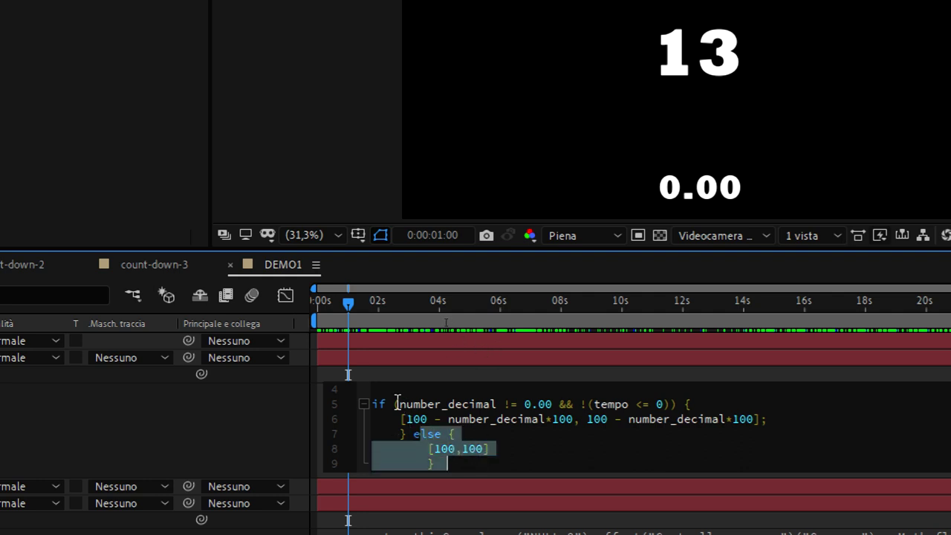
left_click_drag(401, 404, 553, 404)
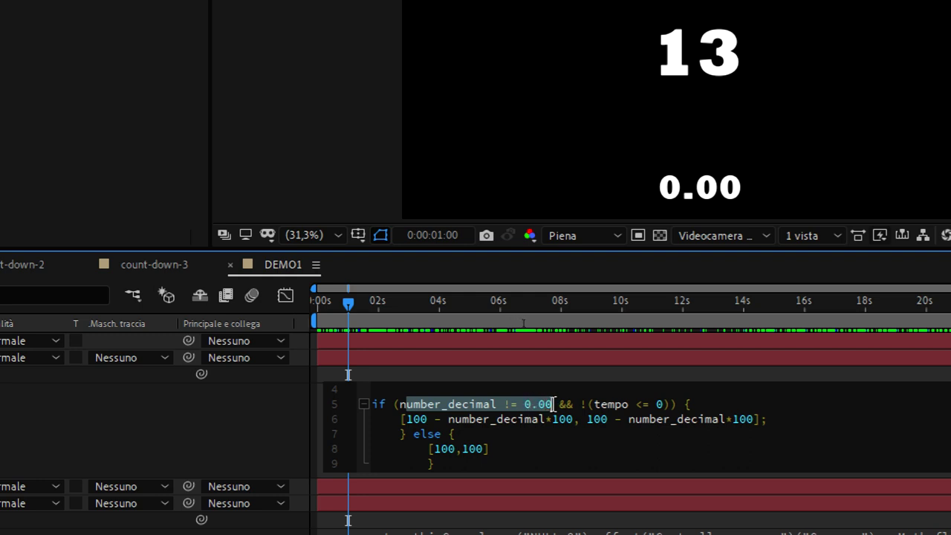
left_click(462, 454)
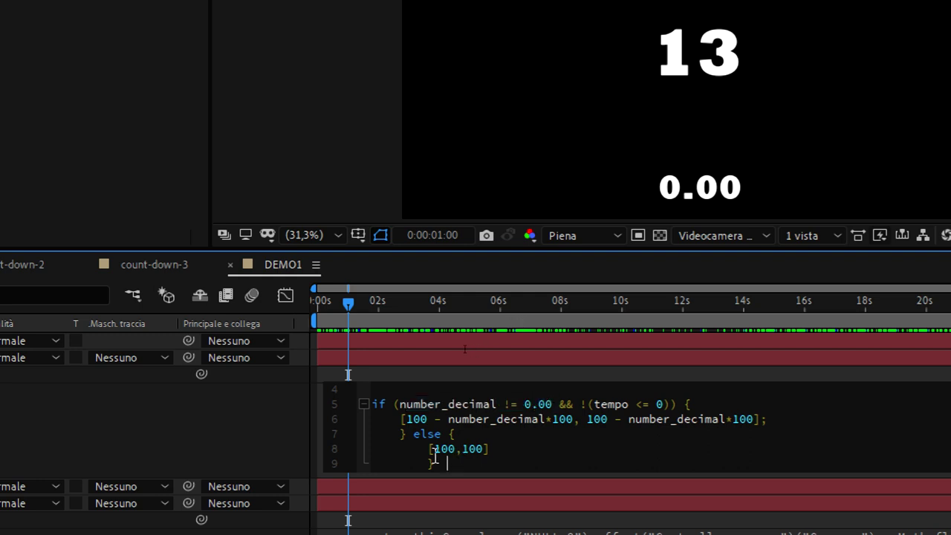
left_click_drag(434, 449, 502, 457)
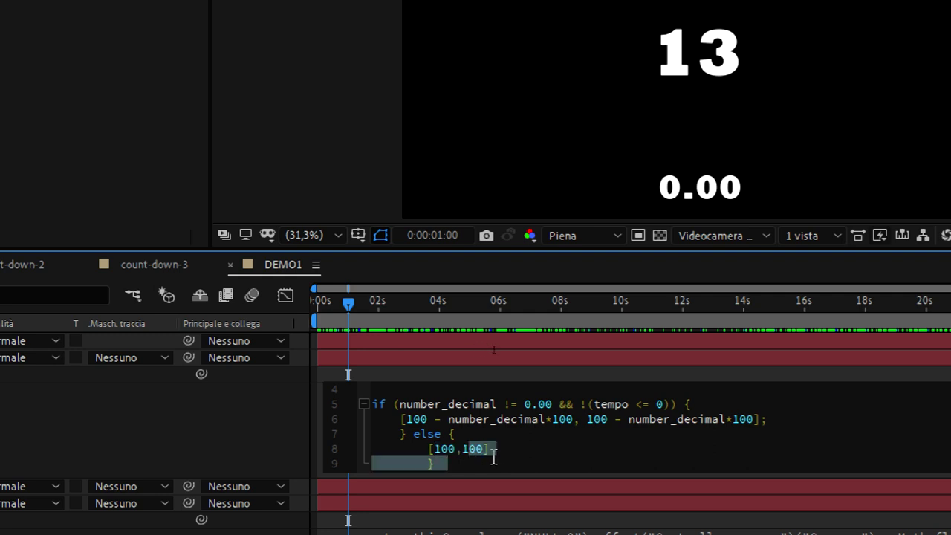
scroll(495, 441, "up", 1)
key("ctrl+a")
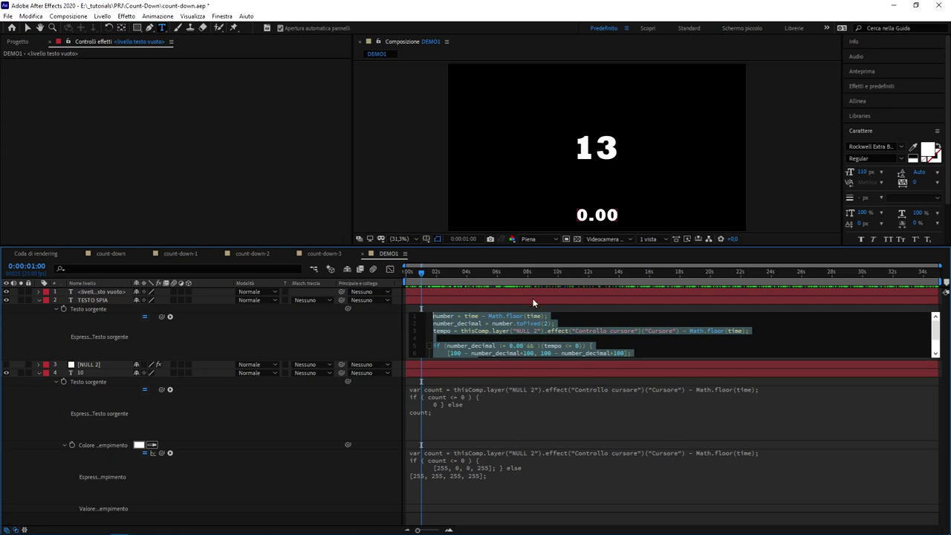
- Restore the full variables-plus-if/else expression so the test text reads 100,100 at one second
key("ctrl+v")
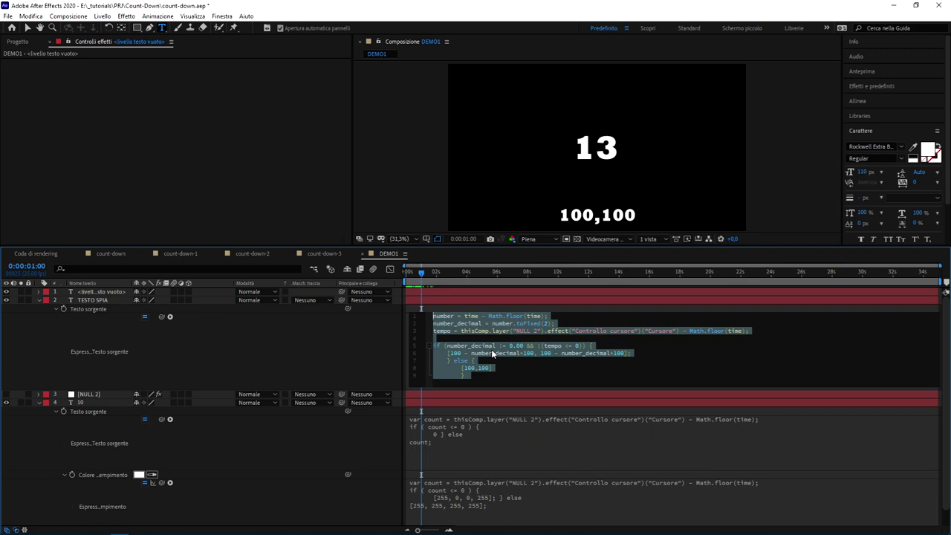
left_click(491, 349)
left_click_drag(491, 375, 420, 318)
left_click(492, 354)
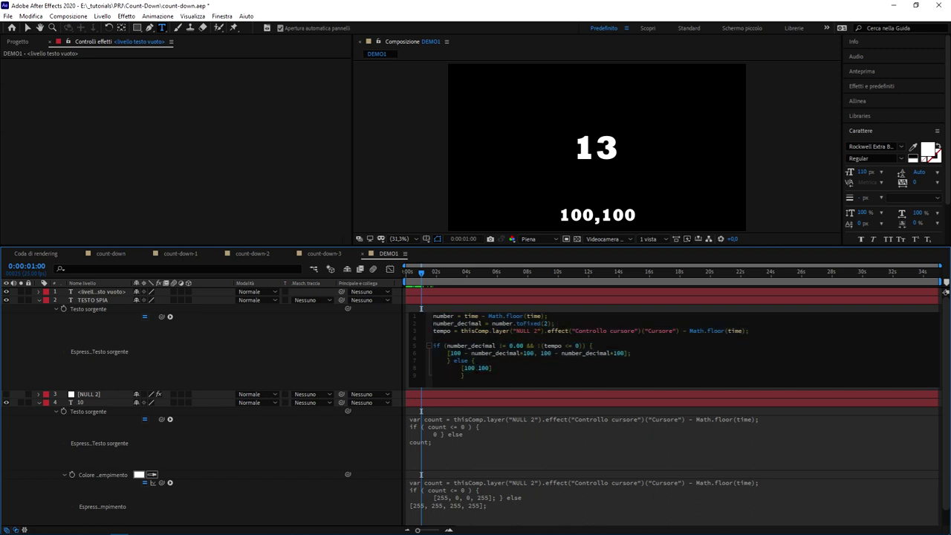
left_click_drag(492, 375, 433, 316)
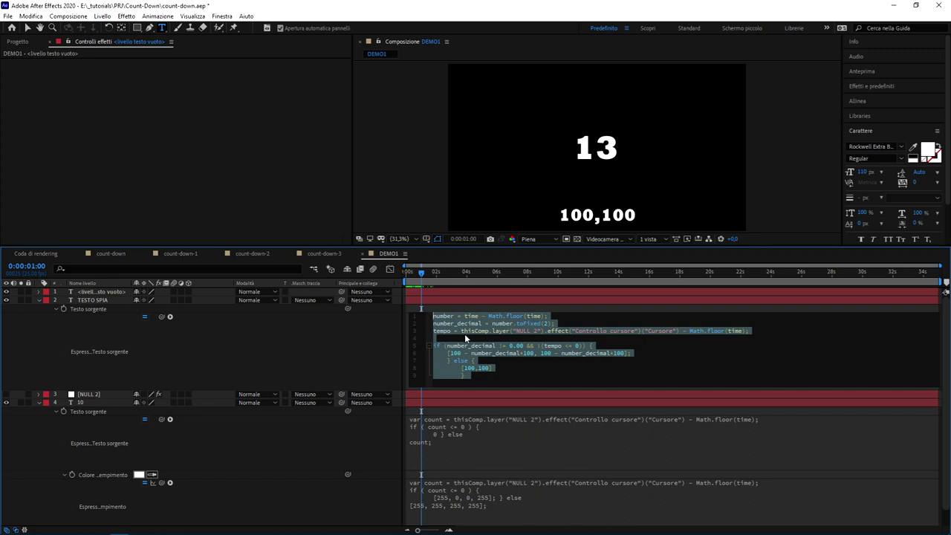
left_click(466, 339)
left_click_drag(474, 376, 432, 315)
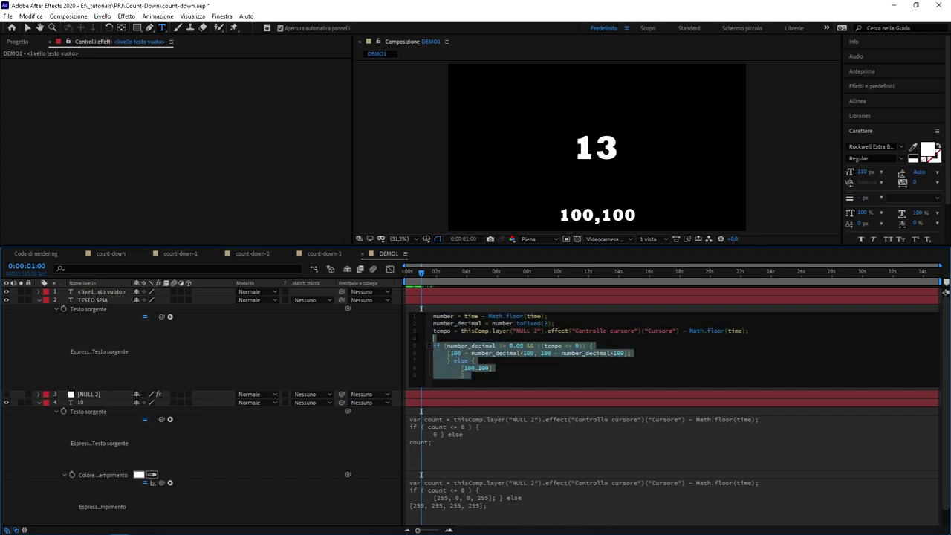
left_click(487, 340)
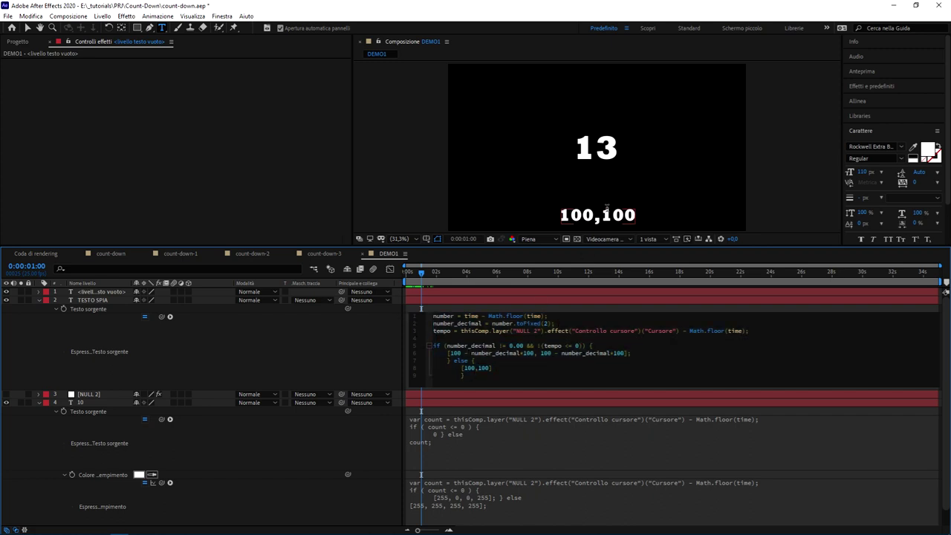
key("ctrl+a")
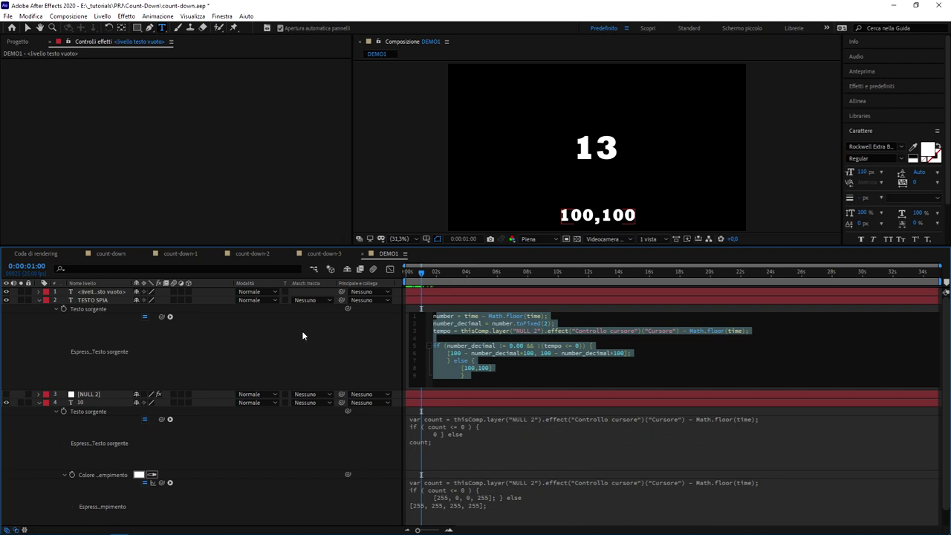
left_click(437, 339)
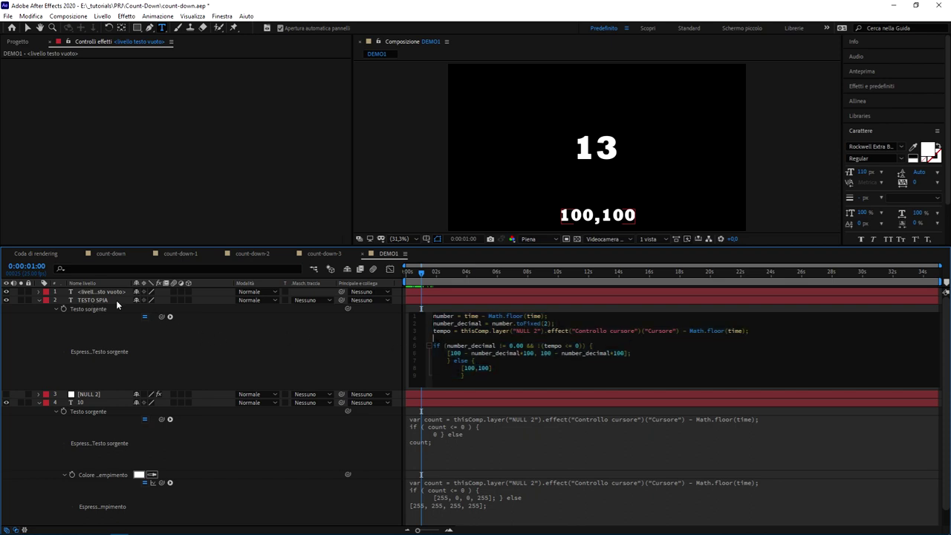
- Delete the TESTO SPIA test layer and the empty text layer
left_click(99, 301)
key("Delete")
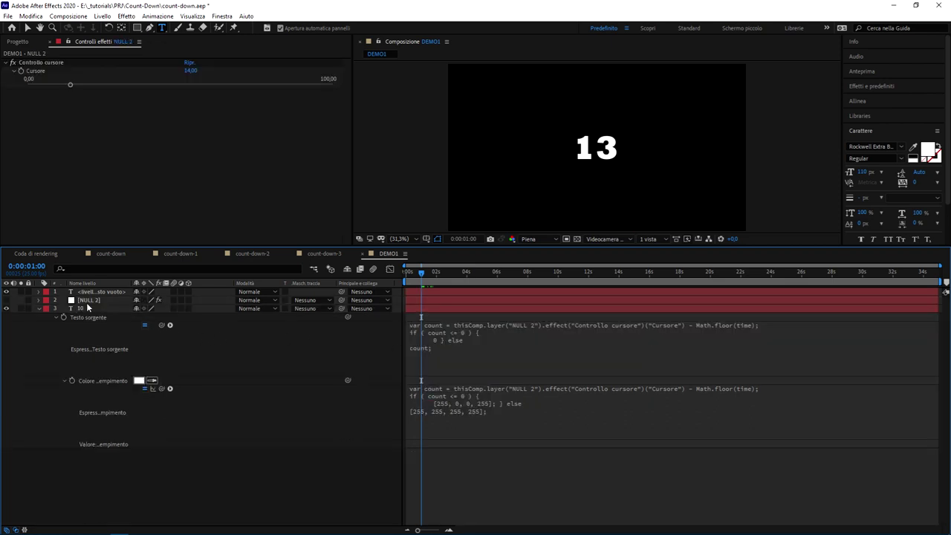
left_click(93, 293)
key("Delete")
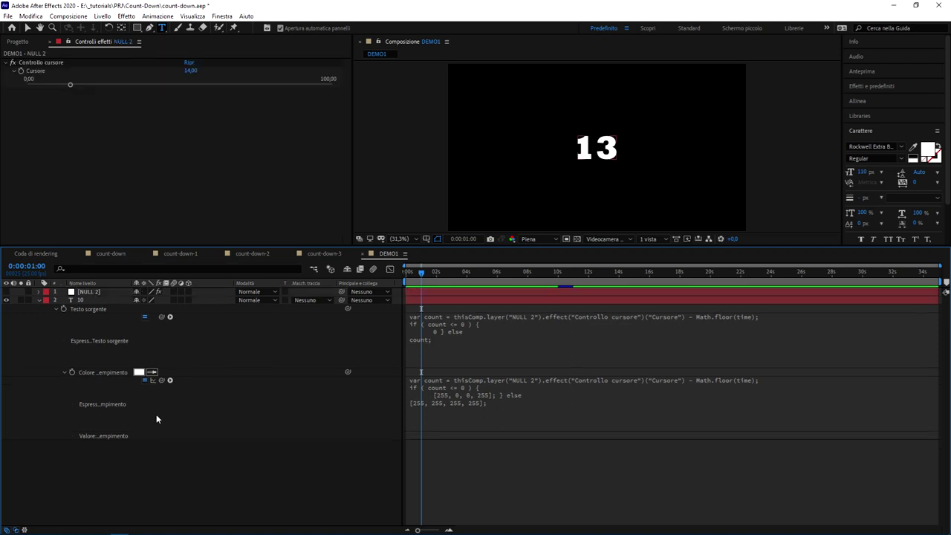
- Paste the countdown expression into the 10 layer's Scale property
left_click(98, 301)
key("s")
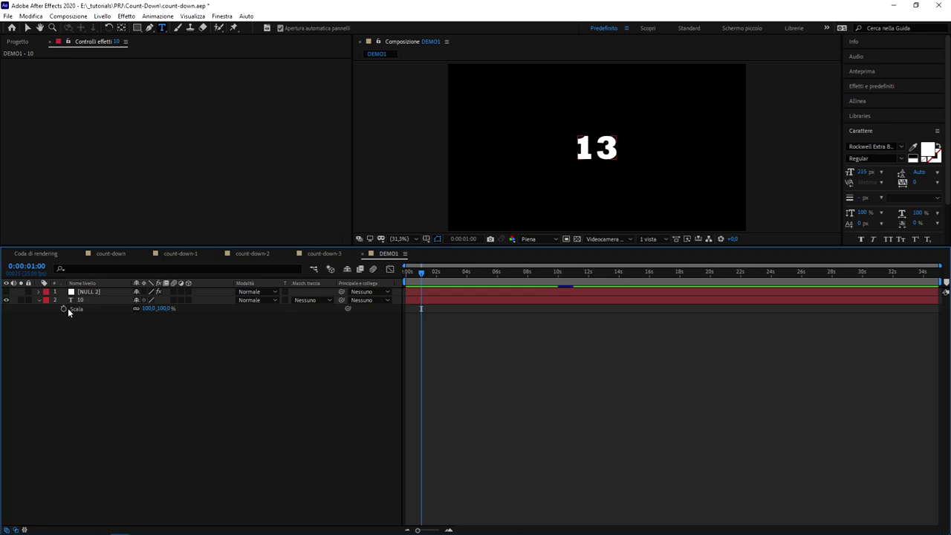
left_click(63, 308, "alt")
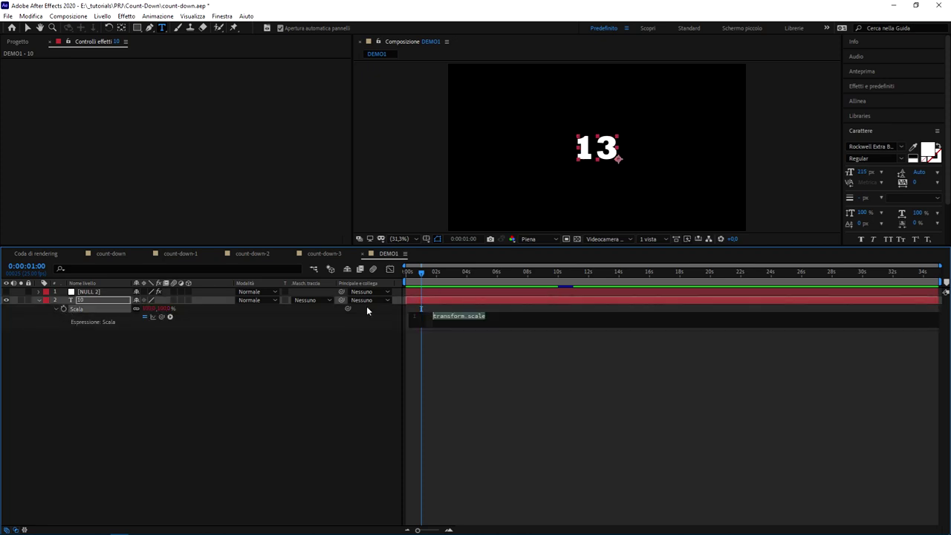
key("ctrl+v")
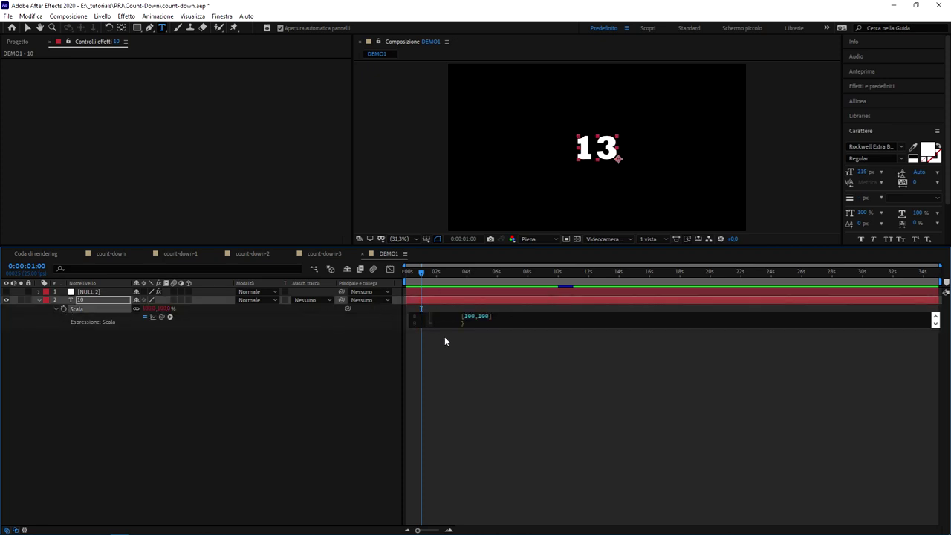
left_click(389, 373)
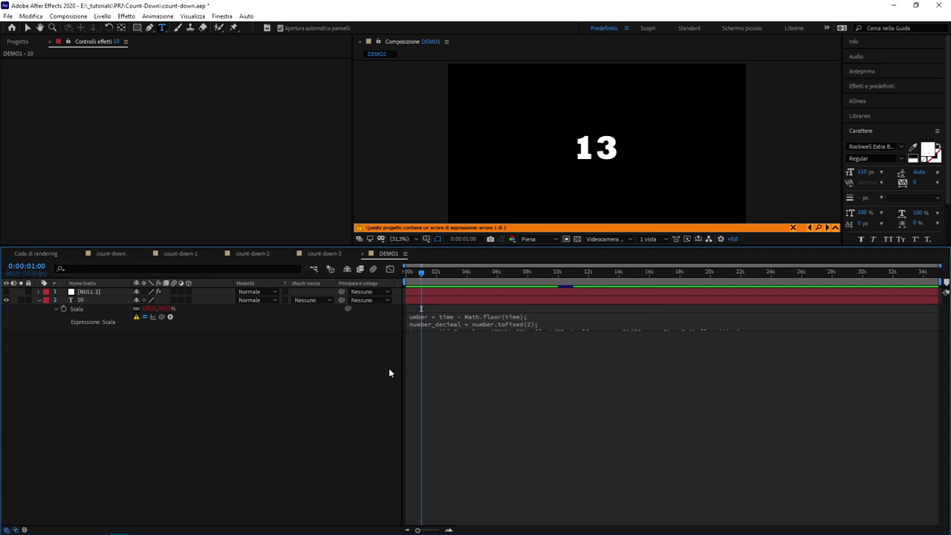
- Restore the missing letter so line 1 starts with number, then replay the countdown from the start
left_click(486, 319)
left_click(504, 368)
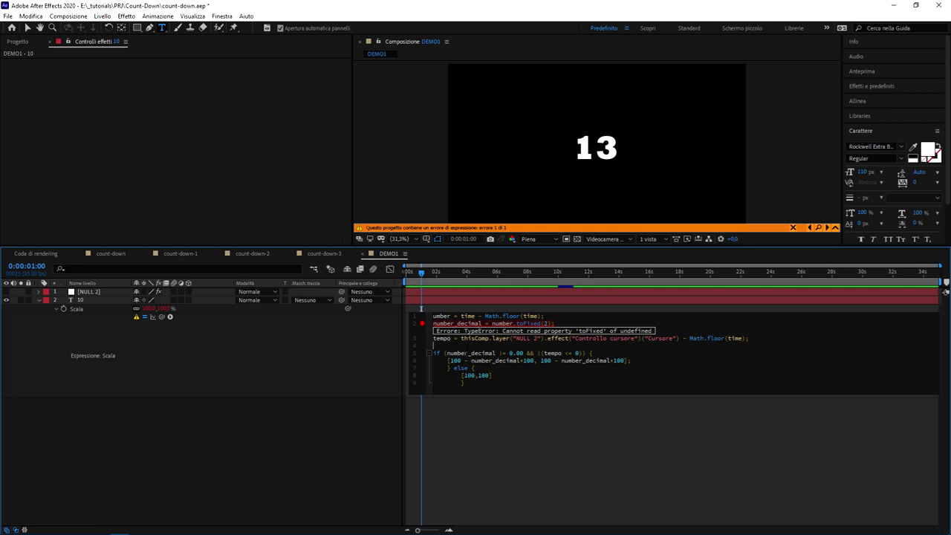
left_click_drag(481, 316, 433, 316)
key("Right")
type("m")
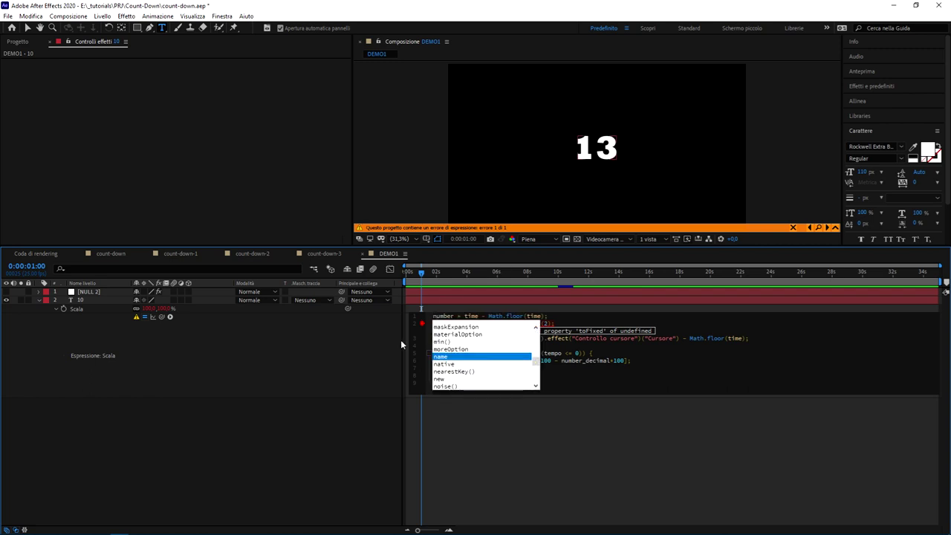
left_click(368, 410)
left_click_drag(420, 272, 407, 272)
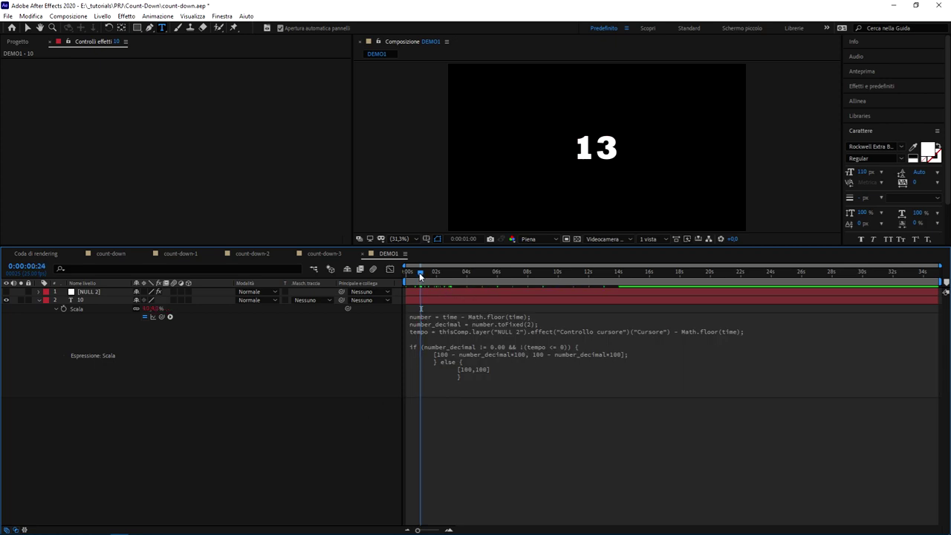
key("space")
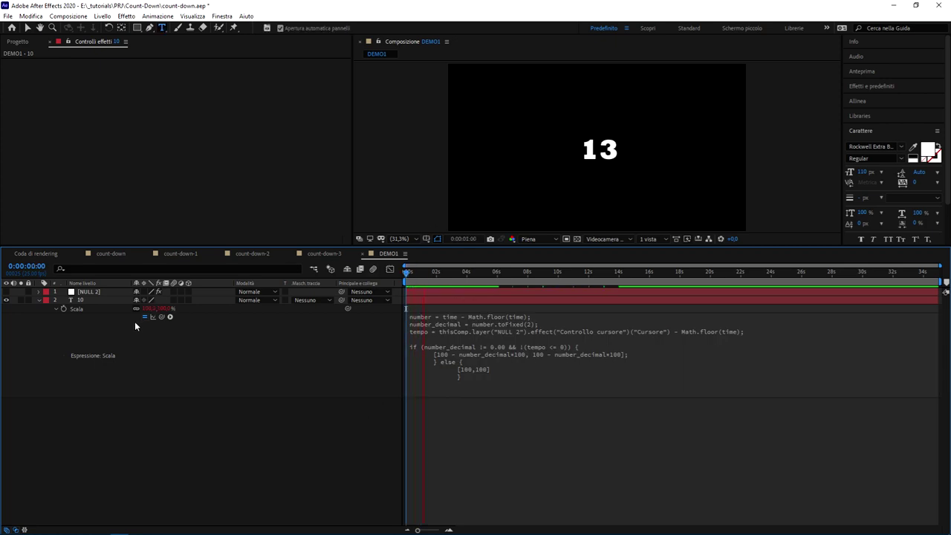
- Centre-align the 10 layer's number text in the Paragraph panel
left_click(84, 300)
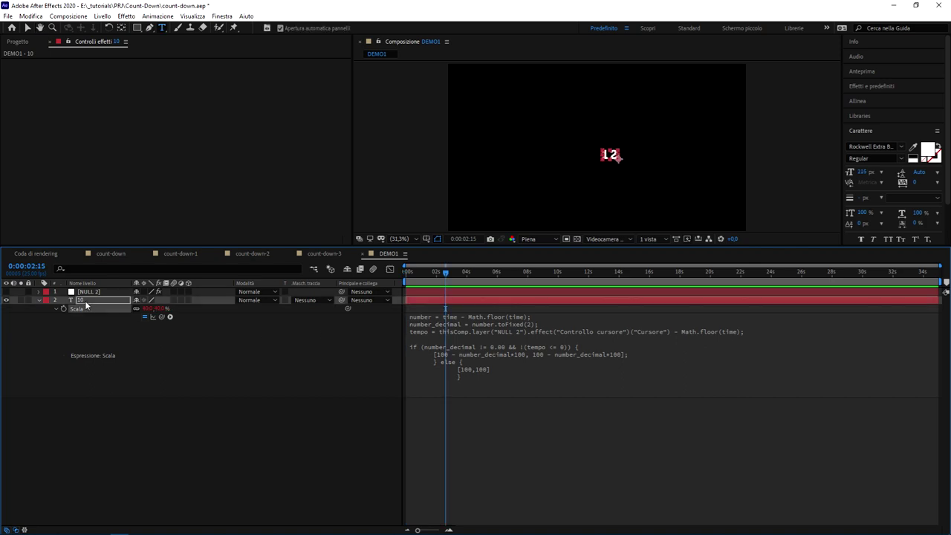
left_click(869, 133)
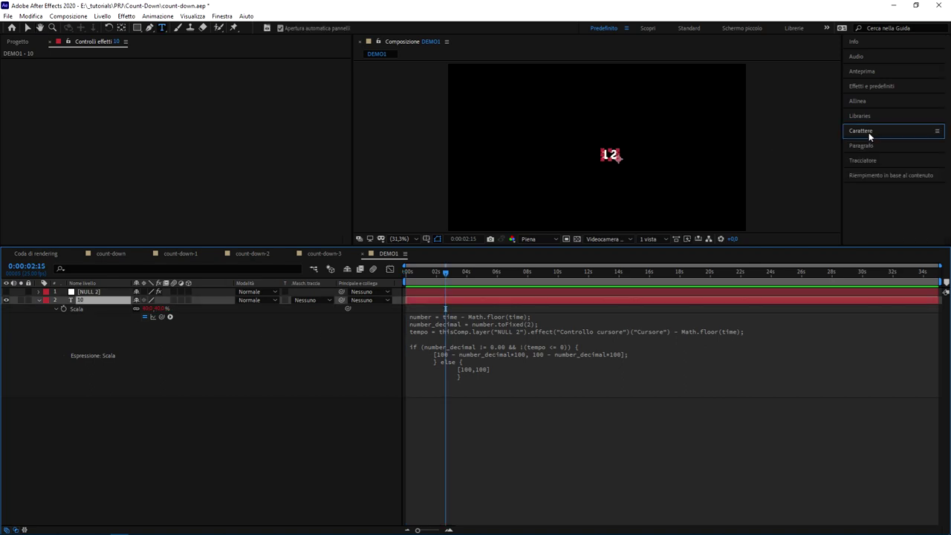
left_click(879, 146)
left_click(864, 160)
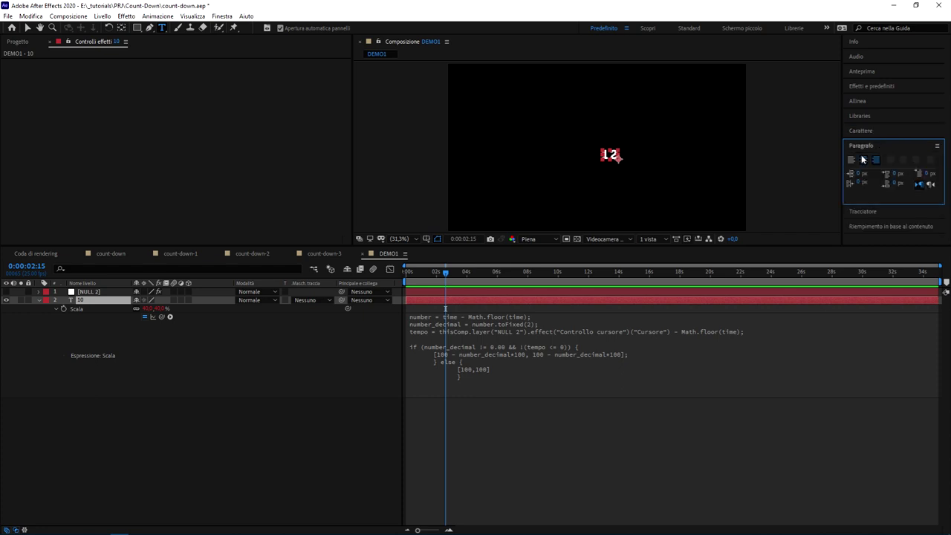
- Centre the number vertically and horizontally in the composition, then preview the countdown from the start
left_click(873, 106)
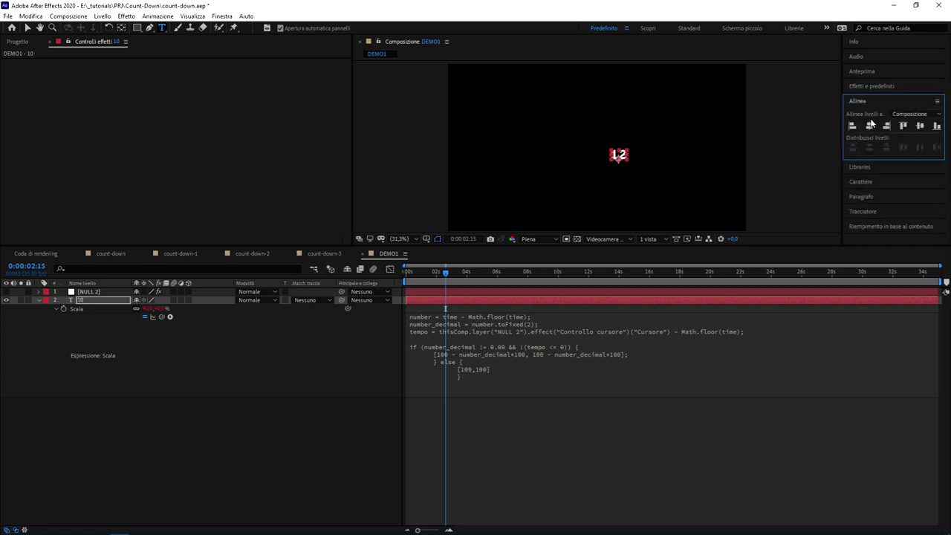
left_click(920, 126)
left_click(870, 125)
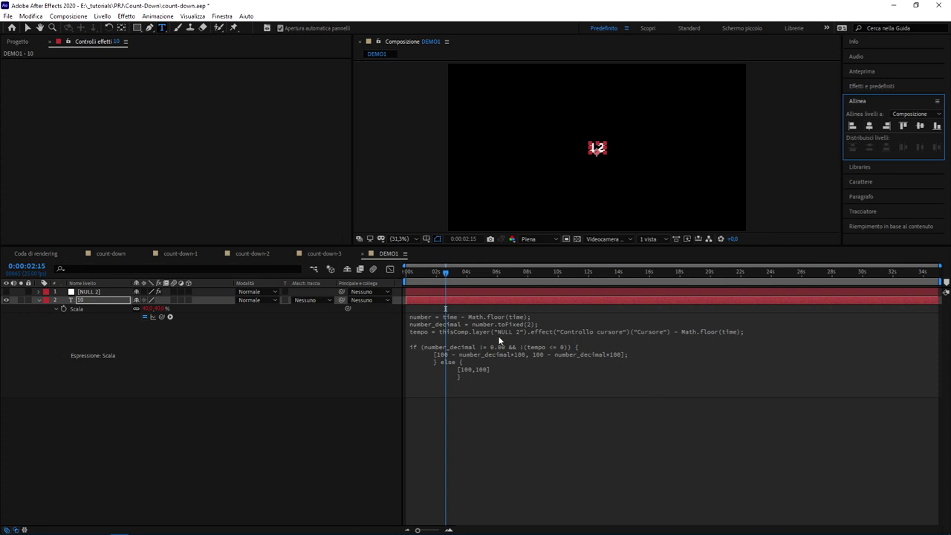
left_click(429, 285)
key("Home")
key("space")
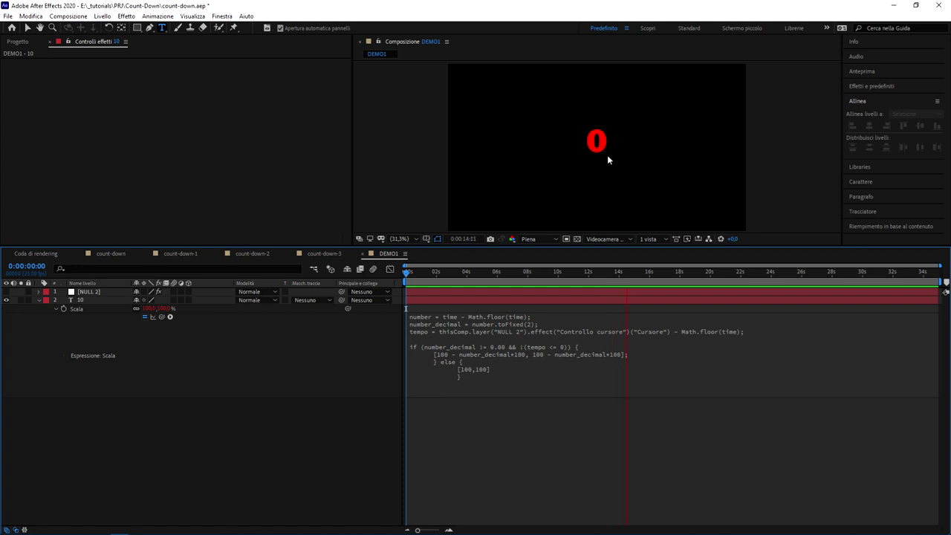
- Stop the countdown preview, leaving the red 0 at full scale at 15 seconds
key("space")
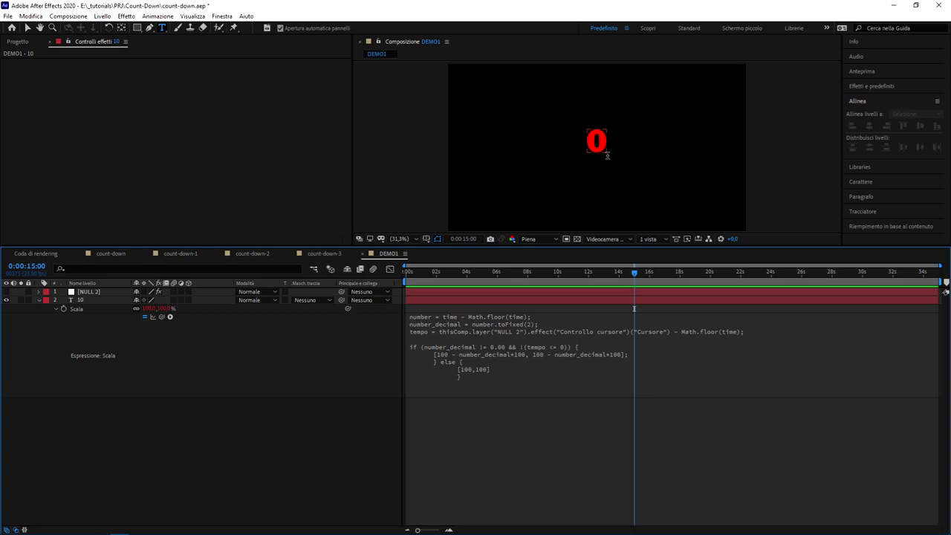
- Switch through the count-down-2, count-down-1, count-down and count-down-3 compositions
left_click(263, 255)
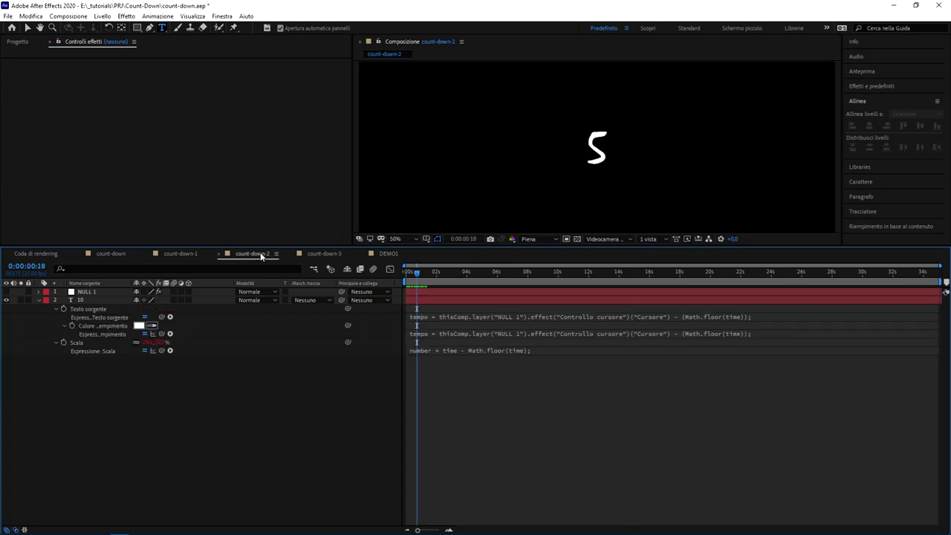
left_click(192, 253)
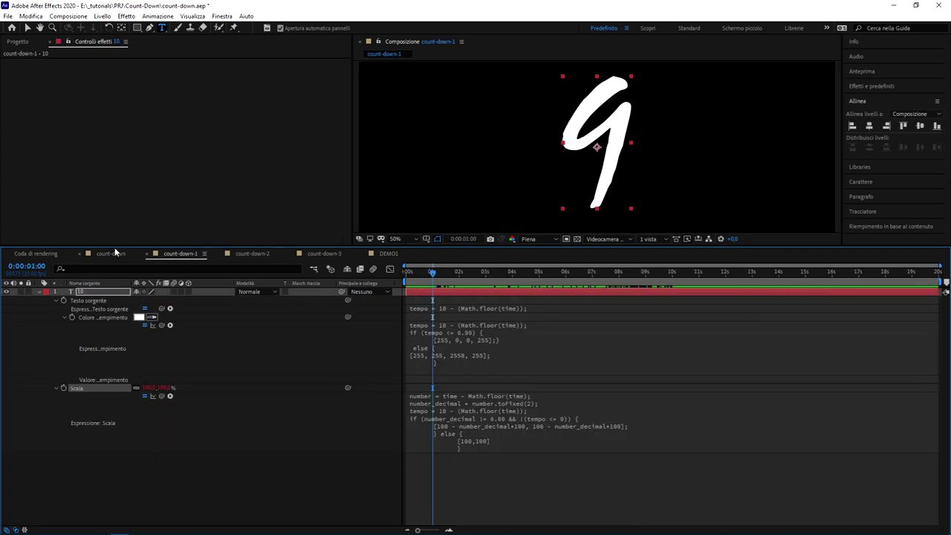
left_click(109, 255)
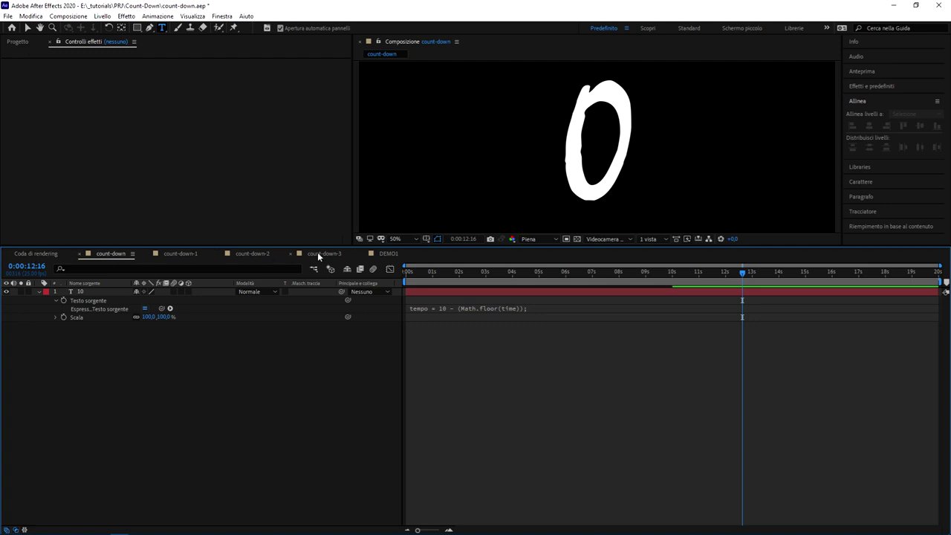
left_click(322, 253)
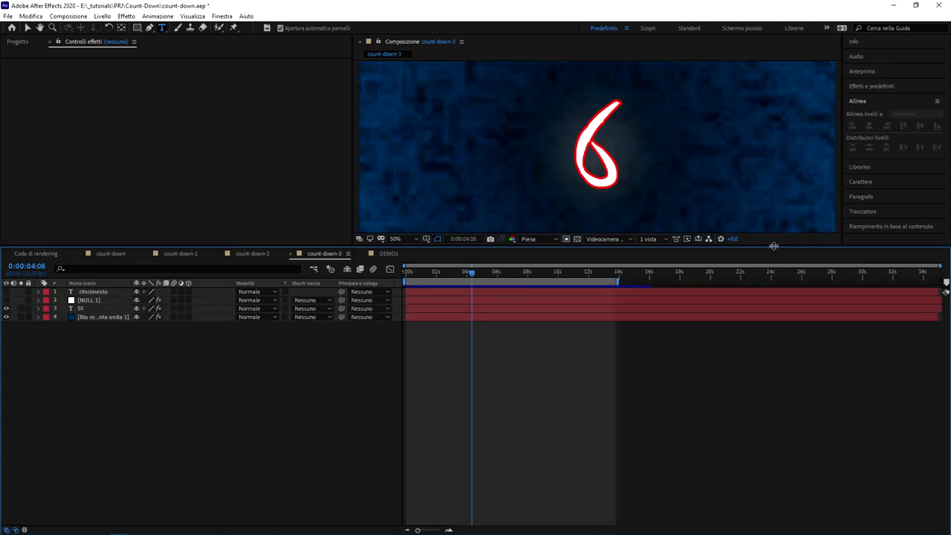
- Enlarge the viewer, scrub count-down-3 to its confetti finish, and return to DEMO1
left_click_drag(775, 247, 758, 359)
mouse_move(471, 384)
left_mouse_down()
mouse_move(454, 386)
mouse_move(547, 385)
mouse_move(442, 385)
mouse_move(465, 355)
mouse_move(543, 354)
left_mouse_up()
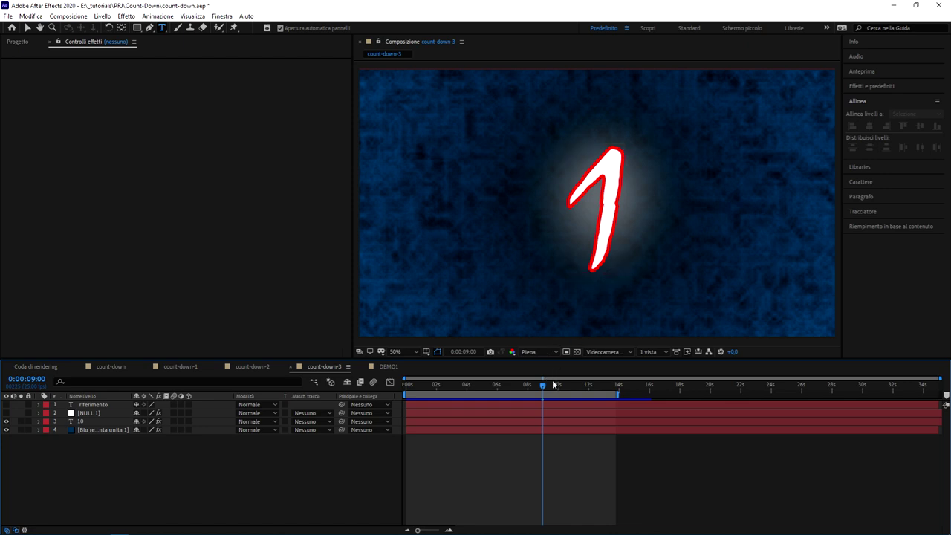
mouse_move(544, 386)
left_mouse_down()
mouse_move(556, 386)
mouse_move(546, 385)
left_mouse_up()
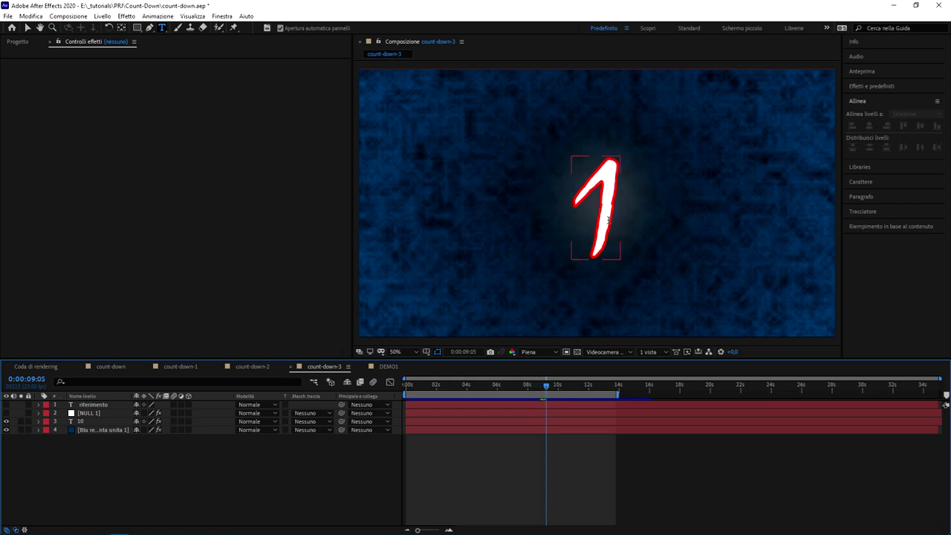
mouse_move(582, 387)
left_mouse_down()
mouse_move(574, 397)
mouse_move(407, 385)
left_mouse_up()
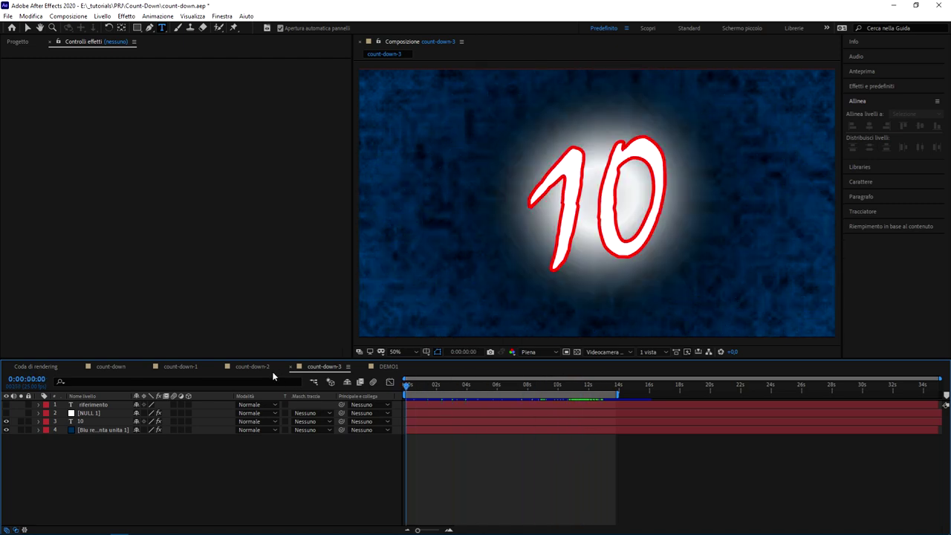
left_click(383, 366)
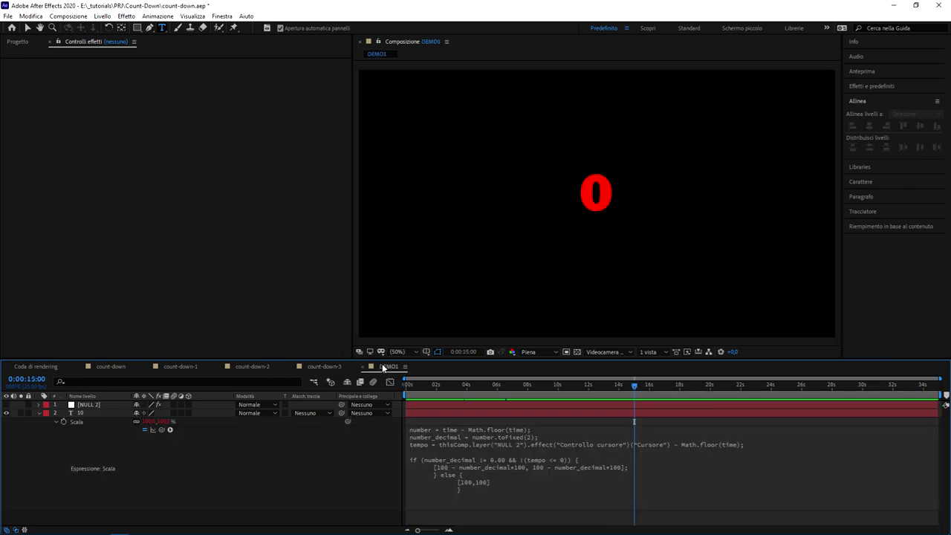